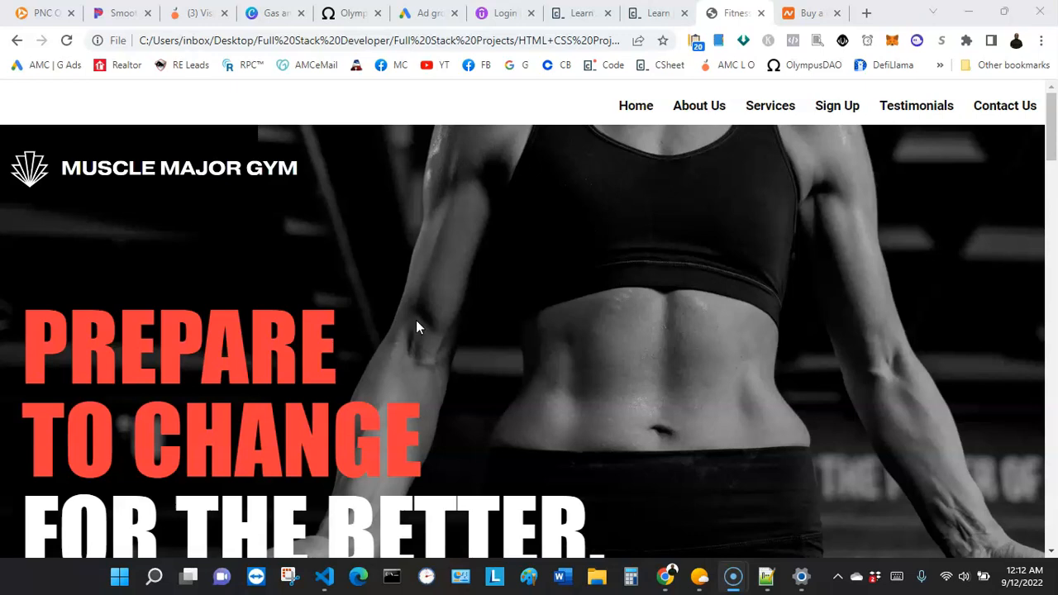
Look through the local Muscle Major Gym page from the hero banner to the reviews, and return to its start
{"action": "scroll", "coordinate": [416, 327], "scroll_direction": "down", "scroll_amount": 2}
{"action": "scroll", "coordinate": [415, 327], "scroll_direction": "up", "scroll_amount": 2}
{"action": "scroll", "coordinate": [416, 327], "scroll_direction": "down", "scroll_amount": 12}
{"action": "scroll", "coordinate": [416, 327], "scroll_direction": "down", "scroll_amount": 15}
{"action": "scroll", "coordinate": [416, 322], "scroll_direction": "down", "scroll_amount": 4}
{"action": "scroll", "coordinate": [416, 323], "scroll_direction": "up", "scroll_amount": 6}
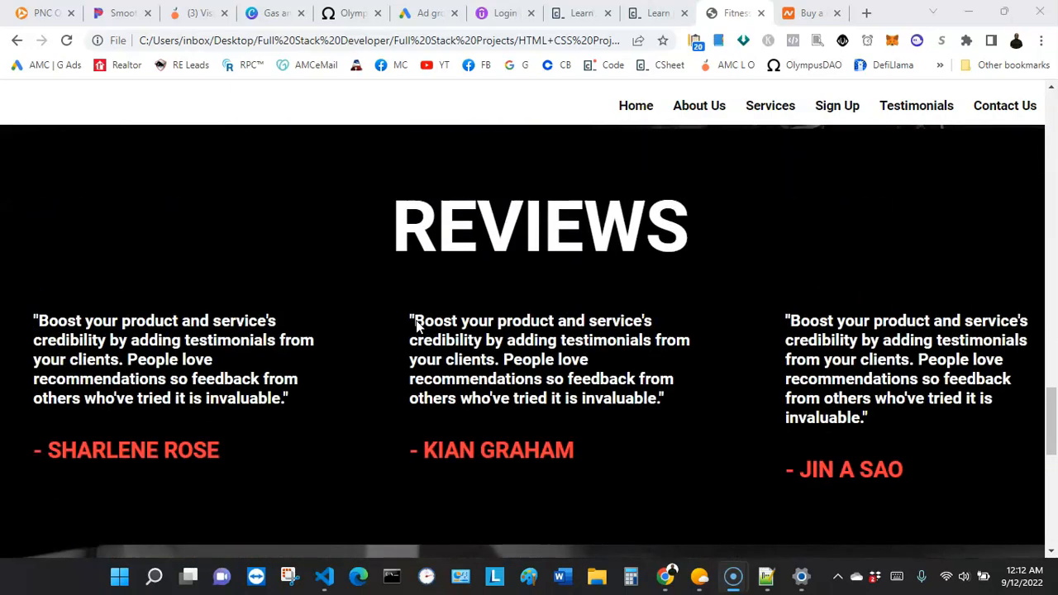
{"action": "scroll", "coordinate": [416, 324], "scroll_direction": "up", "scroll_amount": 12}
{"action": "scroll", "coordinate": [416, 327], "scroll_direction": "up", "scroll_amount": 8}
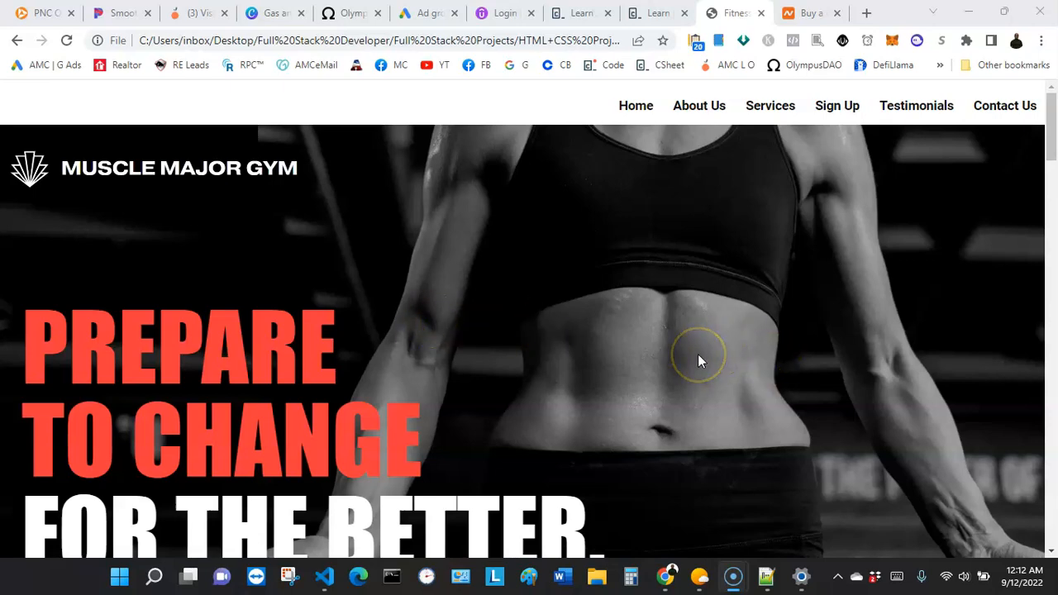
{"action": "scroll", "coordinate": [697, 353], "scroll_direction": "down", "scroll_amount": 10}
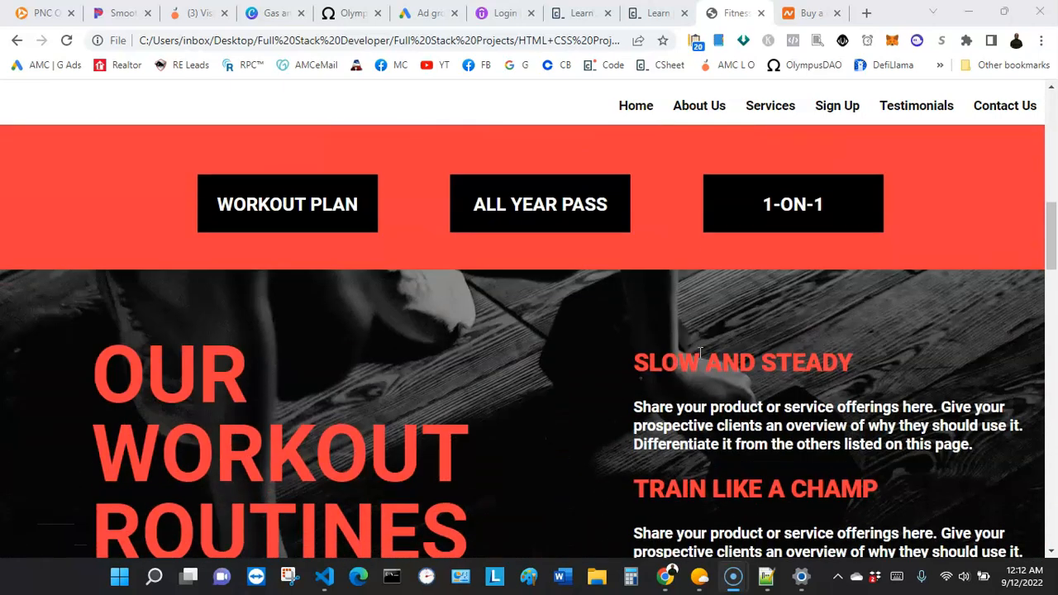
{"action": "scroll", "coordinate": [700, 354], "scroll_direction": "down", "scroll_amount": 3}
{"action": "scroll", "coordinate": [700, 354], "scroll_direction": "up", "scroll_amount": 9}
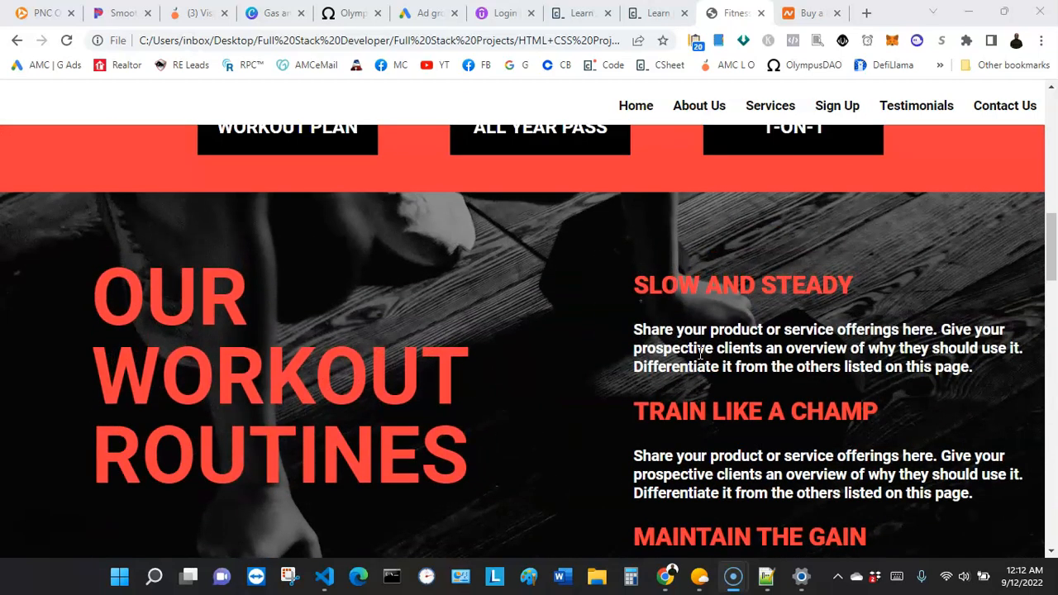
{"action": "scroll", "coordinate": [700, 354], "scroll_direction": "up", "scroll_amount": 4}
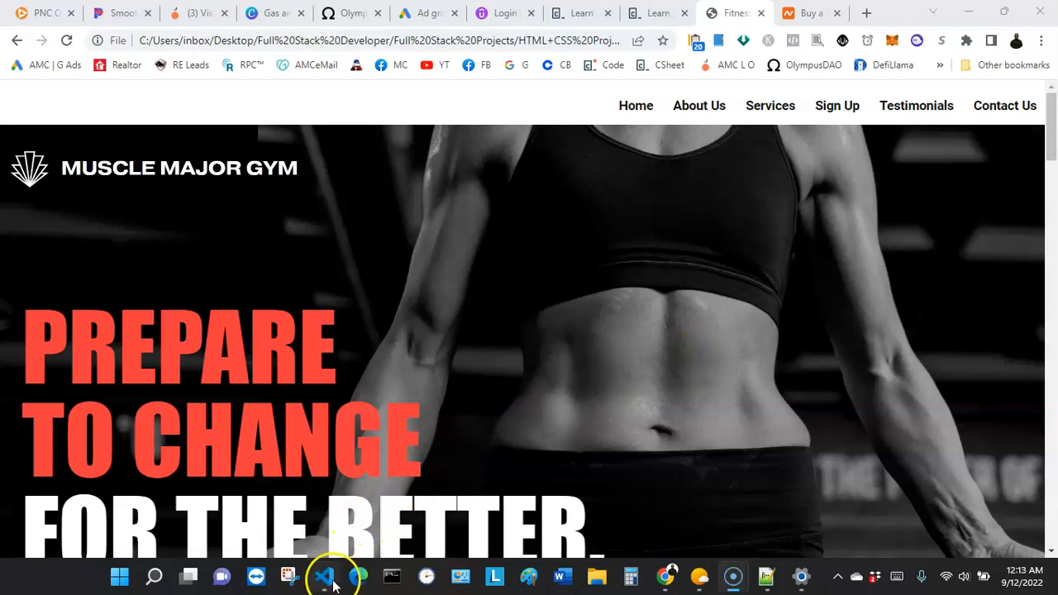
Switch to Visual Studio Code and view the Fitness Club project's index.html and styles.css files
{"action": "mouse_move", "coordinate": [329, 581]}
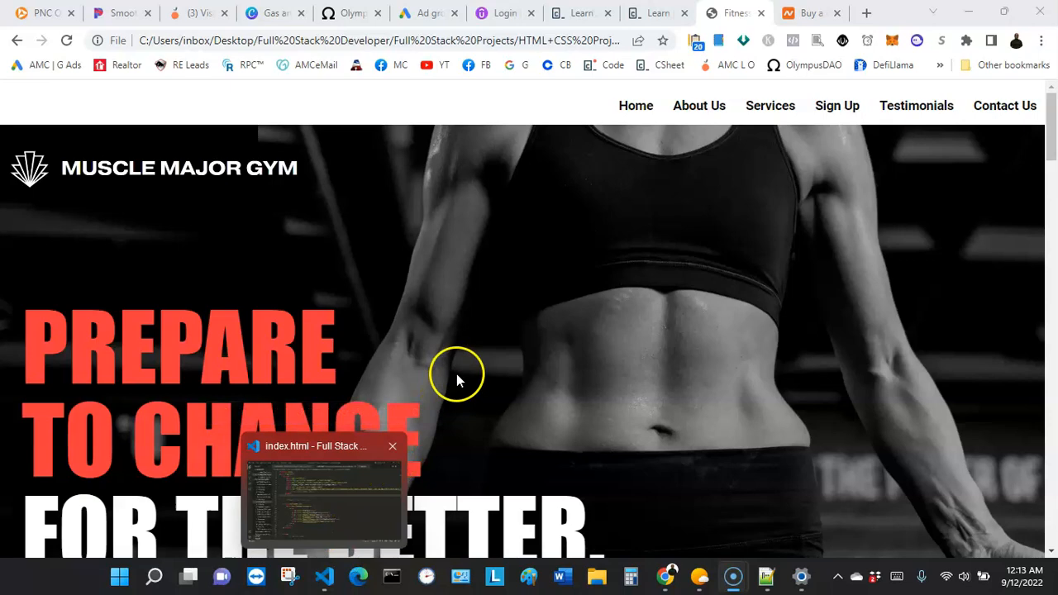
{"action": "left_click", "coordinate": [326, 577]}
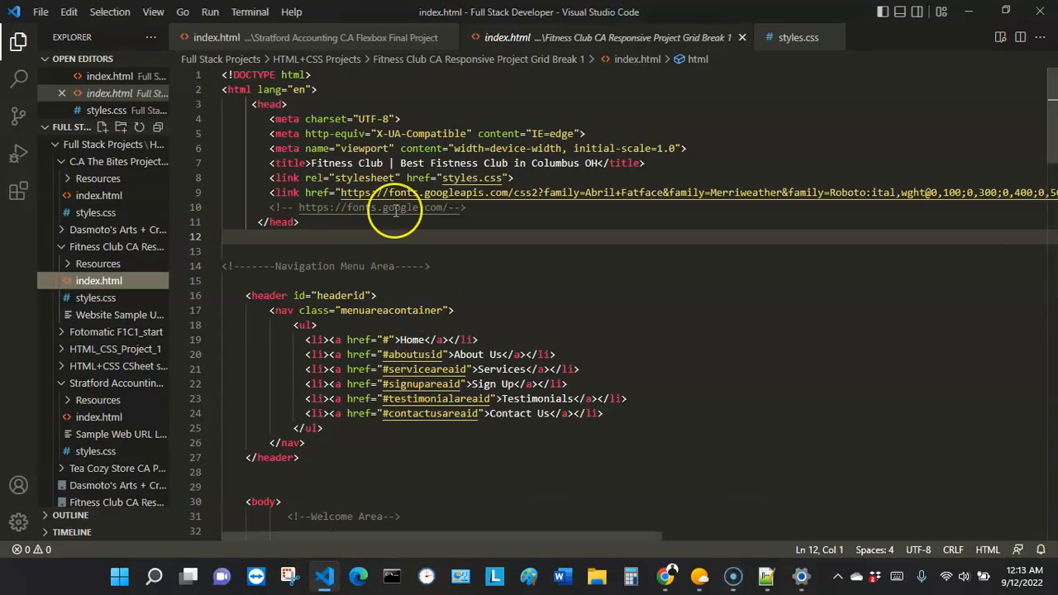
{"action": "left_click", "coordinate": [95, 297]}
{"action": "left_click", "coordinate": [98, 280]}
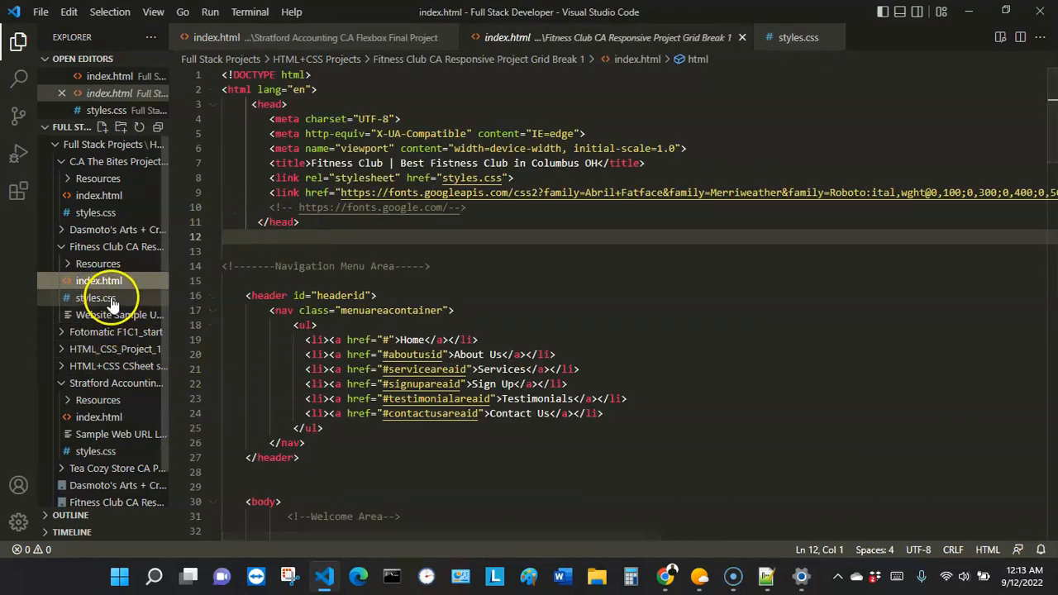
Switch back to Chrome and examine the gym page's sections from the hero banner to the reviews
{"action": "left_click", "coordinate": [666, 576]}
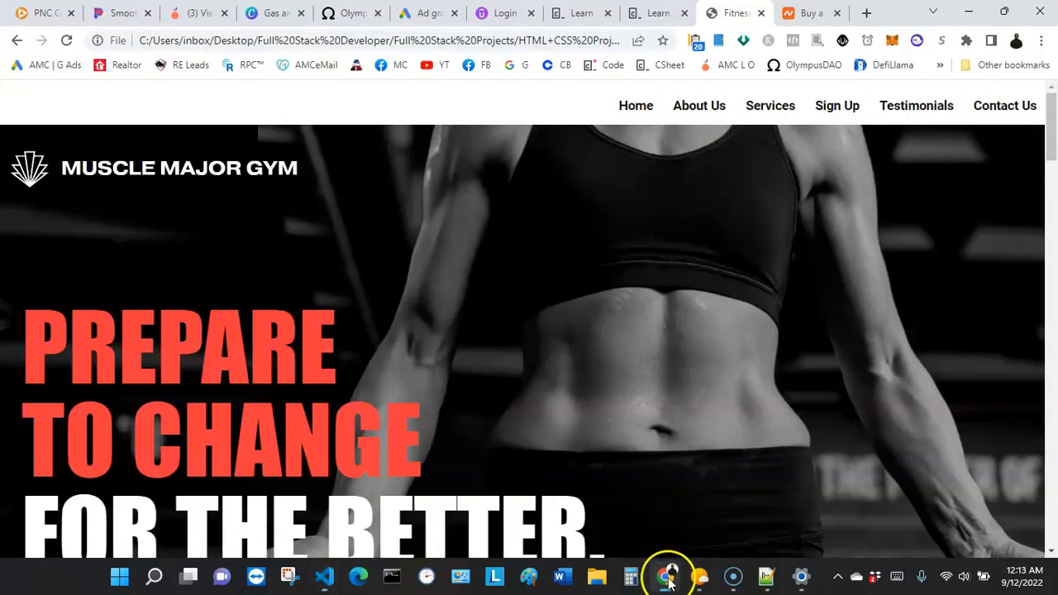
{"action": "scroll", "coordinate": [494, 429], "scroll_direction": "down", "scroll_amount": 2}
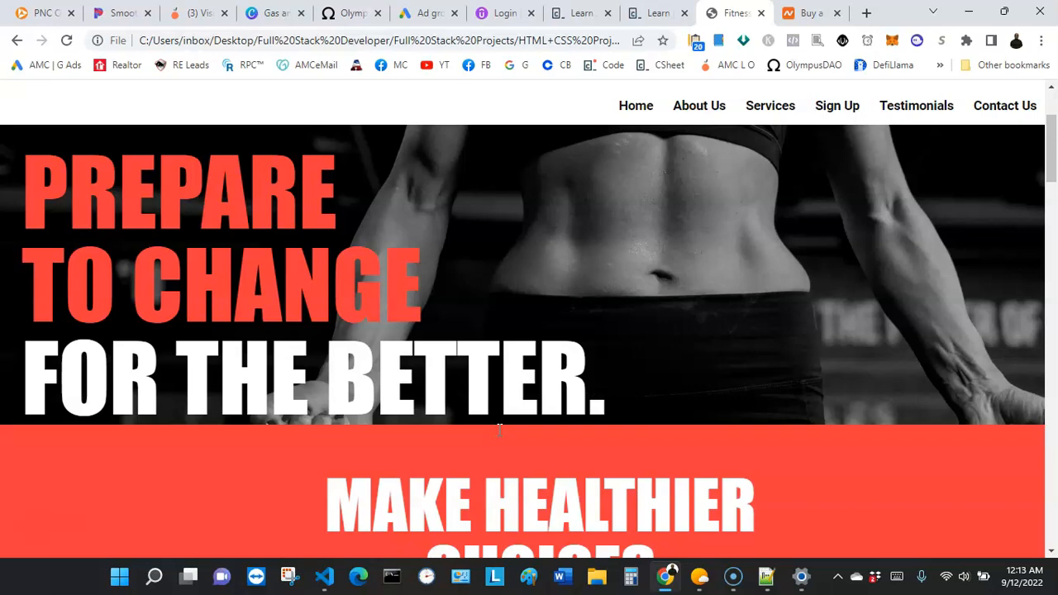
{"action": "left_click", "coordinate": [506, 426]}
{"action": "scroll", "coordinate": [509, 424], "scroll_direction": "up", "scroll_amount": 2}
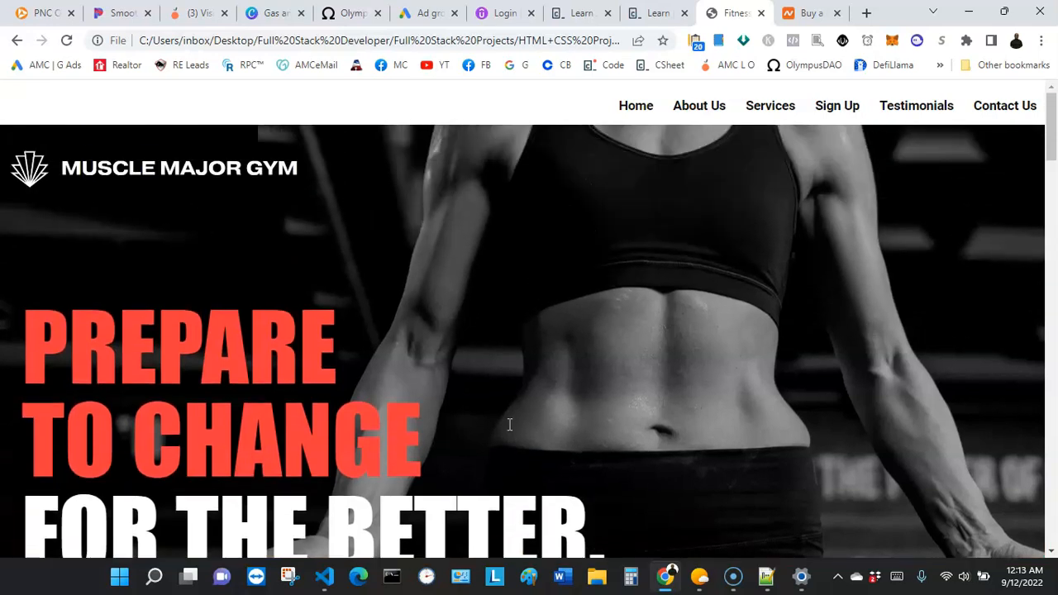
{"action": "scroll", "coordinate": [509, 424], "scroll_direction": "down", "scroll_amount": 10}
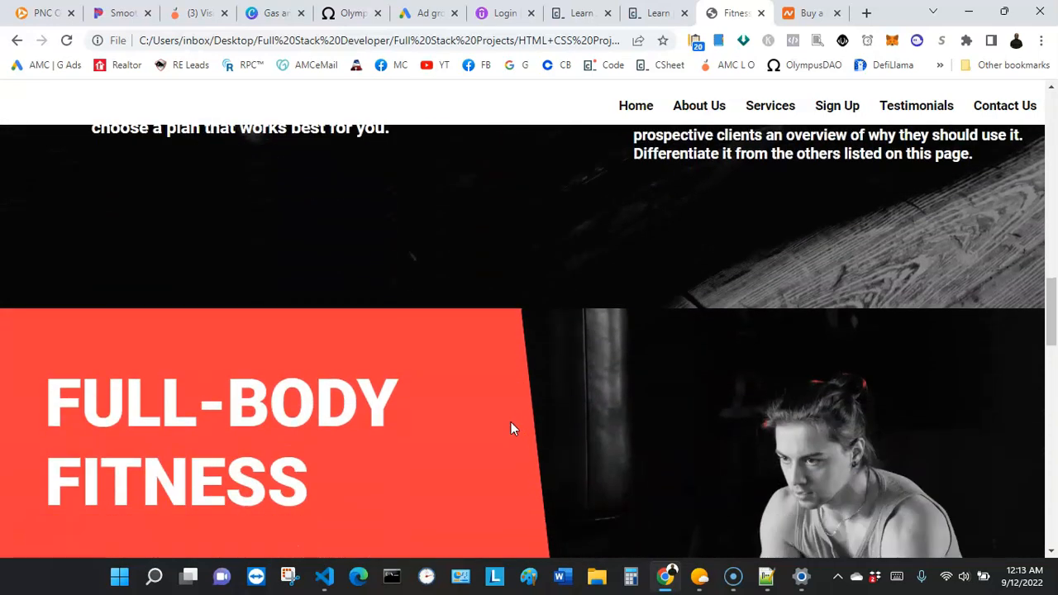
{"action": "scroll", "coordinate": [511, 427], "scroll_direction": "down", "scroll_amount": 3}
{"action": "scroll", "coordinate": [511, 427], "scroll_direction": "down", "scroll_amount": 5}
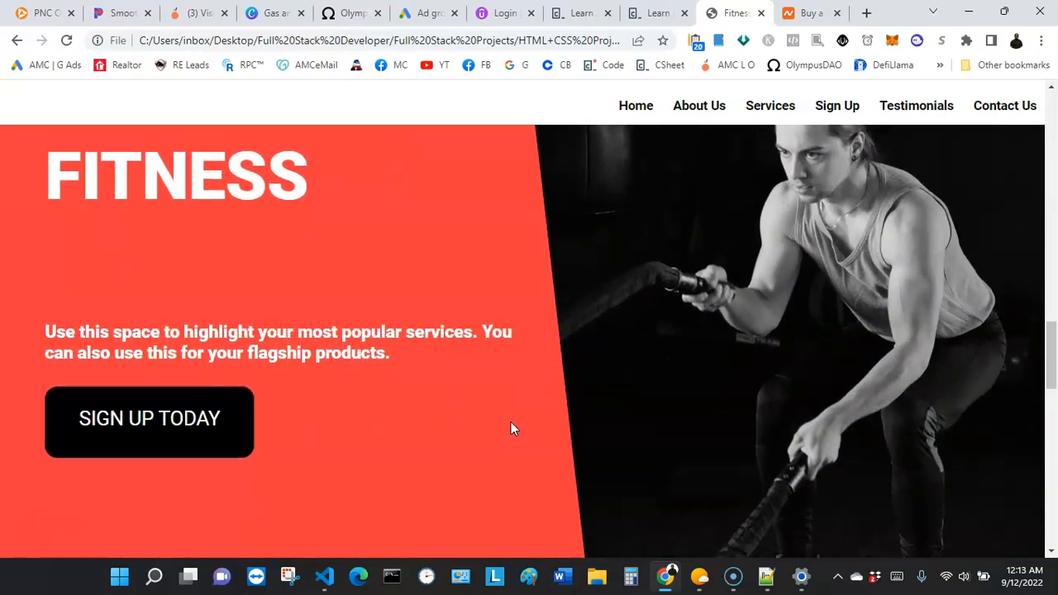
{"action": "scroll", "coordinate": [510, 422], "scroll_direction": "up", "scroll_amount": 15}
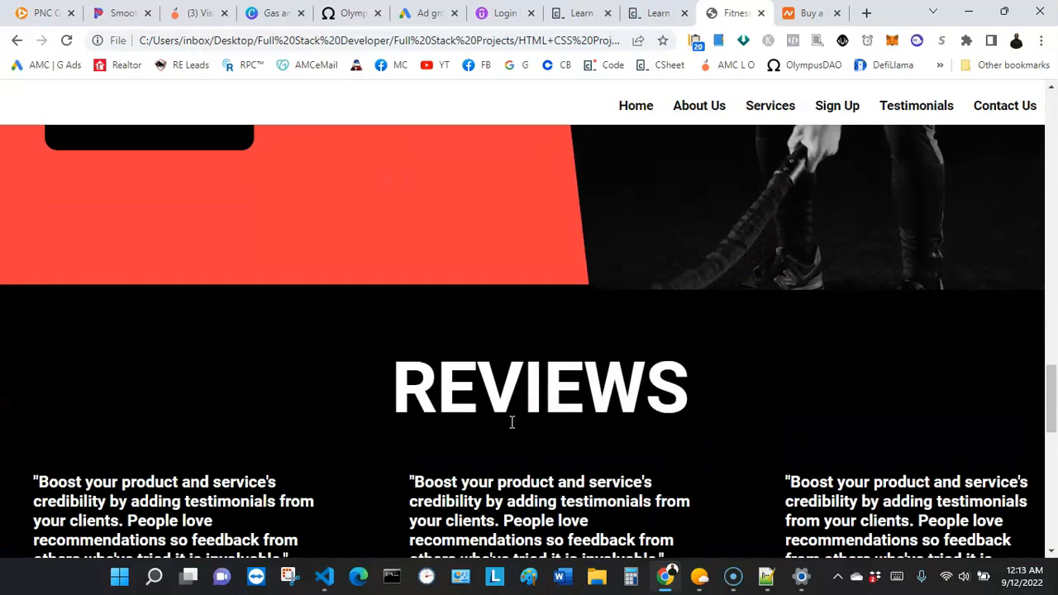
{"action": "scroll", "coordinate": [521, 423], "scroll_direction": "up", "scroll_amount": 5}
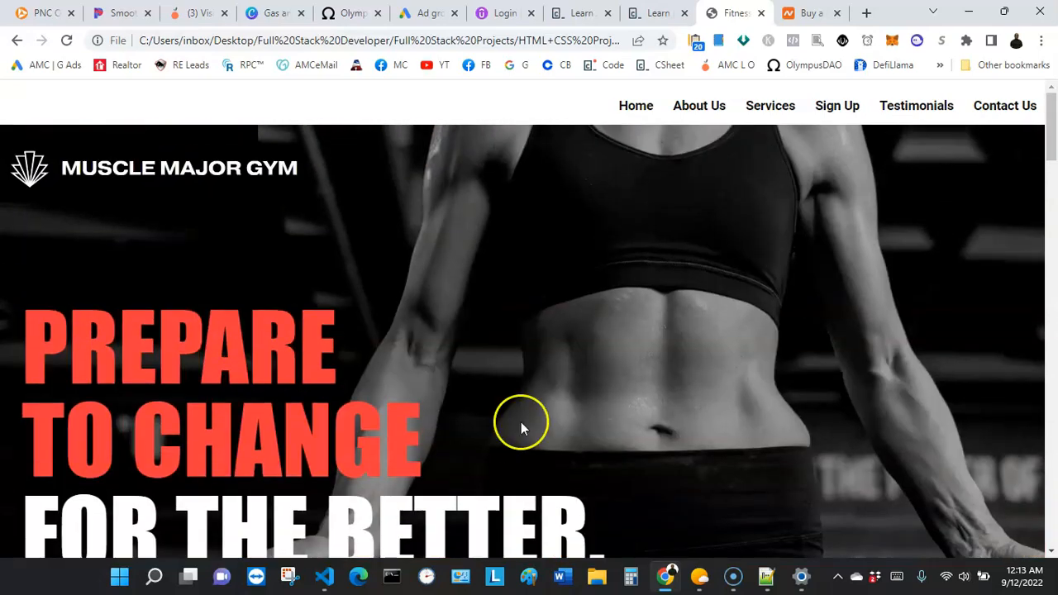
Test the gym page's About Us navigation link and return to the hero banner
{"action": "left_click", "coordinate": [699, 109]}
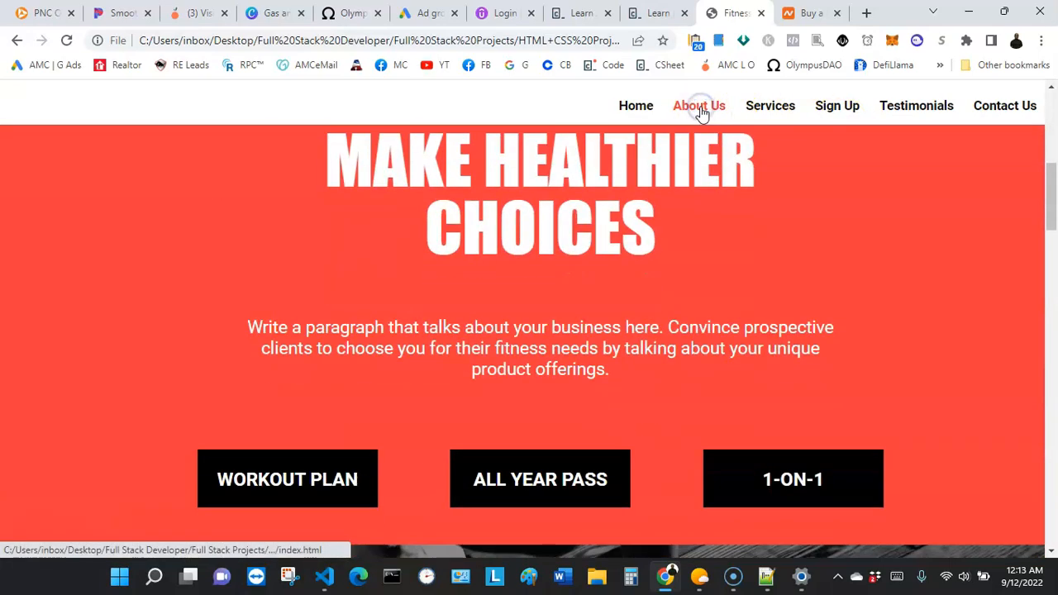
{"action": "scroll", "coordinate": [579, 207], "scroll_direction": "up", "scroll_amount": 5}
{"action": "scroll", "coordinate": [582, 200], "scroll_direction": "up", "scroll_amount": 1}
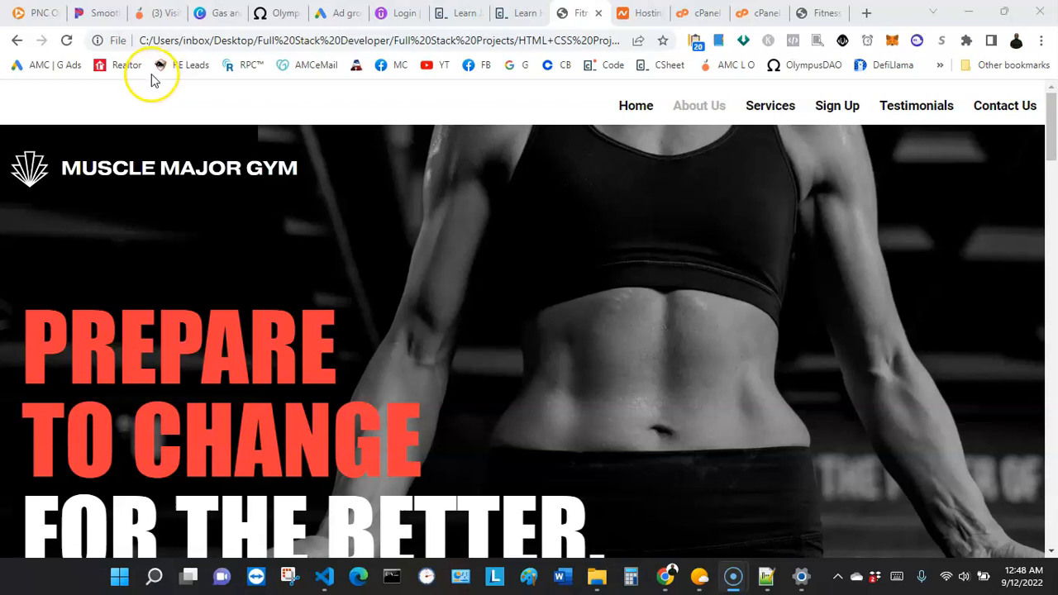
{"action": "scroll", "coordinate": [254, 137], "scroll_direction": "down", "scroll_amount": 2}
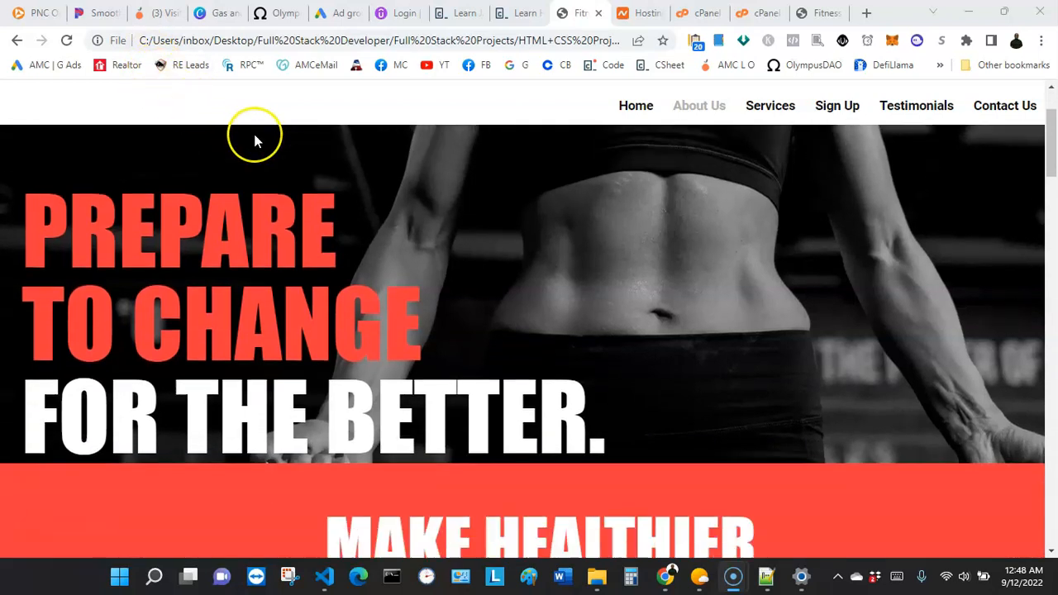
{"action": "scroll", "coordinate": [253, 137], "scroll_direction": "up", "scroll_amount": 2}
{"action": "scroll", "coordinate": [254, 137], "scroll_direction": "down", "scroll_amount": 3}
{"action": "scroll", "coordinate": [254, 137], "scroll_direction": "up", "scroll_amount": 3}
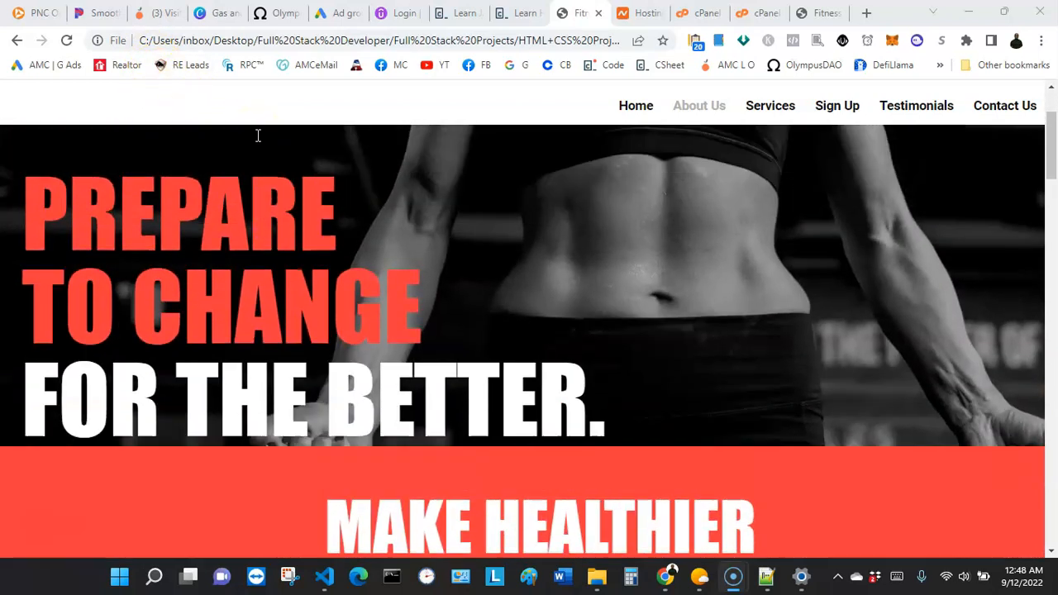
{"action": "left_click", "coordinate": [176, 64]}
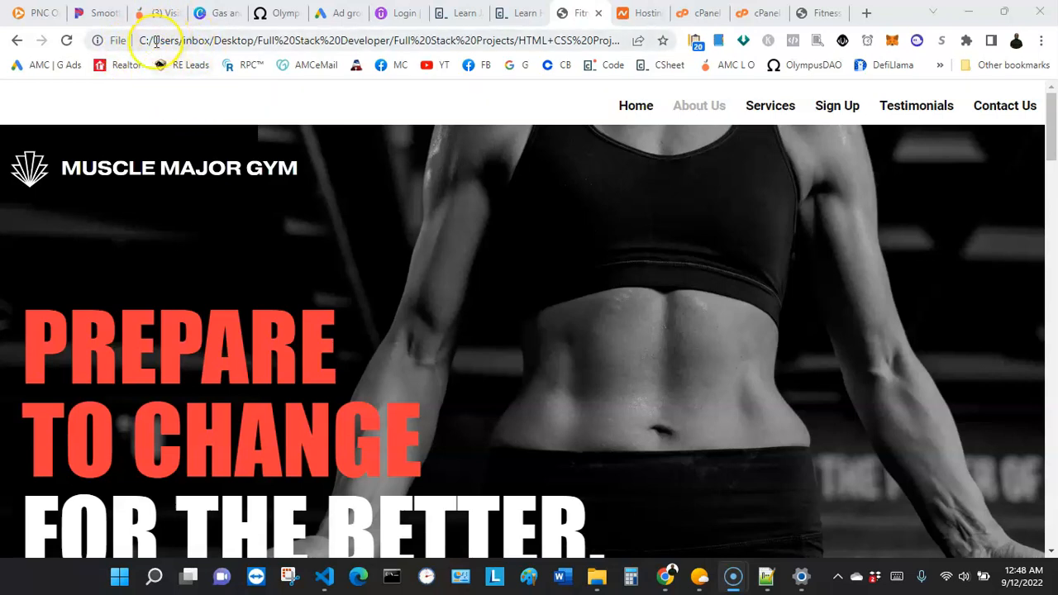
{"action": "scroll", "coordinate": [213, 189], "scroll_direction": "down", "scroll_amount": 3}
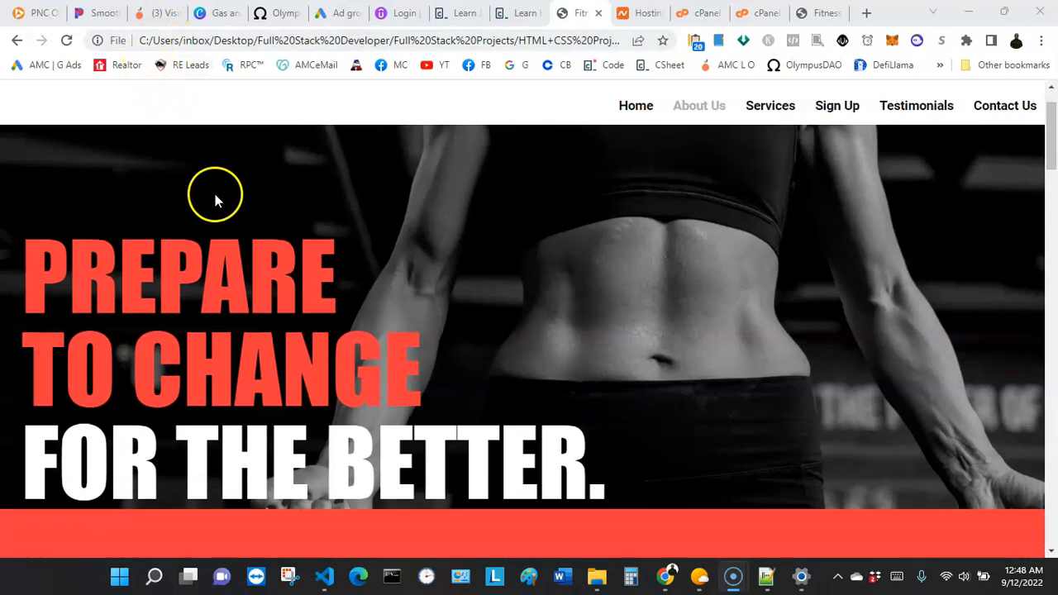
{"action": "scroll", "coordinate": [213, 189], "scroll_direction": "up", "scroll_amount": 1}
{"action": "scroll", "coordinate": [193, 236], "scroll_direction": "down", "scroll_amount": 2}
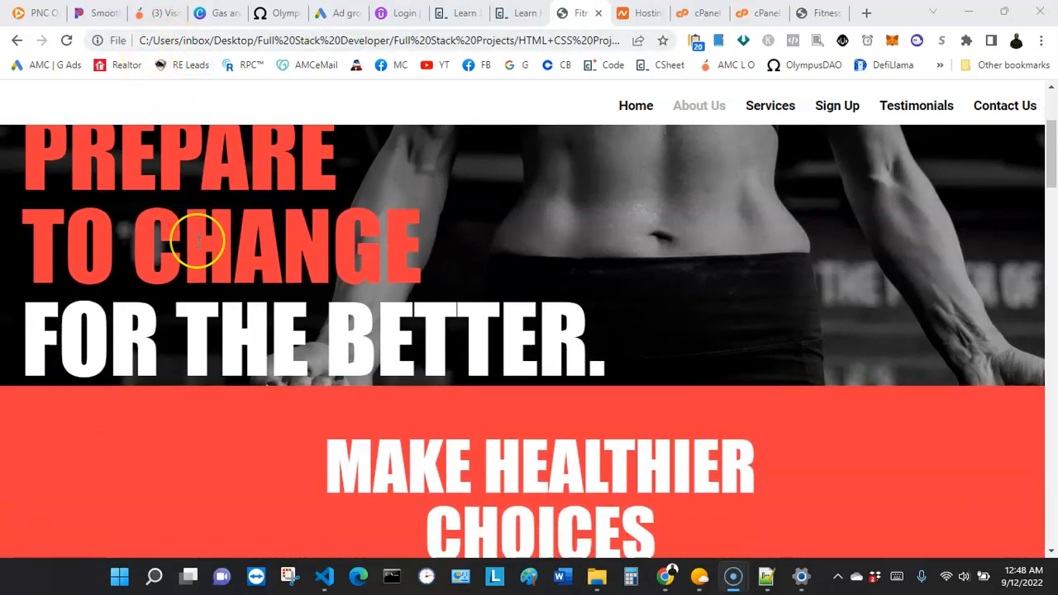
{"action": "scroll", "coordinate": [198, 242], "scroll_direction": "up", "scroll_amount": 1}
{"action": "scroll", "coordinate": [198, 242], "scroll_direction": "up", "scroll_amount": 3}
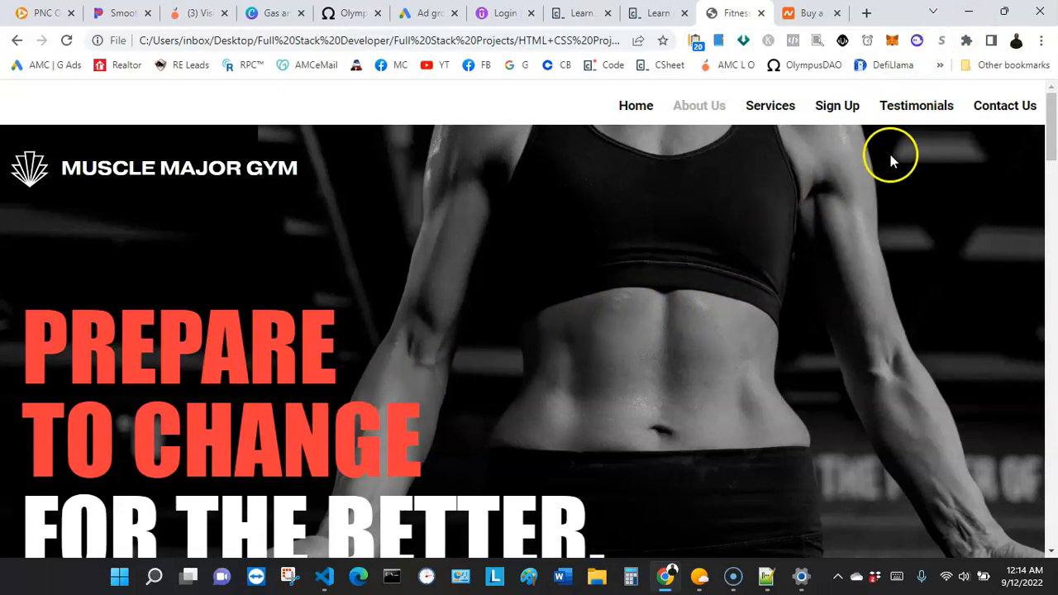
Minimize Chrome and Visual Studio Code, and open Full Stack Developer > Full Stack Projects > HTML+CSS Projects > Fitness Club CA Responsive Project Grid Break 1
{"action": "left_click", "coordinate": [971, 13]}
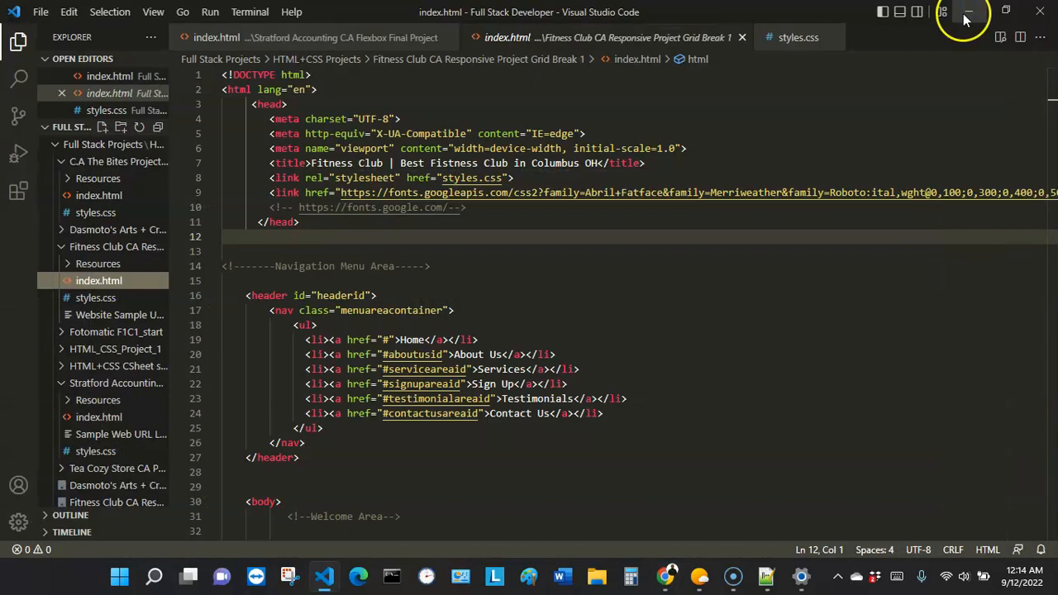
{"action": "left_click", "coordinate": [967, 13]}
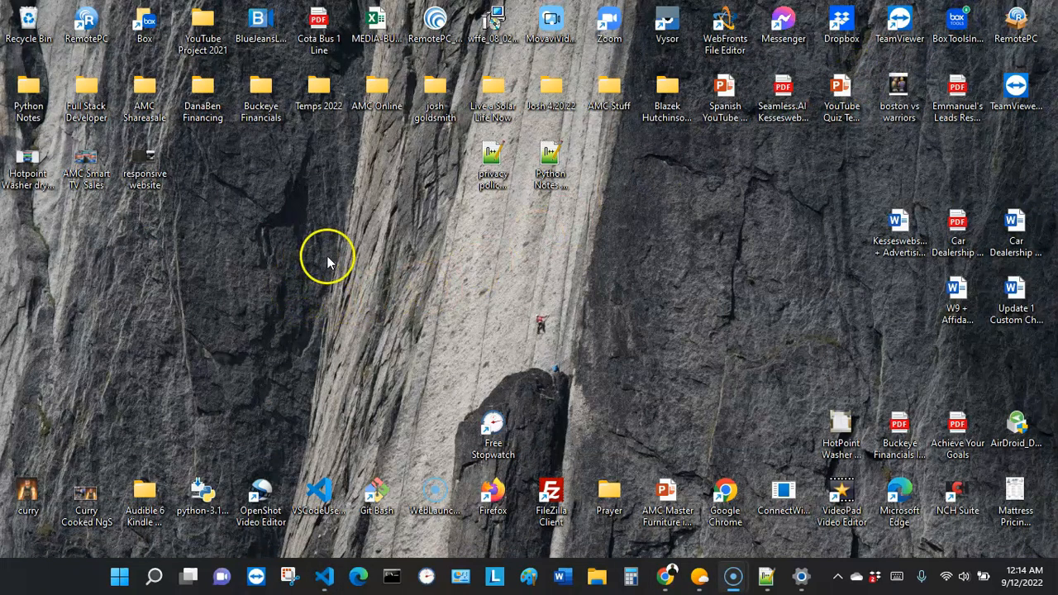
{"action": "double_click", "coordinate": [87, 95]}
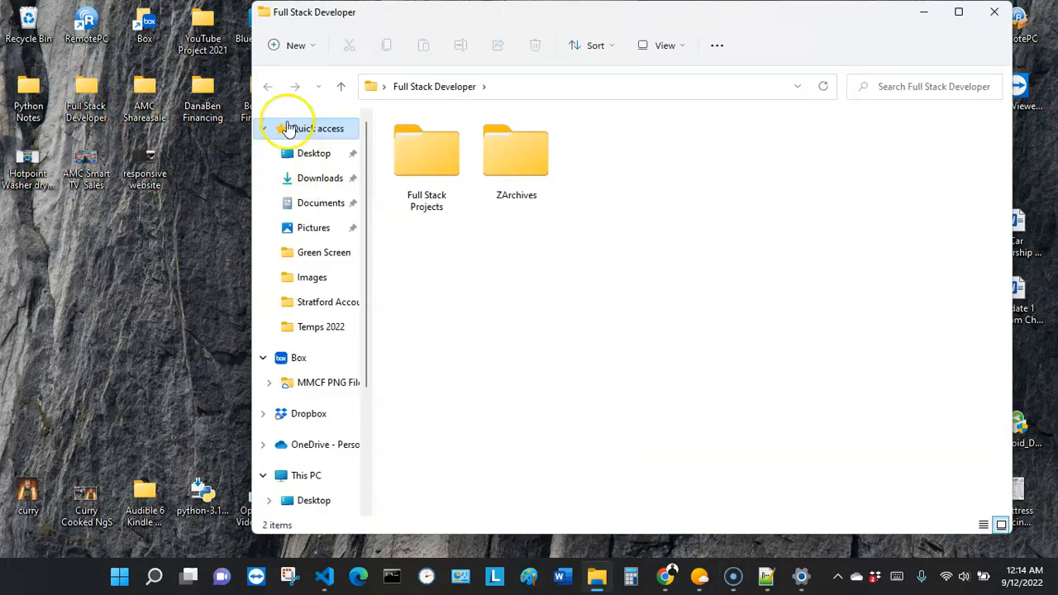
{"action": "double_click", "coordinate": [407, 153]}
{"action": "left_click", "coordinate": [411, 155]}
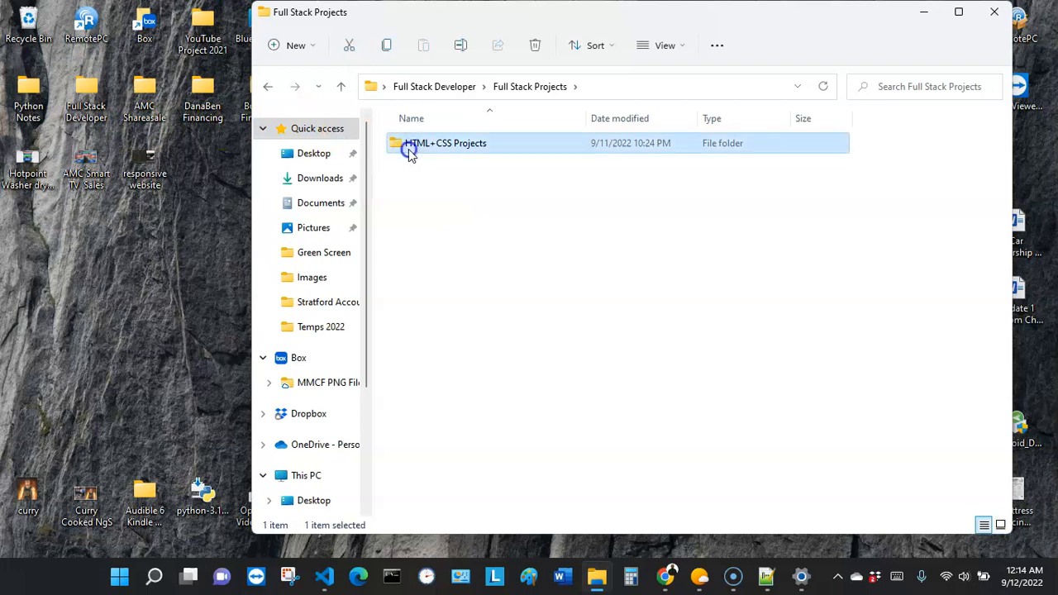
{"action": "double_click", "coordinate": [411, 156]}
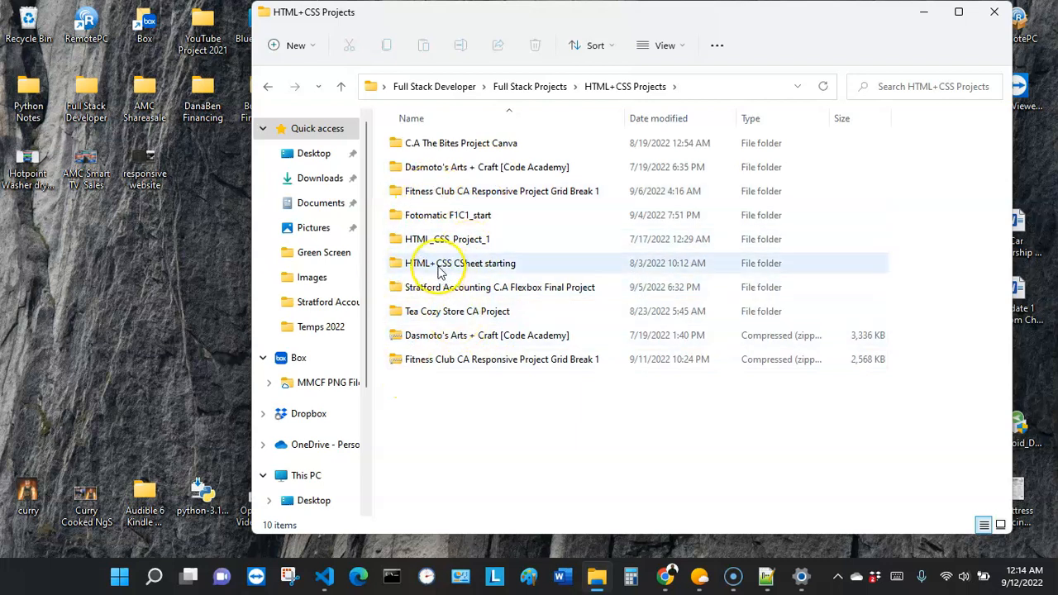
{"action": "left_click", "coordinate": [418, 198]}
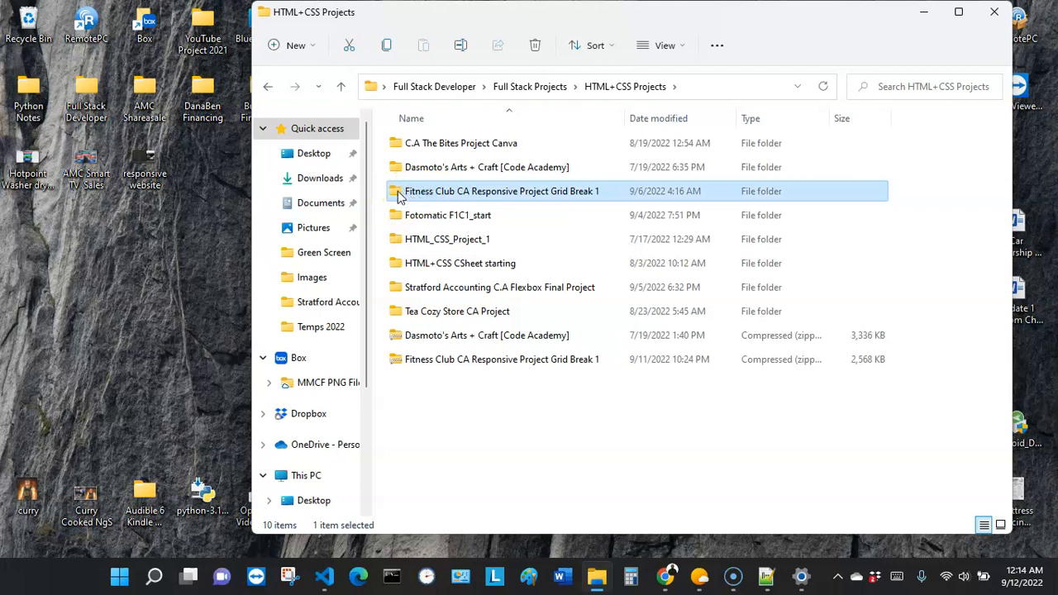
{"action": "double_click", "coordinate": [399, 194]}
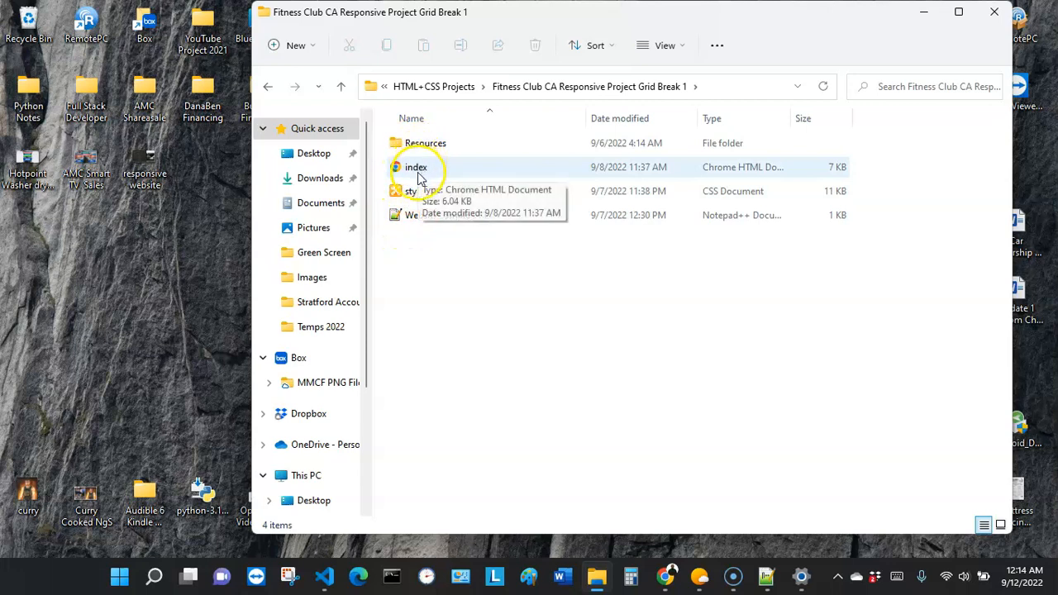
Create a new text document with the default name in the Fitness Club project folder
{"action": "left_click", "coordinate": [414, 198]}
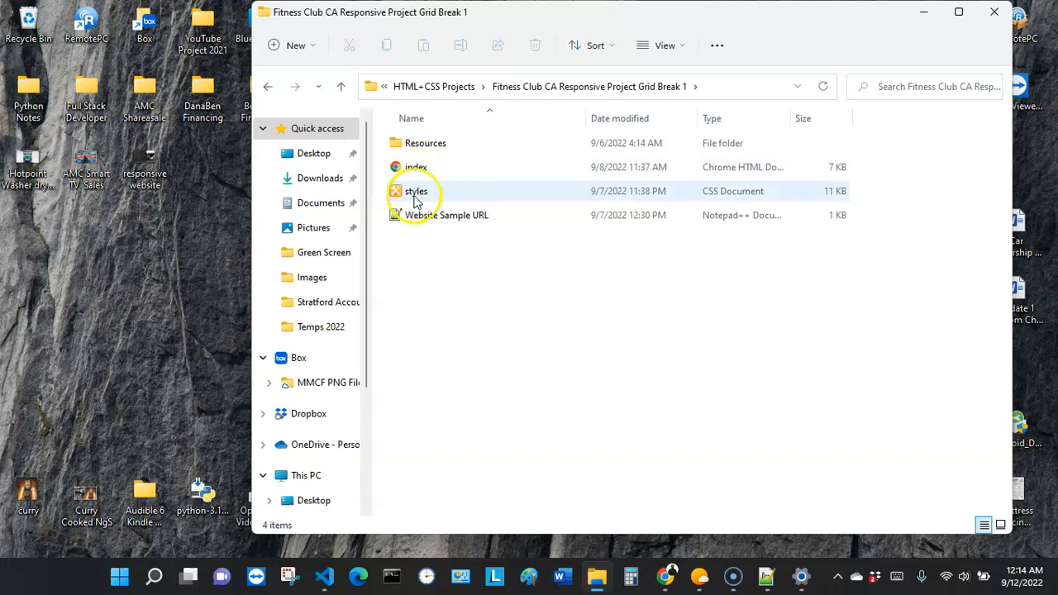
{"action": "right_click", "coordinate": [428, 275]}
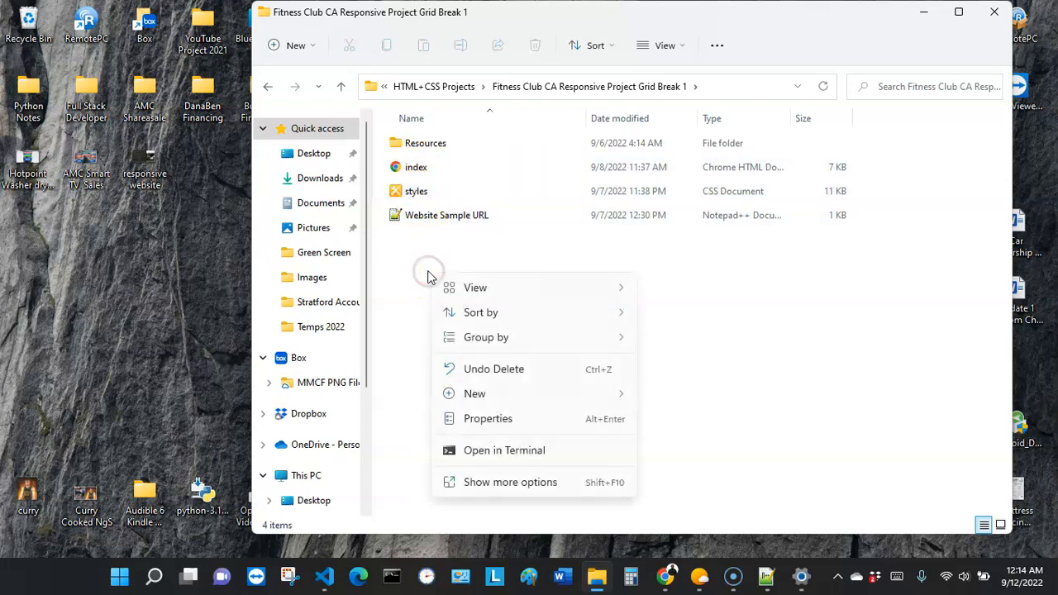
{"action": "mouse_move", "coordinate": [554, 396]}
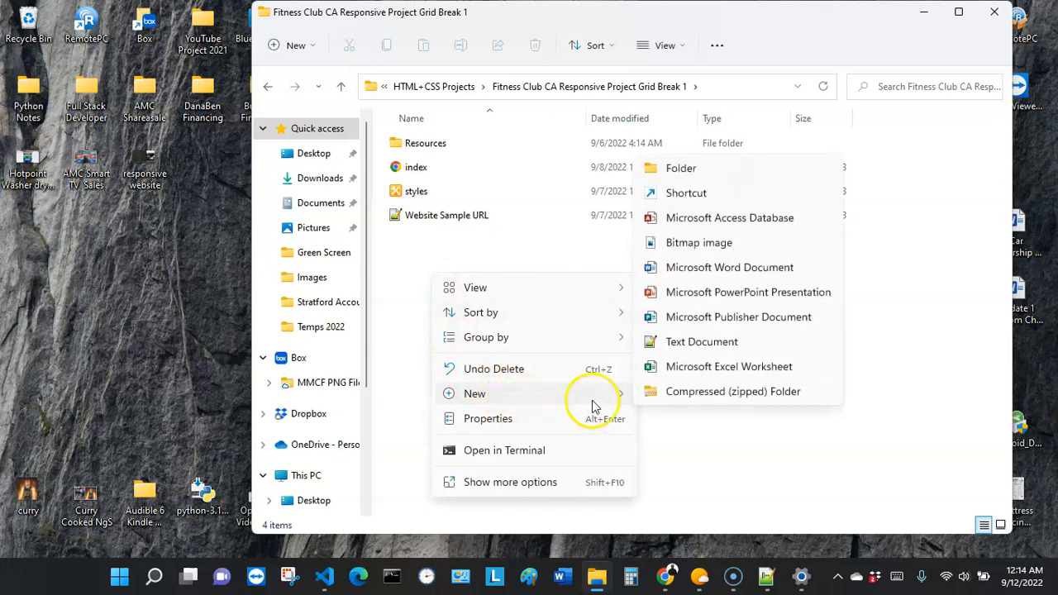
{"action": "left_click", "coordinate": [676, 349]}
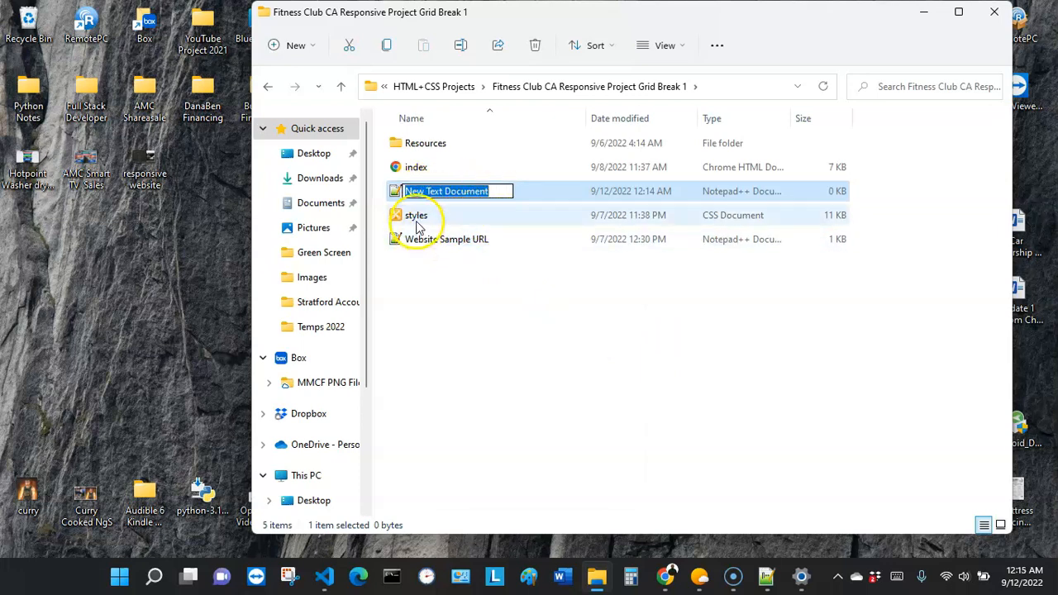
{"action": "left_click", "coordinate": [432, 293]}
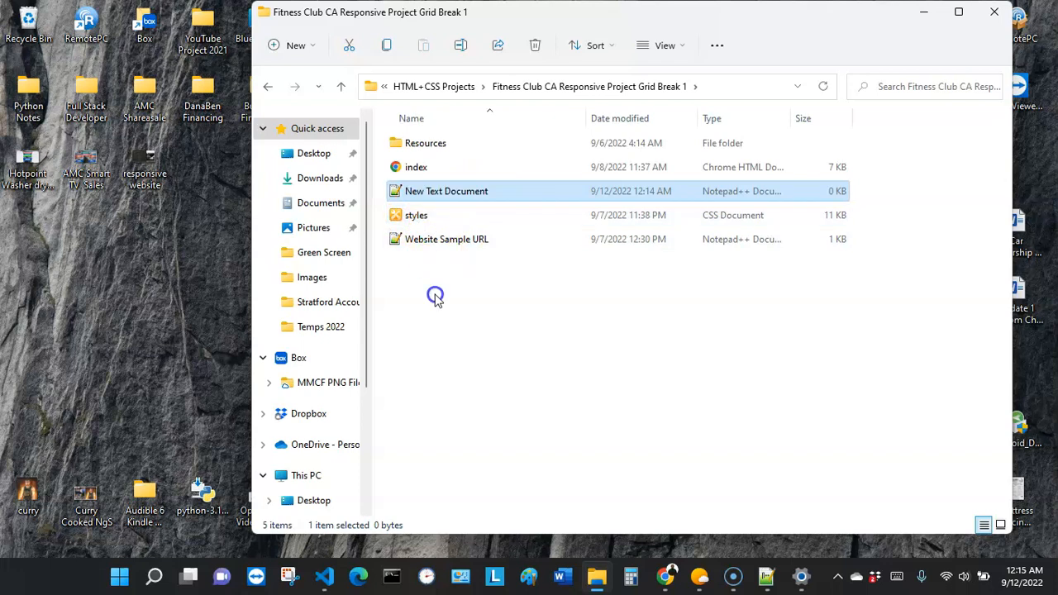
Delete the empty New Text Document from the Fitness Club project folder
{"action": "left_click", "coordinate": [433, 293]}
{"action": "left_click", "coordinate": [495, 204]}
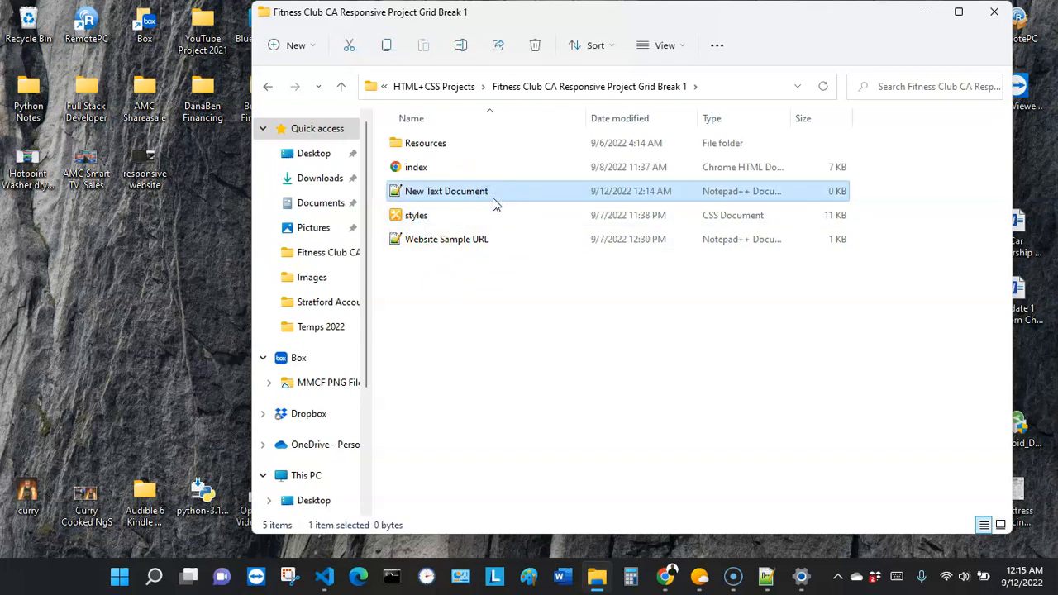
{"action": "key", "text": "Delete"}
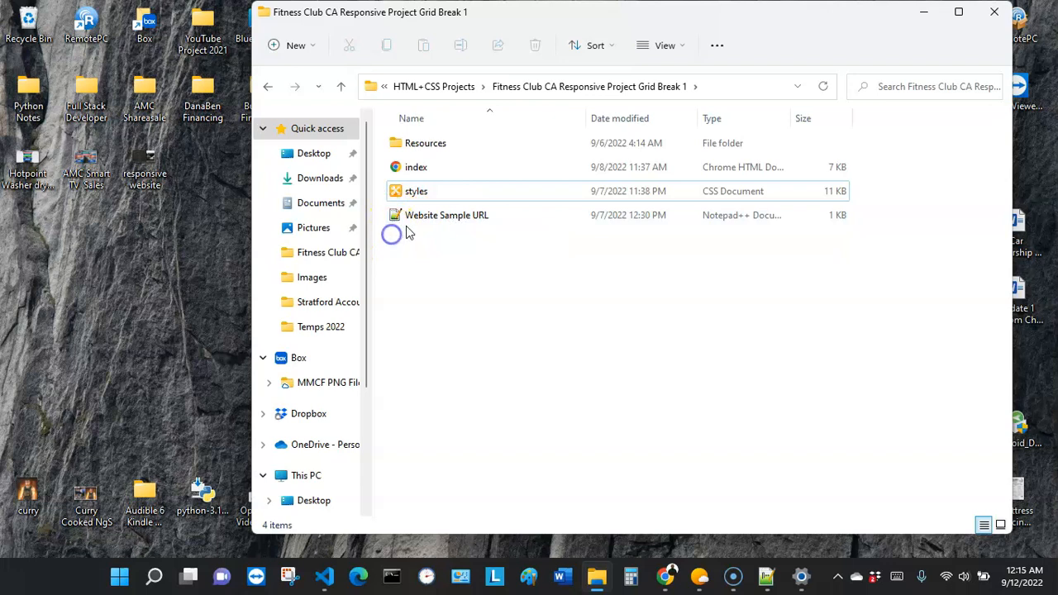
Inspect the website pictures in Resources > Images, and go back up to the HTML+CSS Projects folder
{"action": "double_click", "coordinate": [422, 147]}
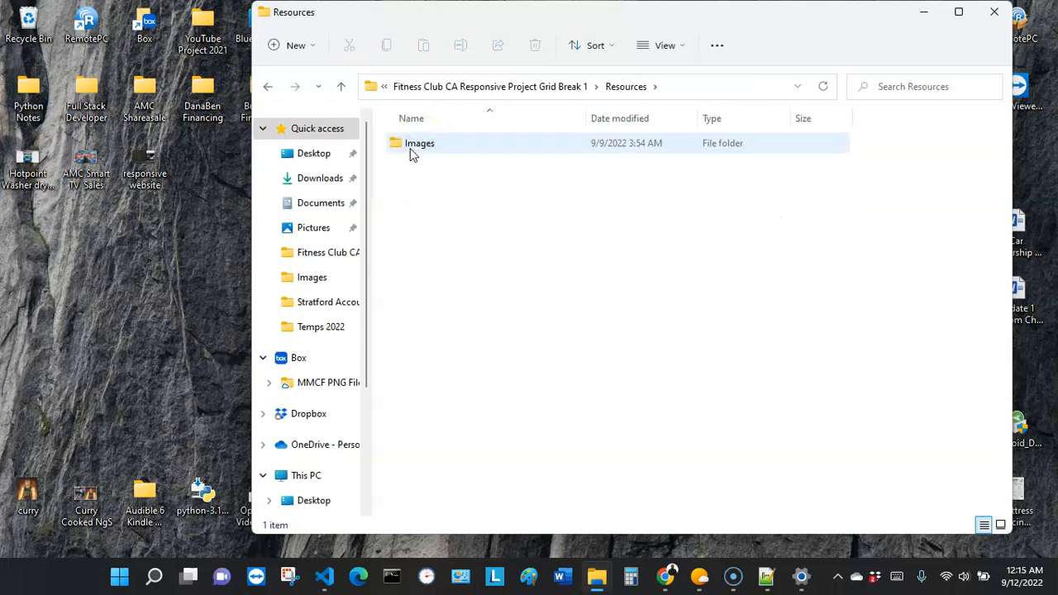
{"action": "double_click", "coordinate": [417, 144]}
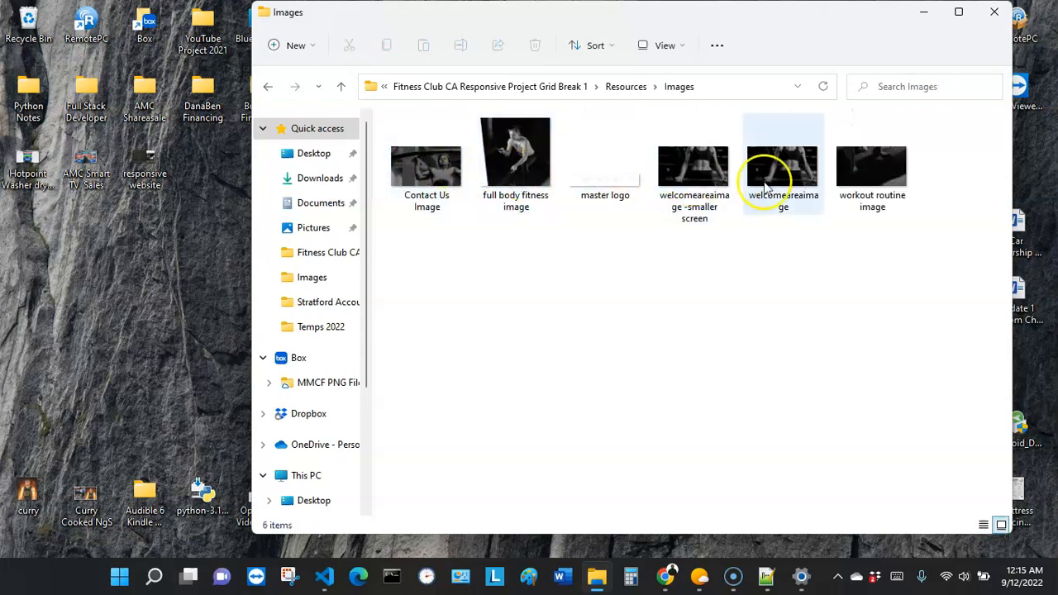
{"action": "left_click", "coordinate": [268, 93]}
{"action": "left_click", "coordinate": [267, 91]}
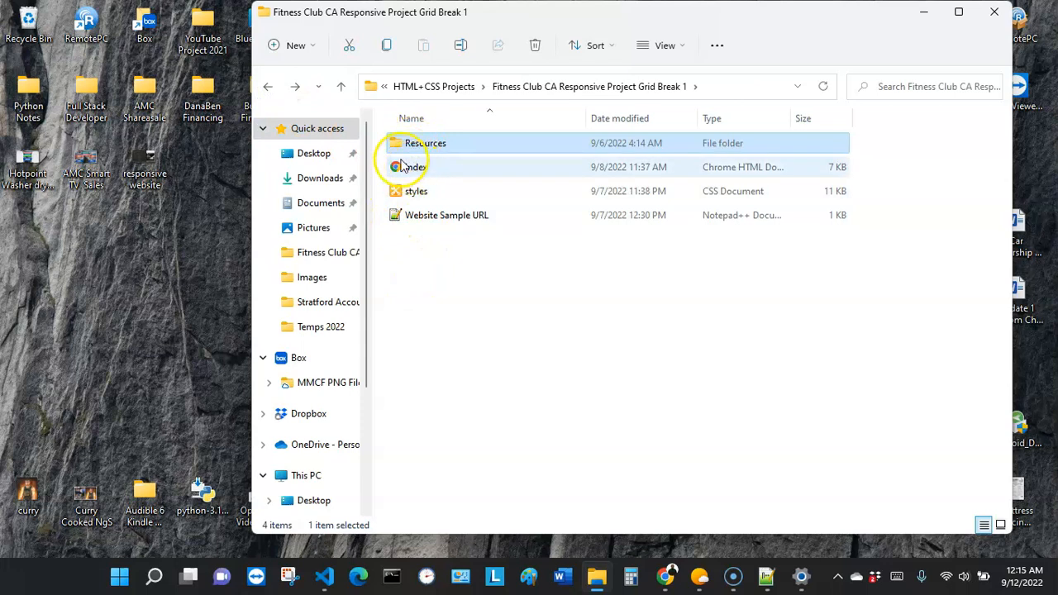
{"action": "left_click", "coordinate": [411, 248]}
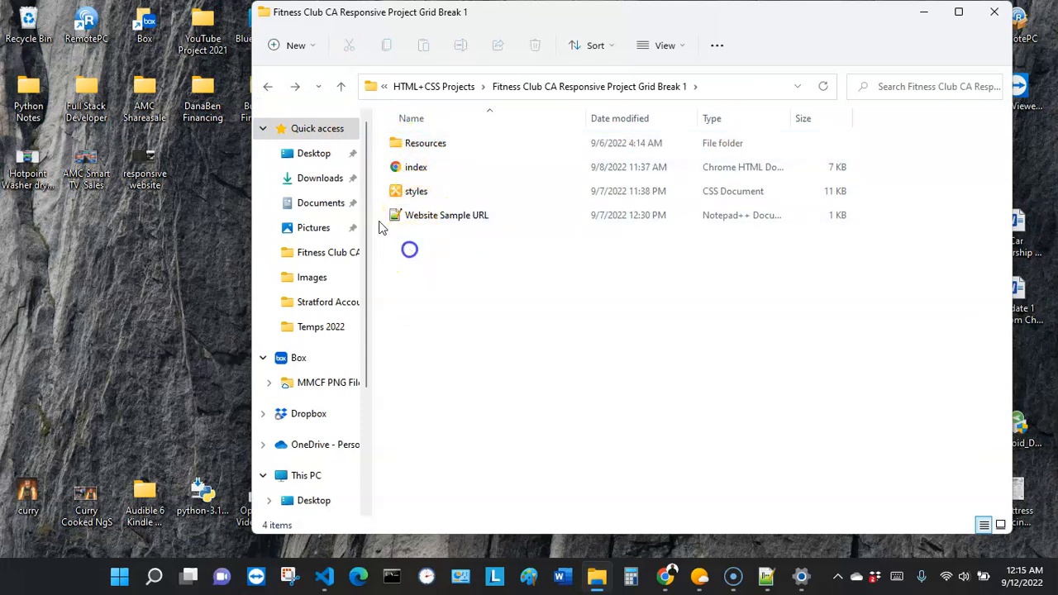
{"action": "left_click", "coordinate": [267, 86]}
{"action": "left_click", "coordinate": [421, 394]}
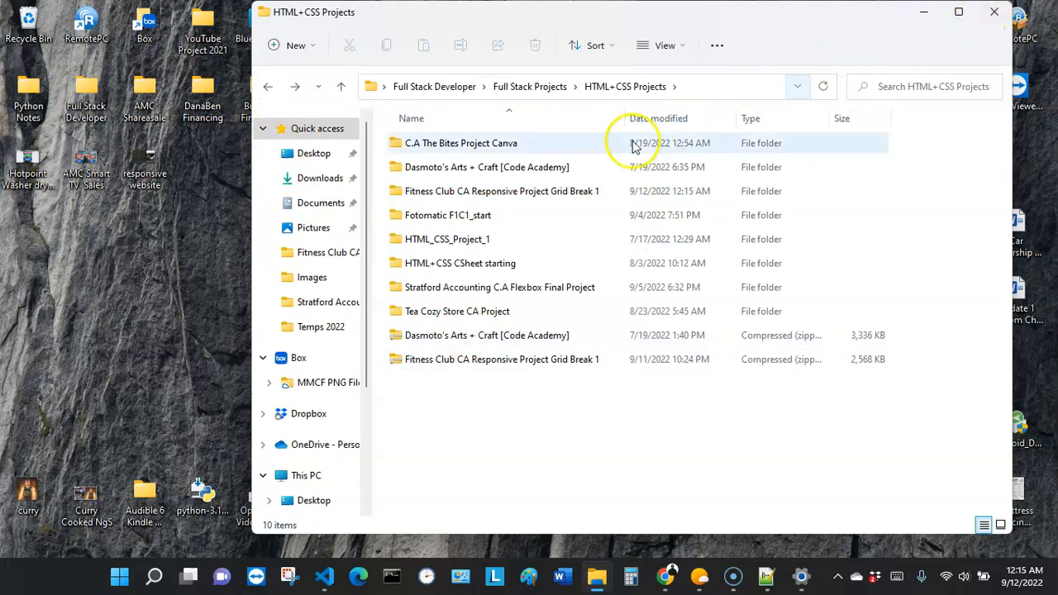
Switch to Chrome and look over the Namecheap home page with its domain search and current deals
{"action": "left_click", "coordinate": [665, 576]}
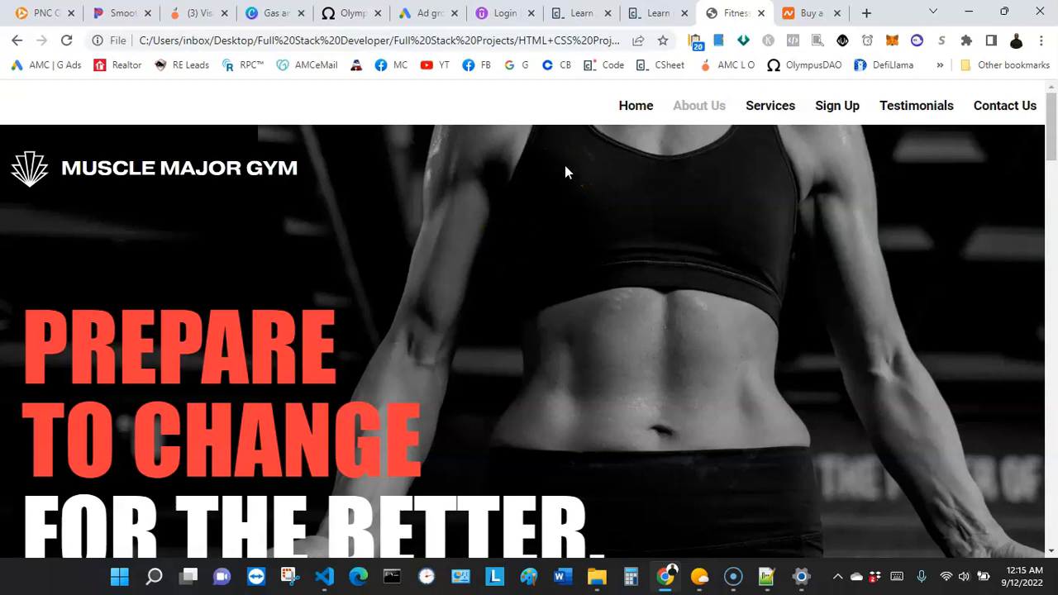
{"action": "left_click", "coordinate": [810, 10]}
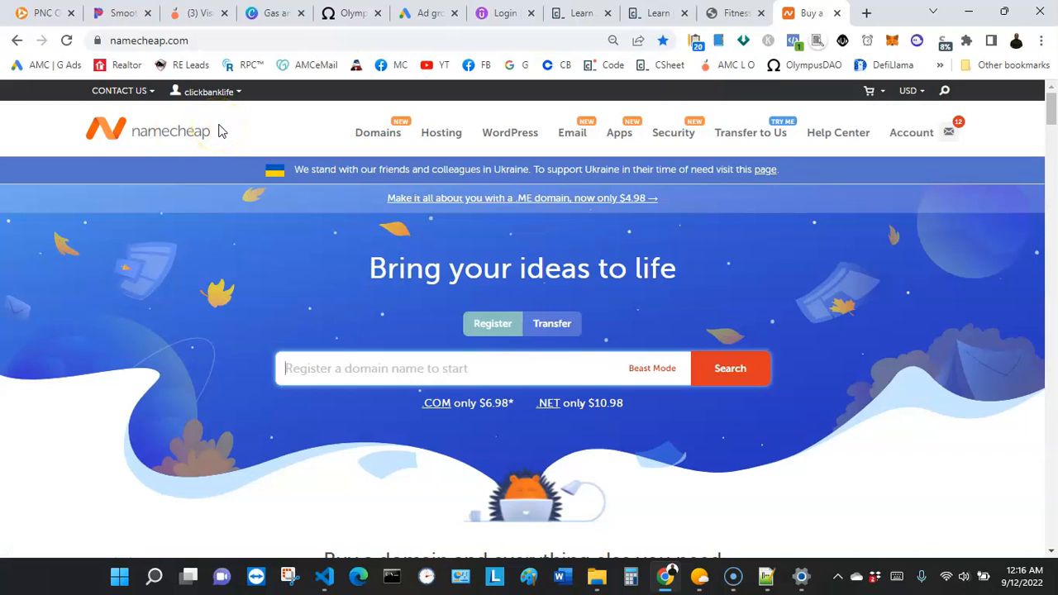
{"action": "scroll", "coordinate": [222, 131], "scroll_direction": "down", "scroll_amount": 1}
{"action": "scroll", "coordinate": [222, 131], "scroll_direction": "up", "scroll_amount": 1}
{"action": "scroll", "coordinate": [221, 131], "scroll_direction": "down", "scroll_amount": 3}
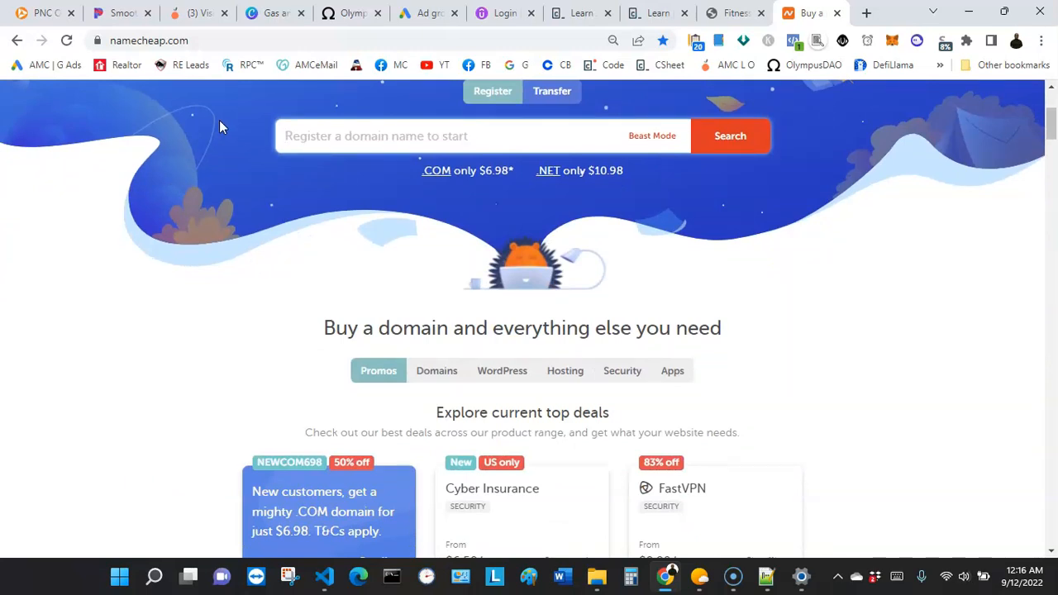
{"action": "scroll", "coordinate": [219, 124], "scroll_direction": "up", "scroll_amount": 3}
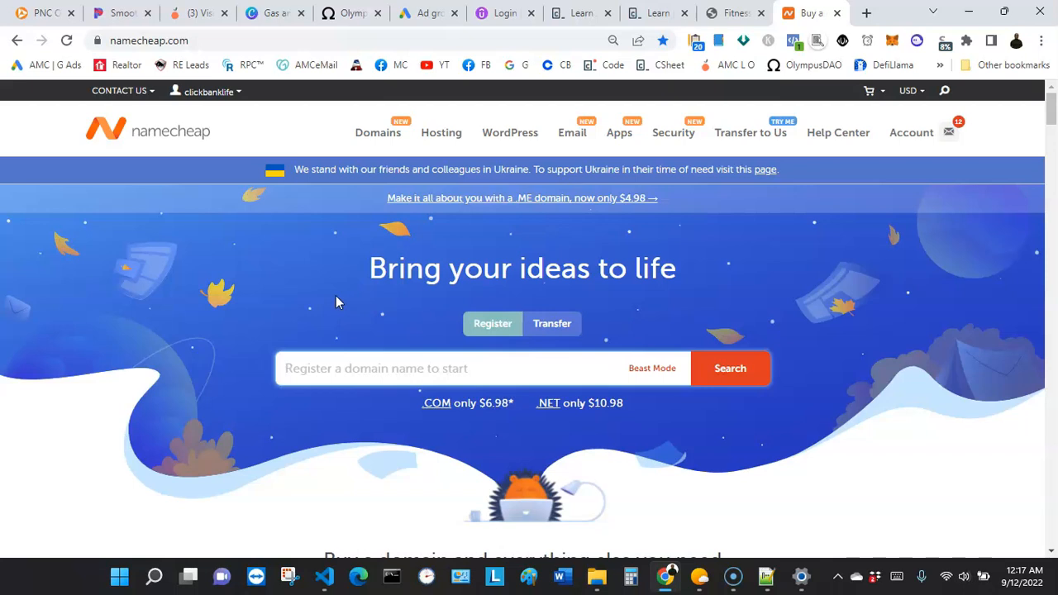
Open the Namecheap account dashboard and highlight the words "2FA Authentication" in its authentication app notice
{"action": "mouse_move", "coordinate": [930, 141]}
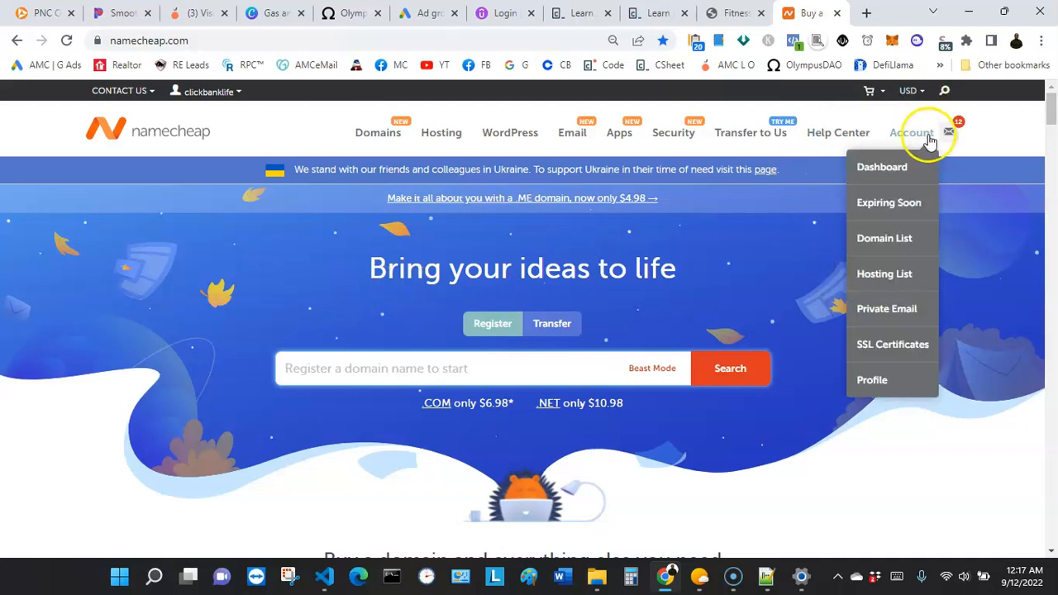
{"action": "left_click", "coordinate": [907, 138]}
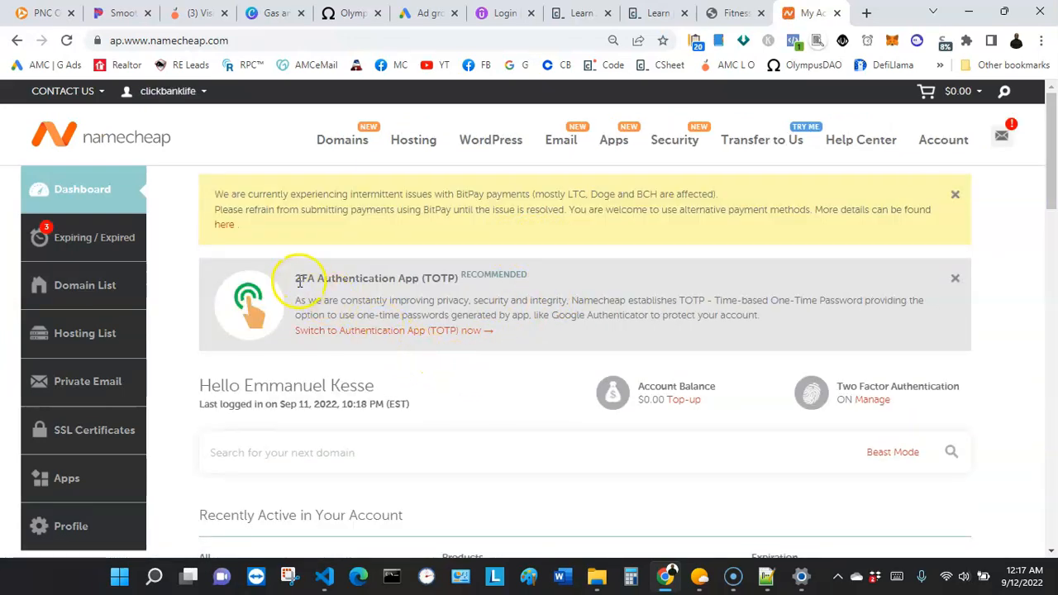
{"action": "left_click_drag", "start_coordinate": [297, 279], "coordinate": [396, 277]}
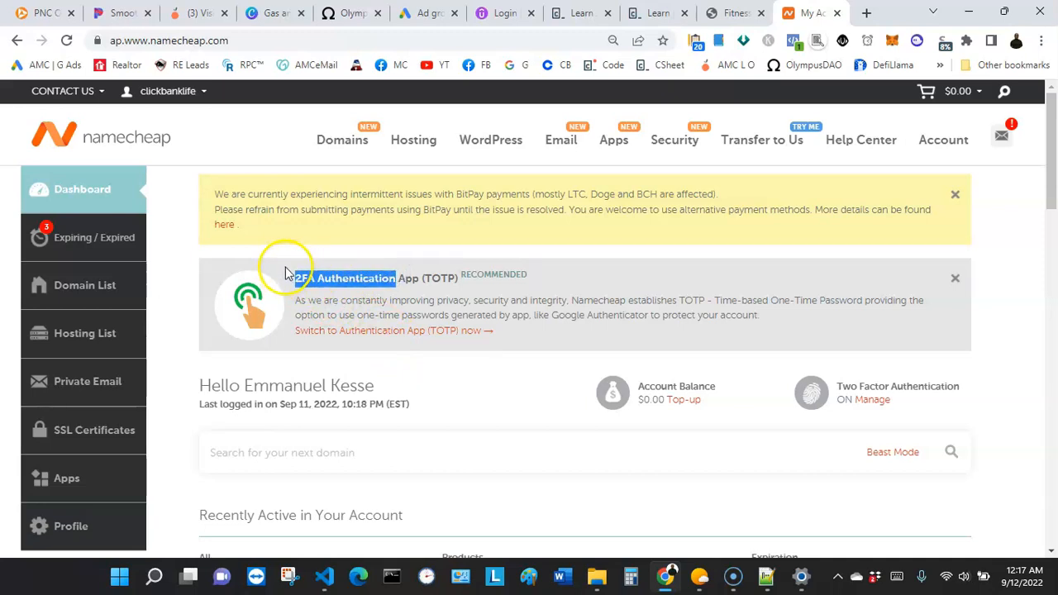
{"action": "left_click", "coordinate": [286, 267]}
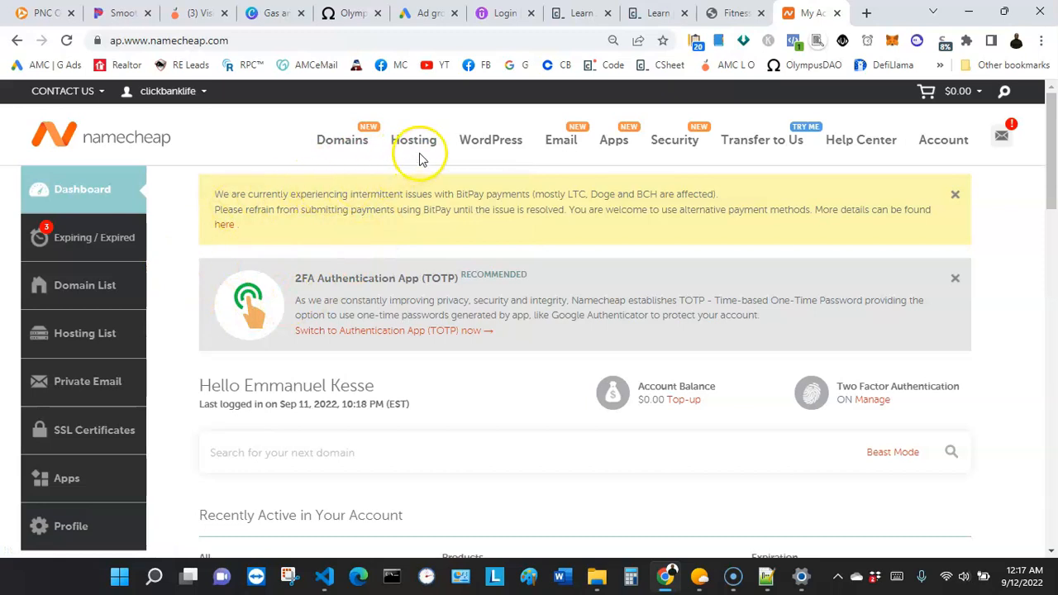
{"action": "mouse_move", "coordinate": [406, 154]}
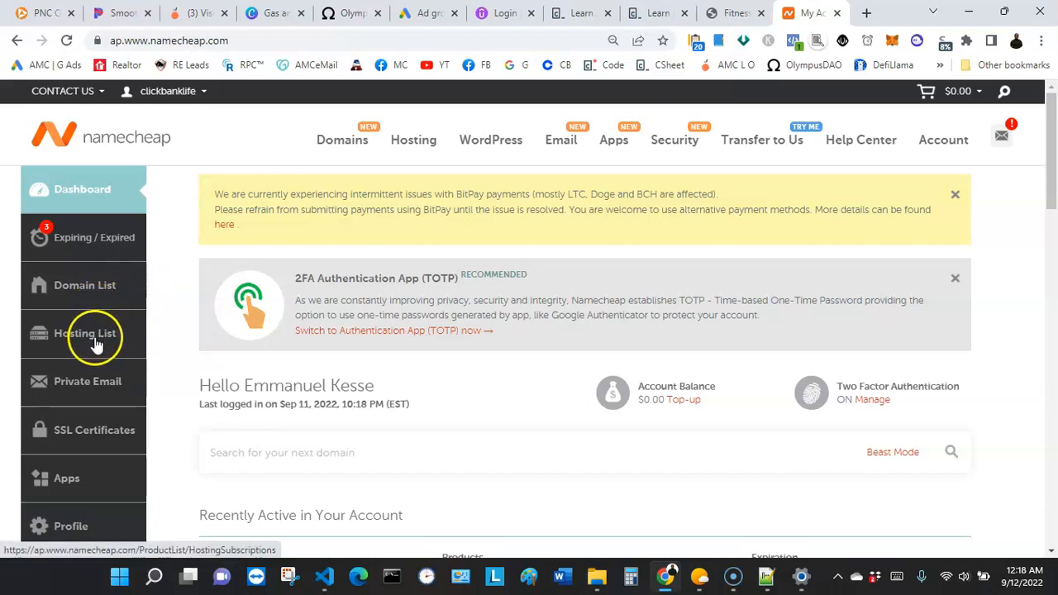
{"action": "left_click", "coordinate": [160, 335]}
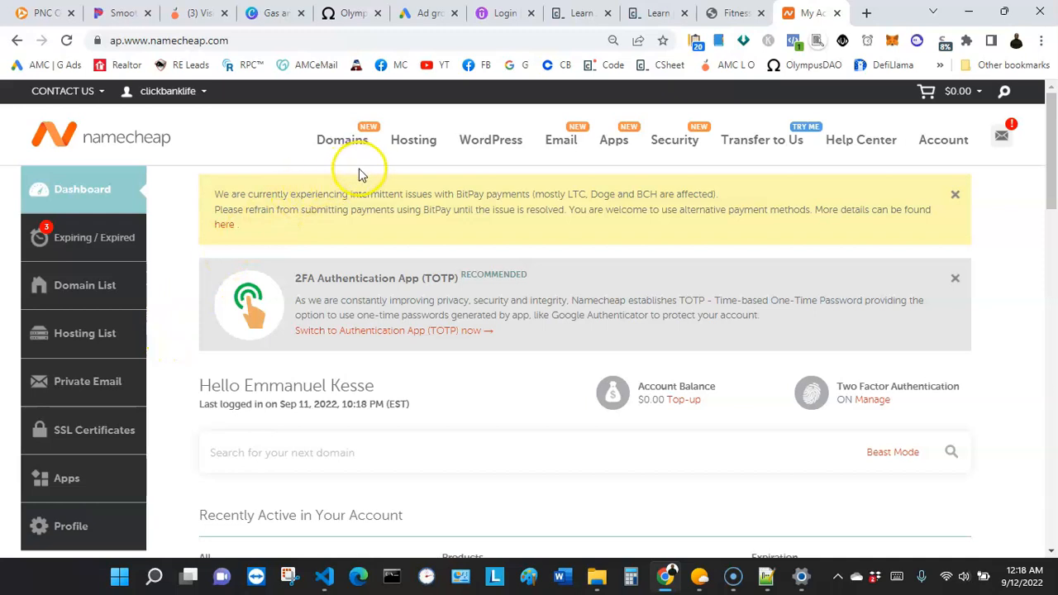
Examine the Stellar, Stellar Plus and Stellar Business plans on the Shared Hosting page, and return to the account dashboard
{"action": "mouse_move", "coordinate": [418, 150]}
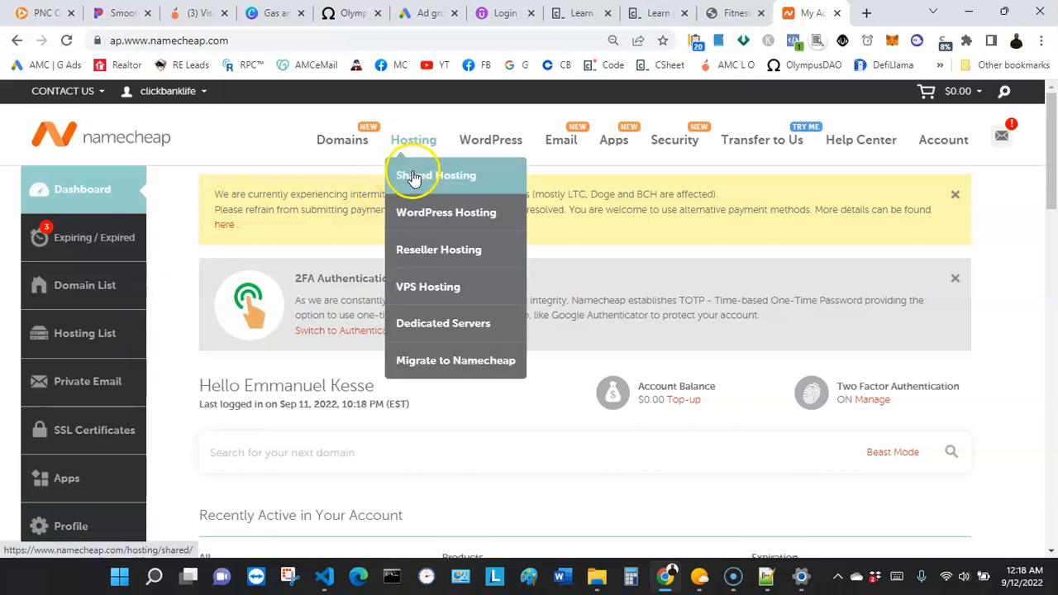
{"action": "left_click", "coordinate": [413, 182]}
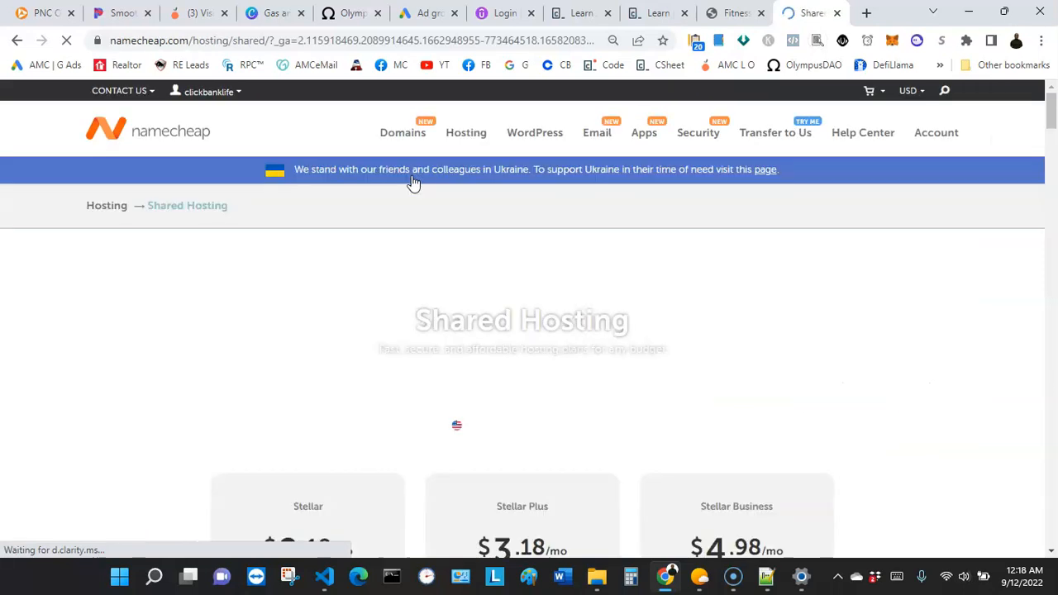
{"action": "scroll", "coordinate": [372, 270], "scroll_direction": "down", "scroll_amount": 4}
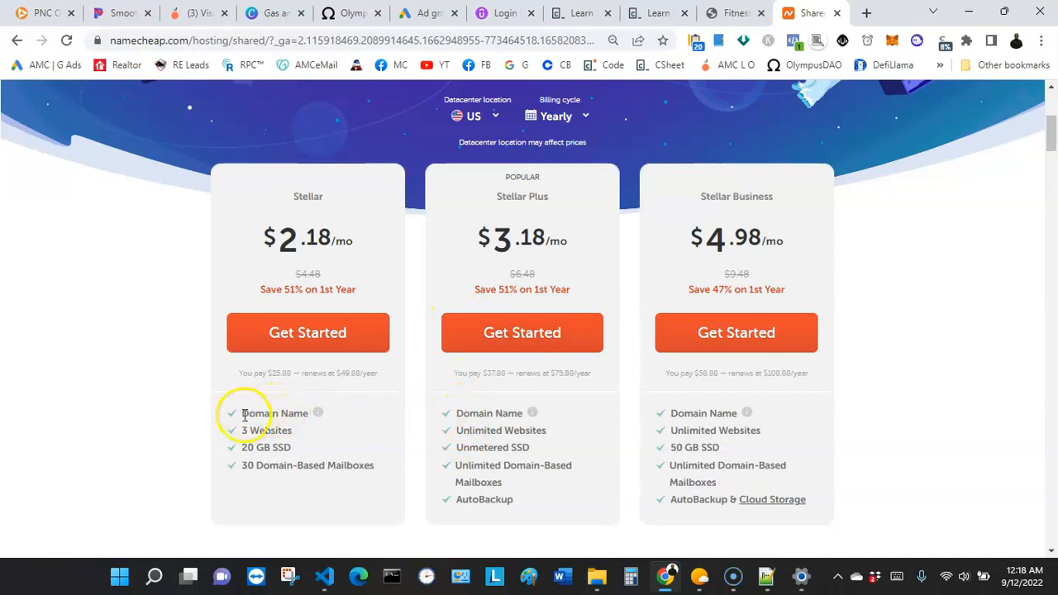
{"action": "scroll", "coordinate": [175, 189], "scroll_direction": "up", "scroll_amount": 2}
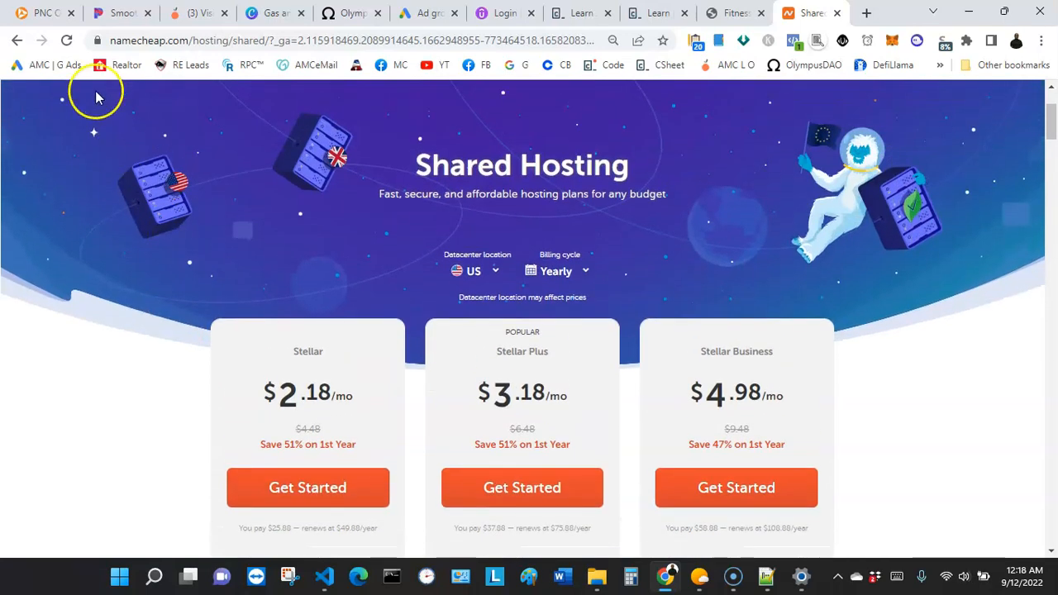
{"action": "left_click", "coordinate": [16, 41]}
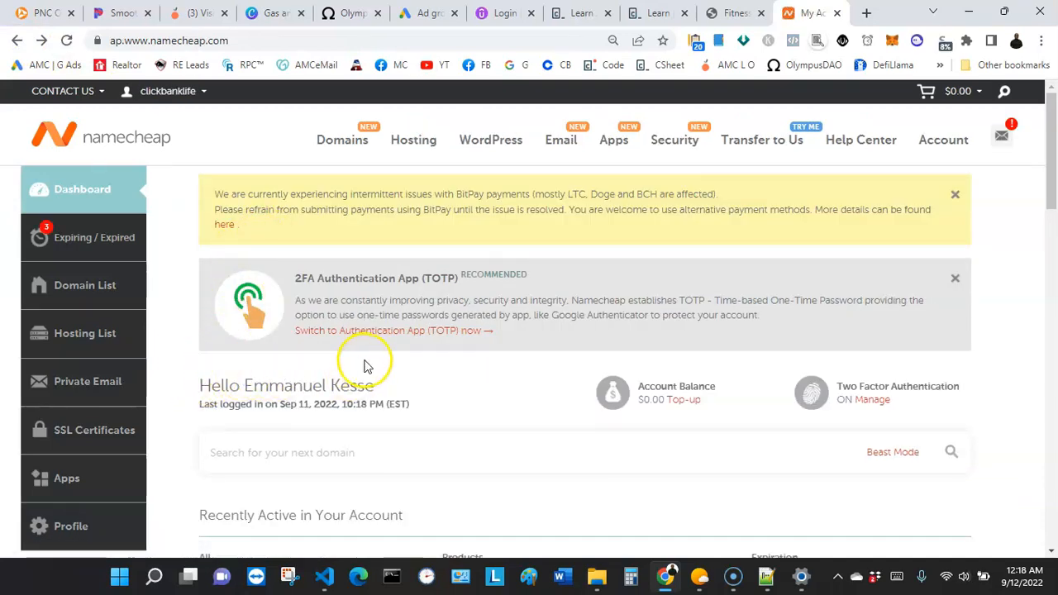
Look through the dashboard's recently active products, and open the account's list of hosting subscriptions
{"action": "scroll", "coordinate": [366, 361], "scroll_direction": "down", "scroll_amount": 2}
{"action": "scroll", "coordinate": [369, 356], "scroll_direction": "down", "scroll_amount": 1}
{"action": "scroll", "coordinate": [371, 355], "scroll_direction": "up", "scroll_amount": 1}
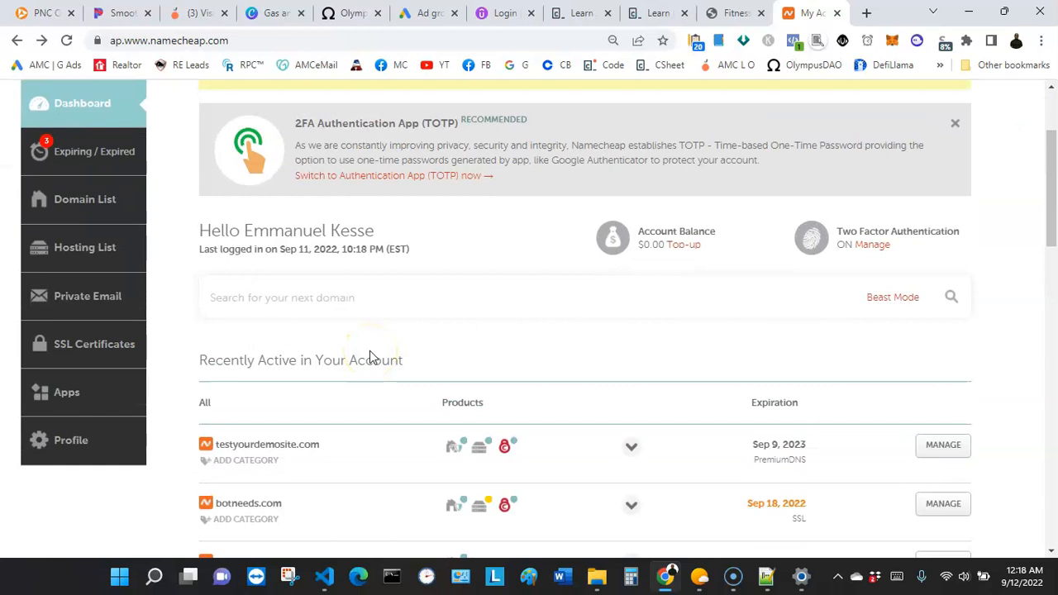
{"action": "scroll", "coordinate": [370, 357], "scroll_direction": "up", "scroll_amount": 2}
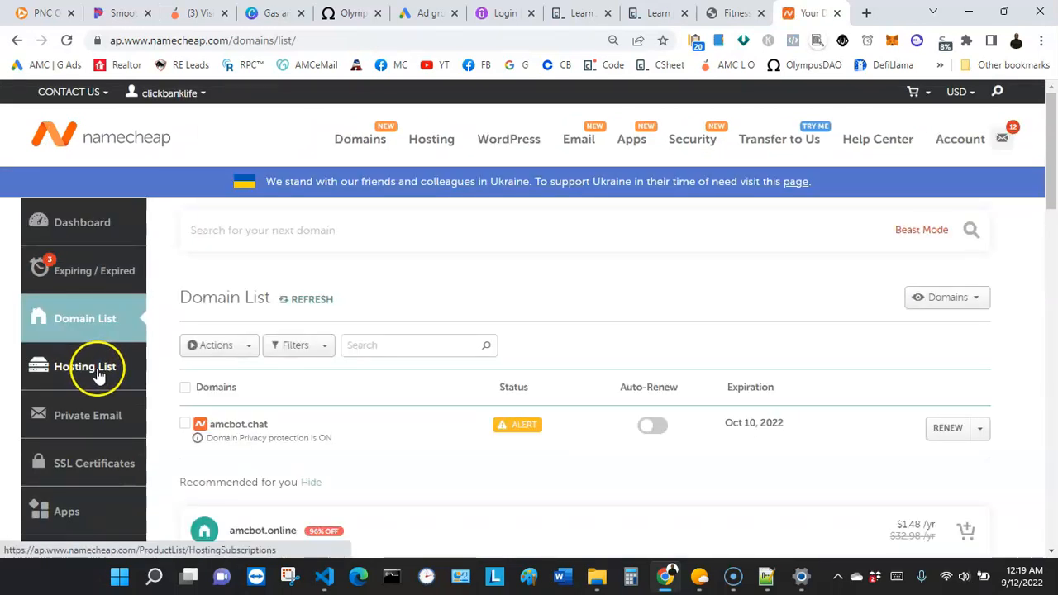
{"action": "left_click", "coordinate": [101, 372]}
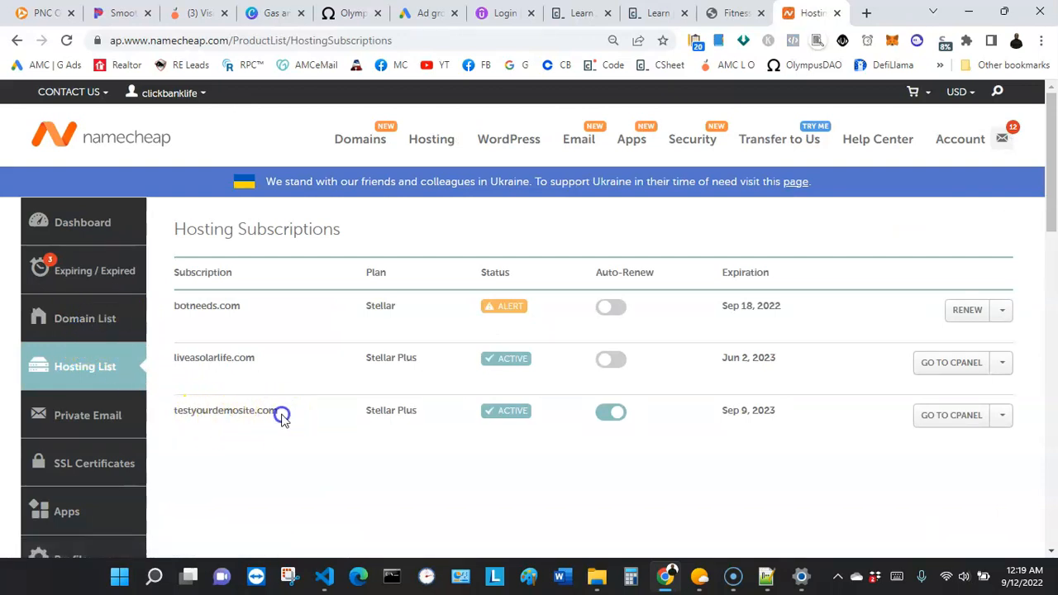
Open testyourdemosite.com from the hosting subscriptions in a new browser tab and view its page
{"action": "left_click_drag", "start_coordinate": [179, 409], "coordinate": [173, 410]}
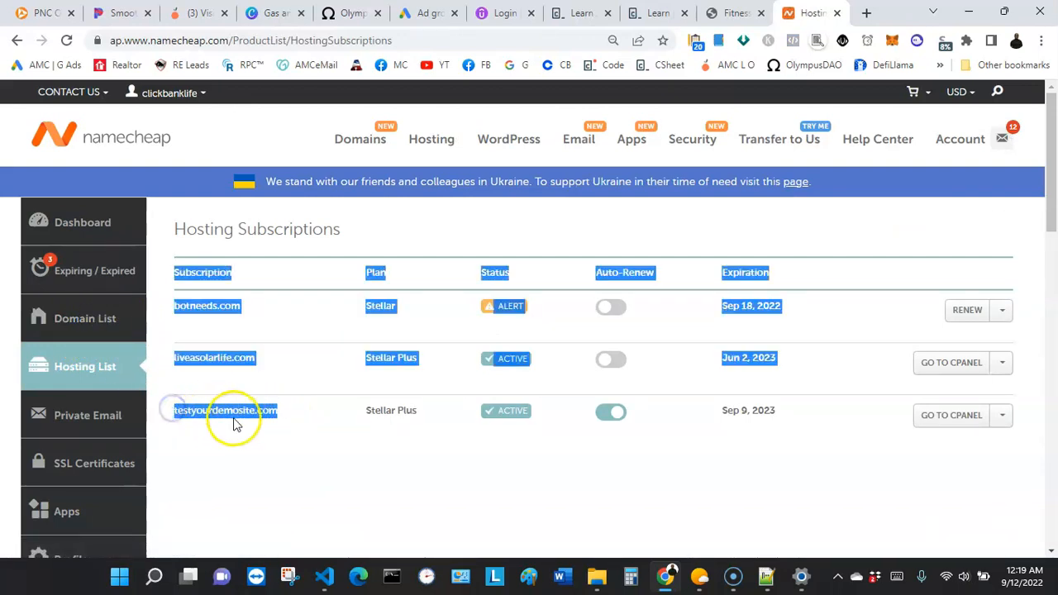
{"action": "left_click", "coordinate": [276, 418]}
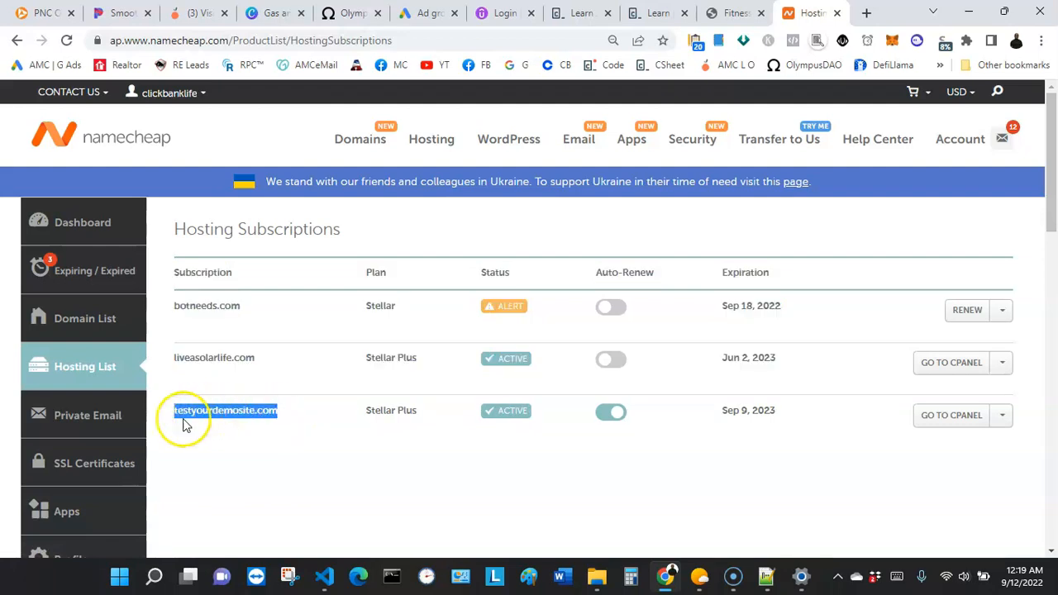
{"action": "right_click", "coordinate": [250, 410]}
{"action": "left_click", "coordinate": [347, 311]}
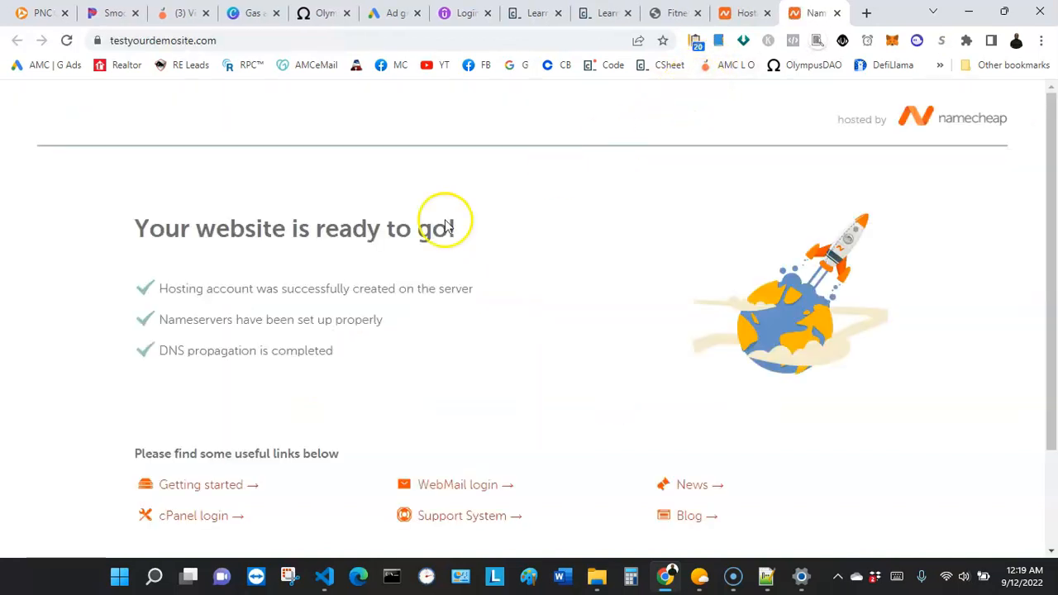
{"action": "scroll", "coordinate": [391, 236], "scroll_direction": "down", "scroll_amount": 1}
{"action": "scroll", "coordinate": [392, 236], "scroll_direction": "up", "scroll_amount": 1}
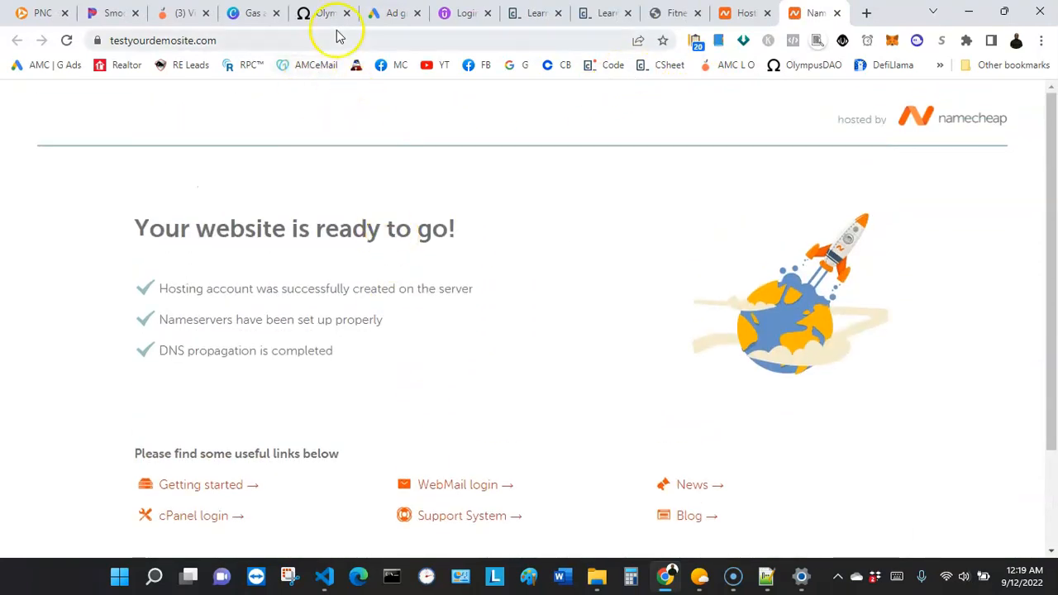
Compare the local gym page with the default page on testyourdemosite.com, and return to the Hosting Subscriptions list
{"action": "left_click", "coordinate": [671, 14]}
{"action": "scroll", "coordinate": [457, 222], "scroll_direction": "down", "scroll_amount": 3}
{"action": "scroll", "coordinate": [460, 222], "scroll_direction": "up", "scroll_amount": 3}
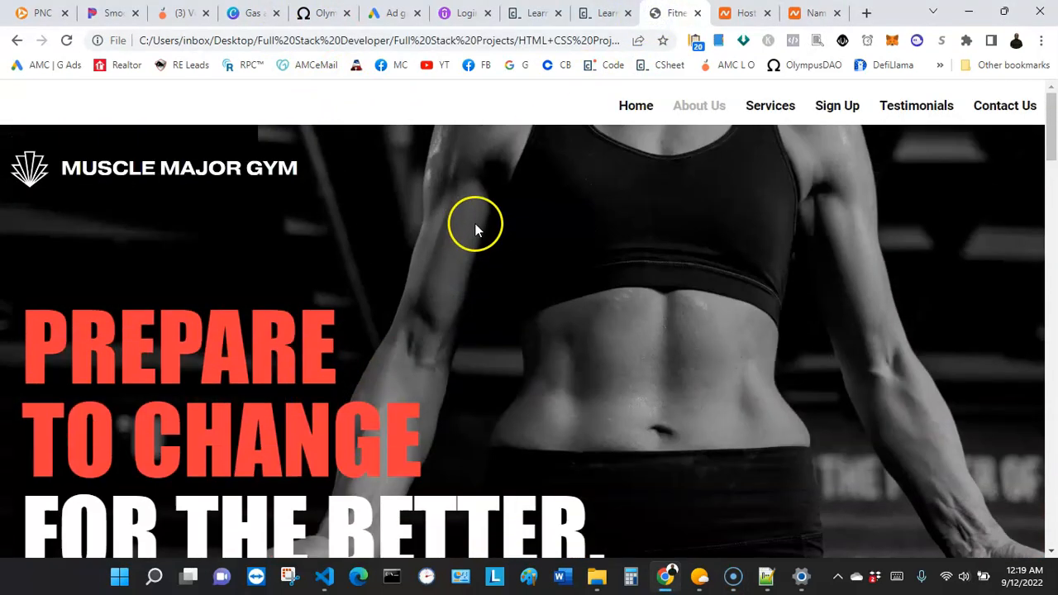
{"action": "left_click", "coordinate": [814, 17]}
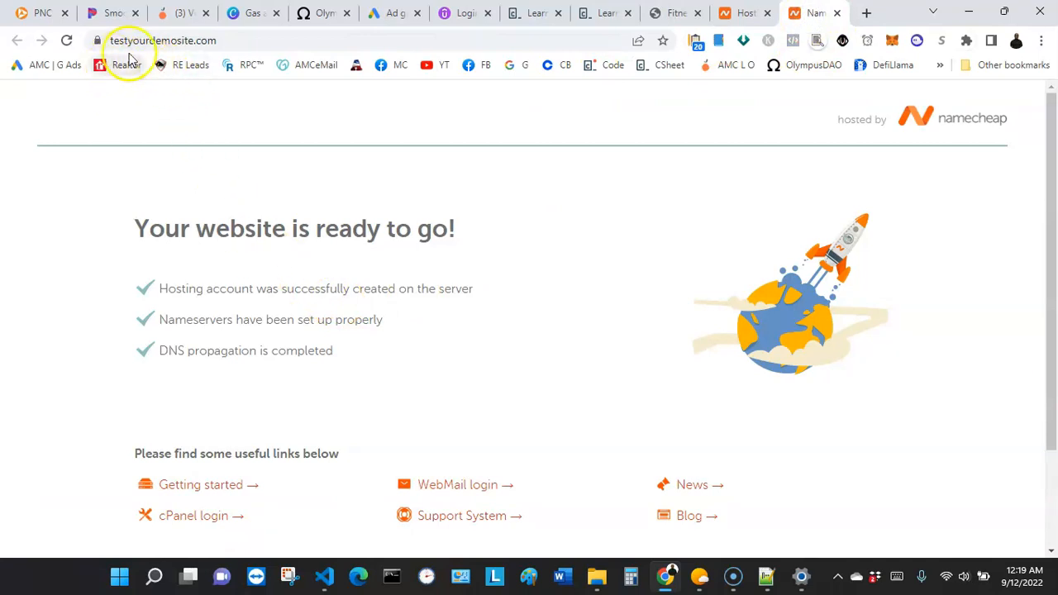
{"action": "scroll", "coordinate": [236, 272], "scroll_direction": "down", "scroll_amount": 2}
{"action": "scroll", "coordinate": [257, 269], "scroll_direction": "up", "scroll_amount": 2}
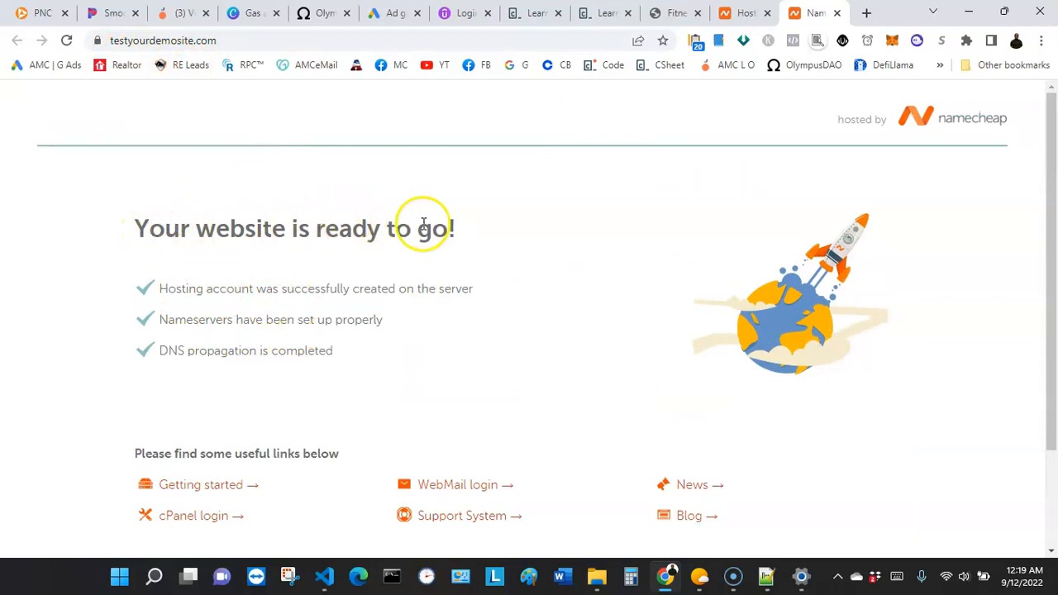
{"action": "scroll", "coordinate": [349, 353], "scroll_direction": "down", "scroll_amount": 2}
{"action": "scroll", "coordinate": [354, 350], "scroll_direction": "up", "scroll_amount": 2}
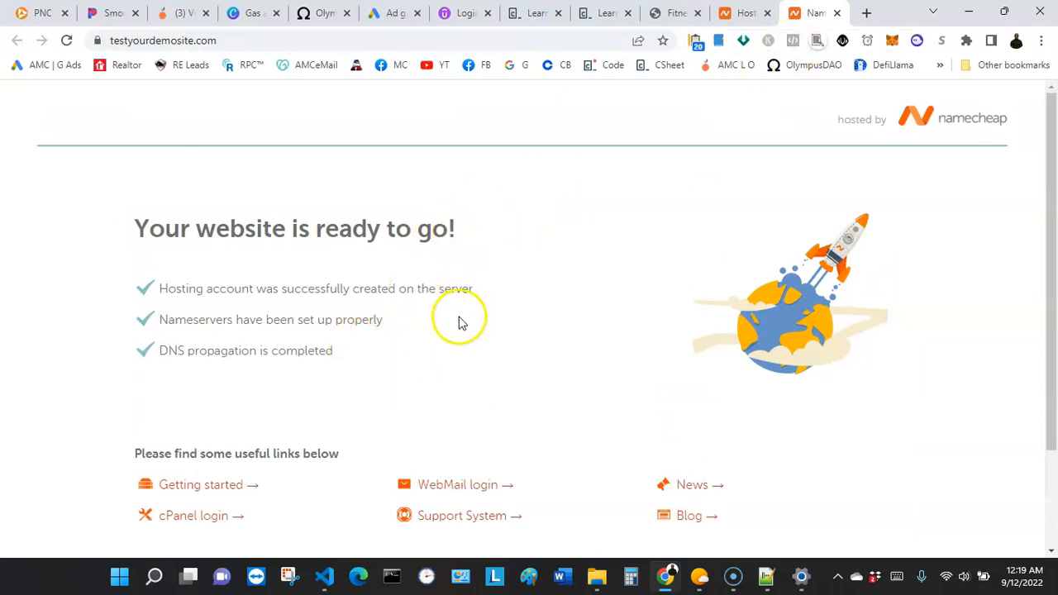
{"action": "left_click", "coordinate": [729, 15]}
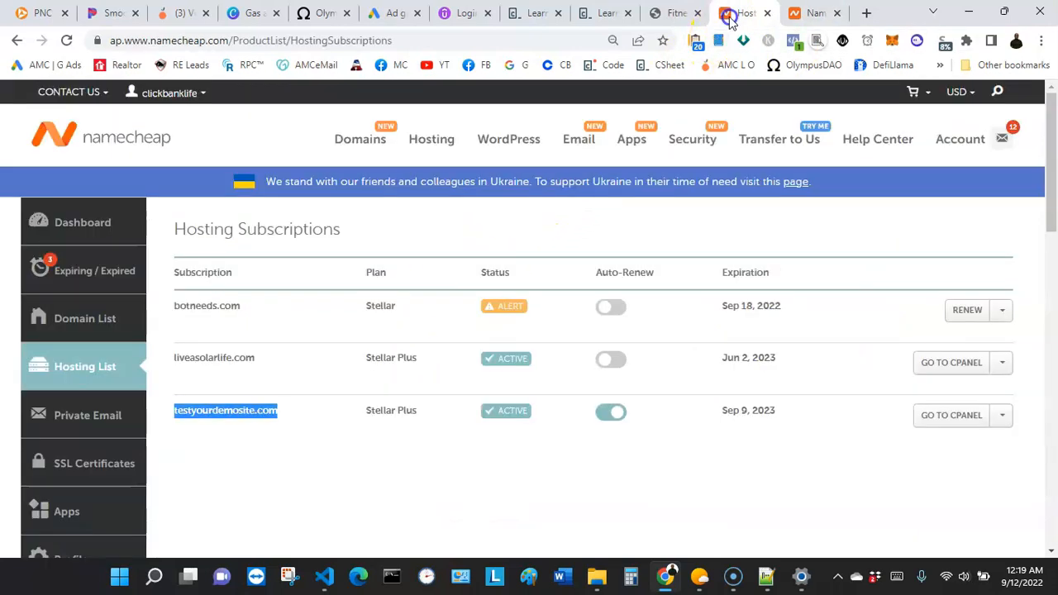
{"action": "left_click", "coordinate": [295, 485]}
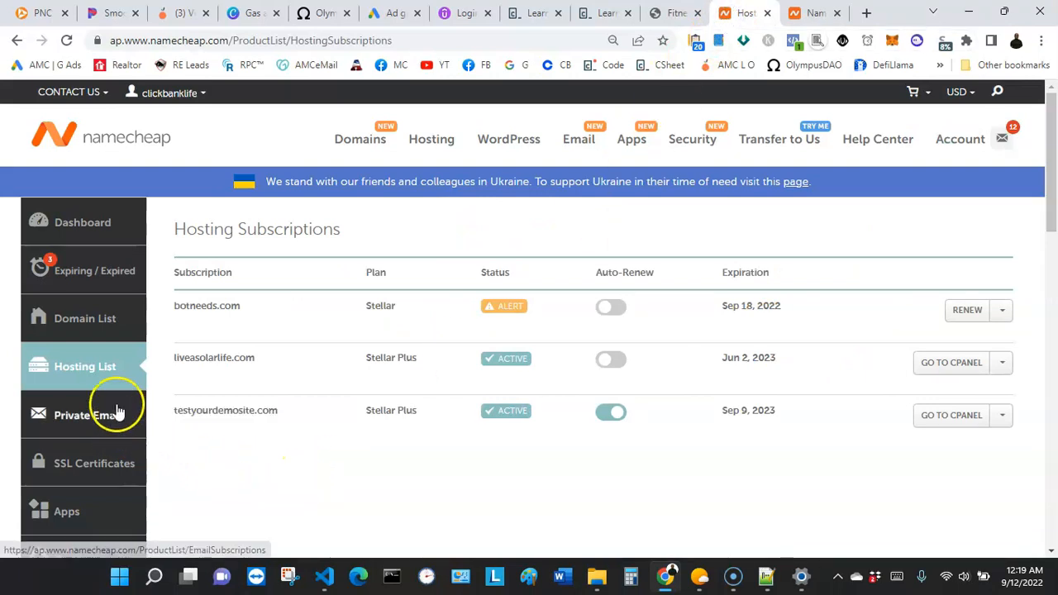
Open the cPanel of the testyourdemosite.com hosting subscription
{"action": "left_click_drag", "start_coordinate": [170, 413], "coordinate": [179, 411]}
{"action": "left_click", "coordinate": [238, 431]}
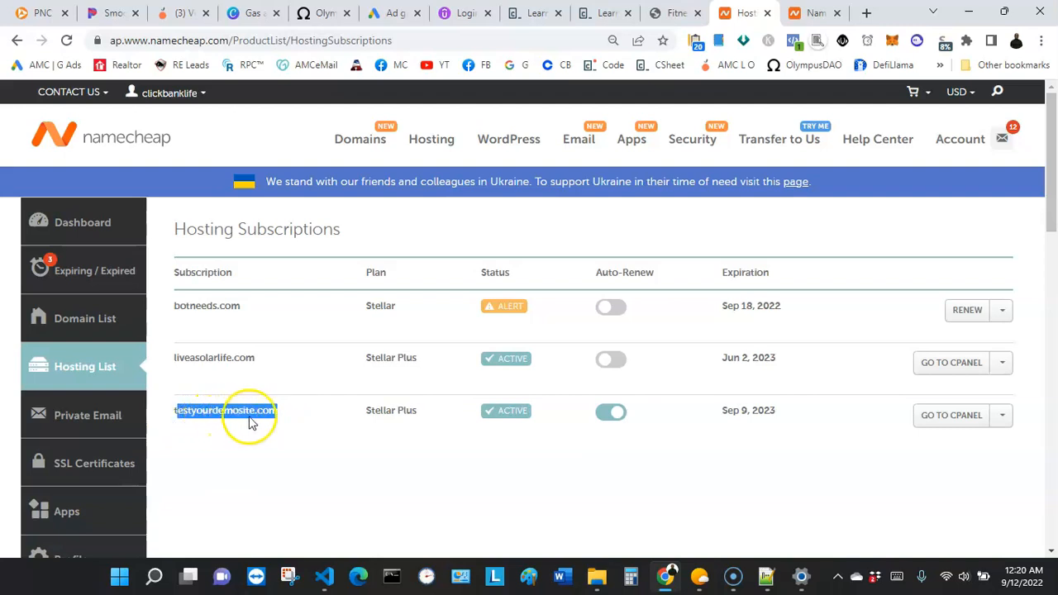
{"action": "left_click", "coordinate": [289, 424]}
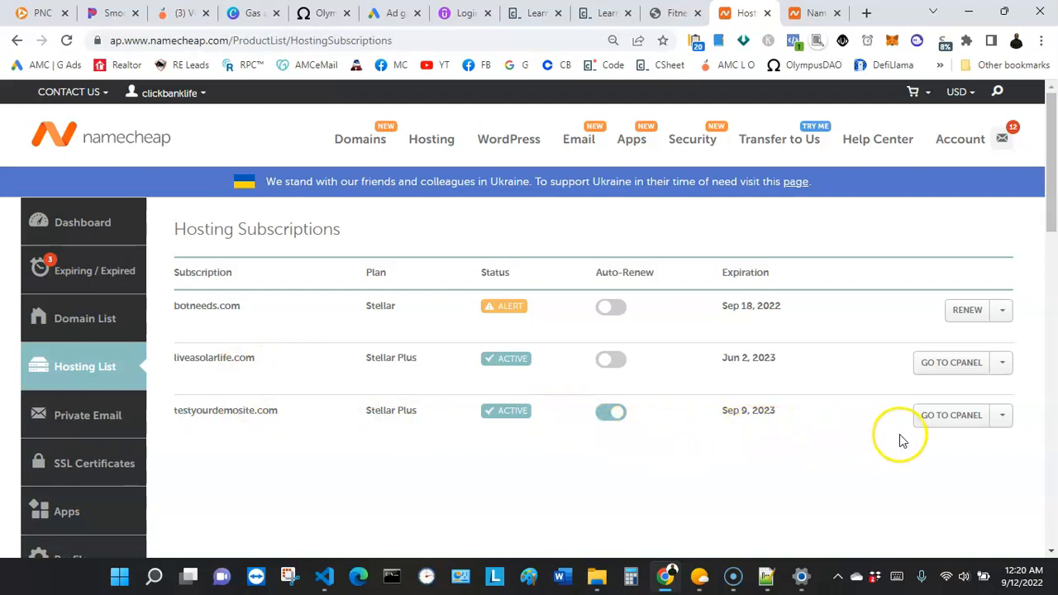
{"action": "left_click", "coordinate": [947, 423]}
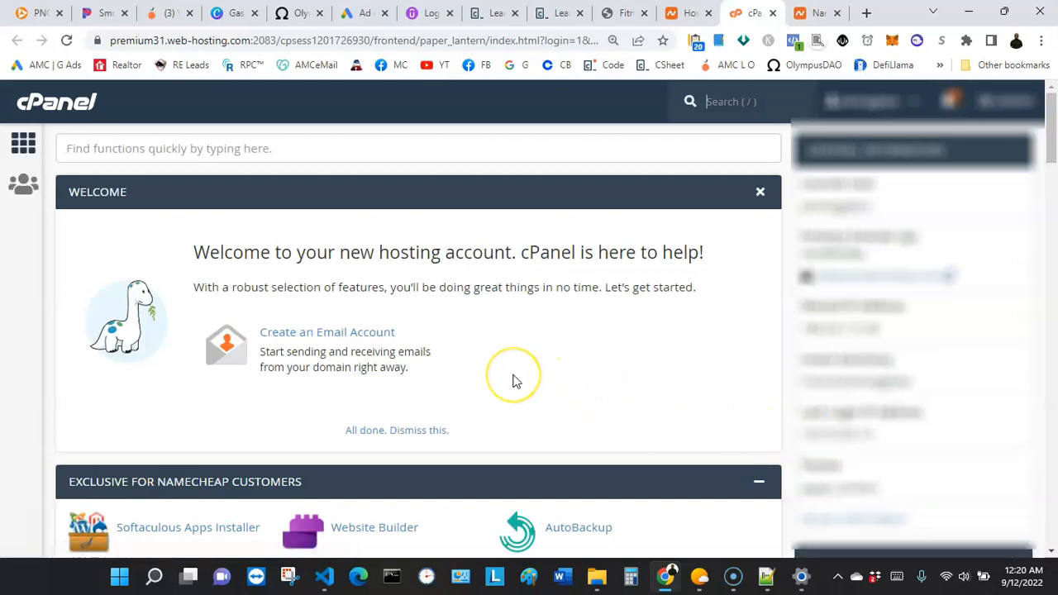
Look through the cPanel tools and open File Manager from the Files section
{"action": "scroll", "coordinate": [512, 378], "scroll_direction": "down", "scroll_amount": 2}
{"action": "scroll", "coordinate": [514, 383], "scroll_direction": "up", "scroll_amount": 2}
{"action": "scroll", "coordinate": [512, 381], "scroll_direction": "down", "scroll_amount": 6}
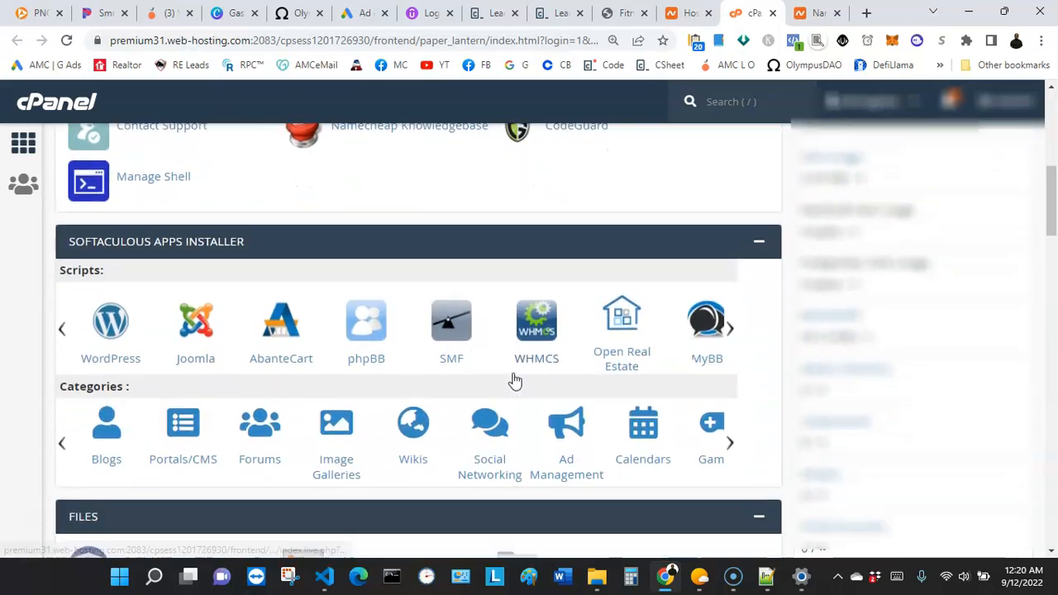
{"action": "scroll", "coordinate": [514, 381], "scroll_direction": "down", "scroll_amount": 5}
{"action": "scroll", "coordinate": [514, 359], "scroll_direction": "up", "scroll_amount": 2}
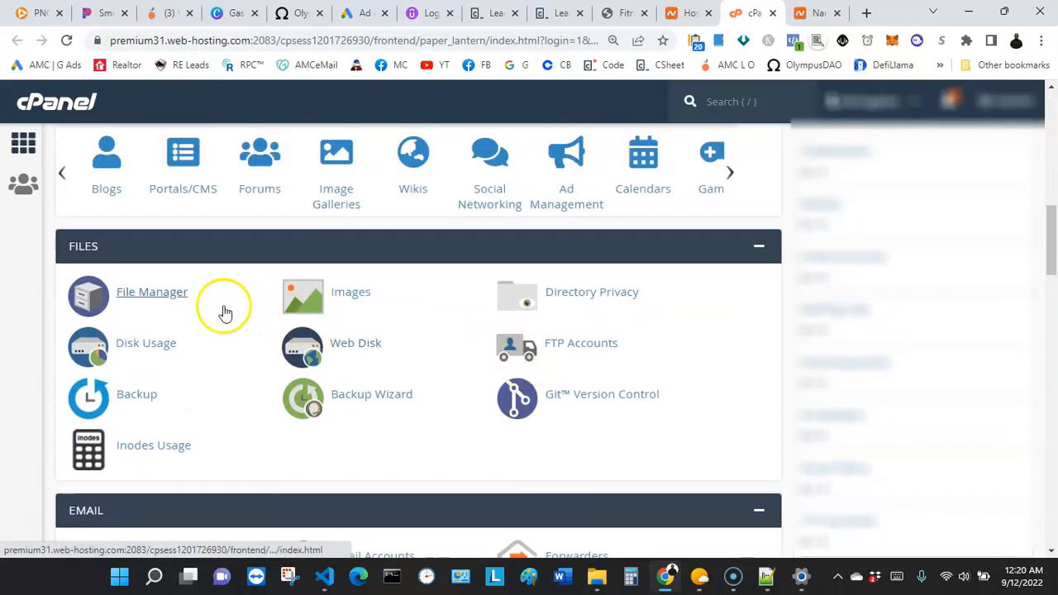
{"action": "left_click", "coordinate": [165, 302]}
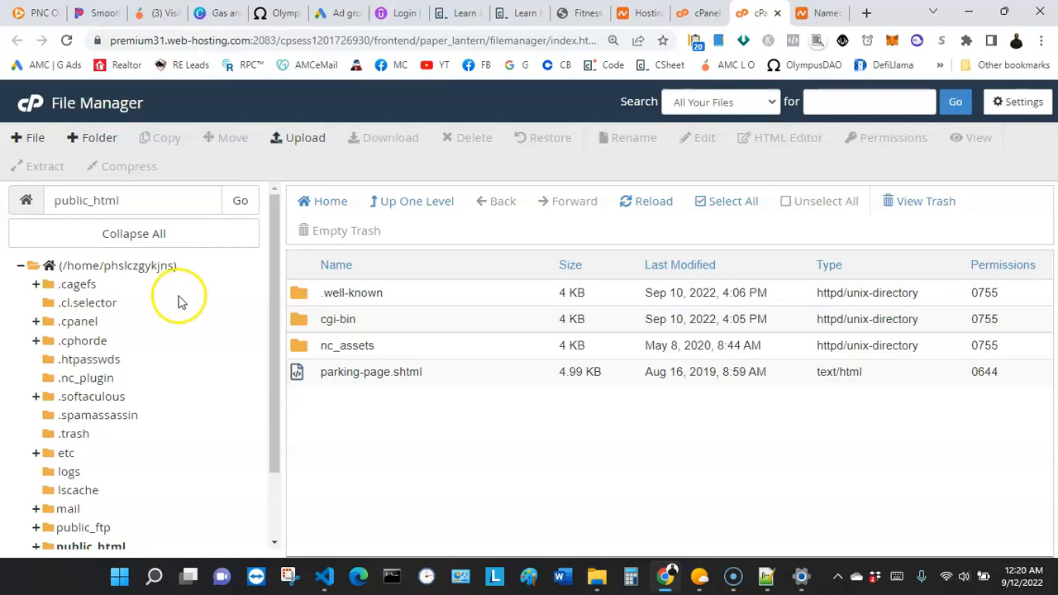
Expand the public_html folder in the directory tree to show its subfolders
{"action": "scroll", "coordinate": [181, 301], "scroll_direction": "down", "scroll_amount": 2}
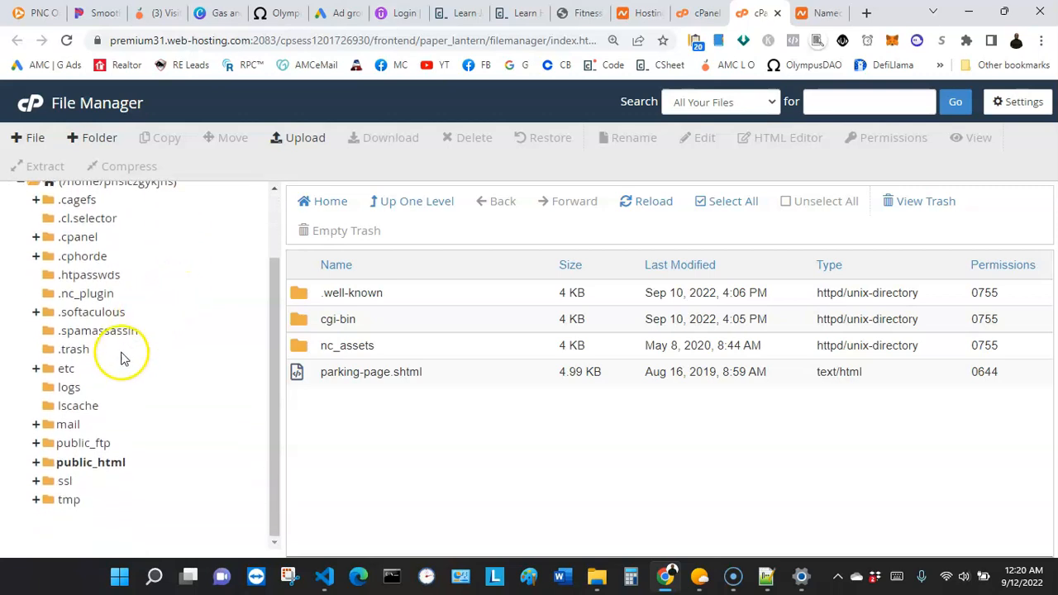
{"action": "left_click", "coordinate": [79, 463]}
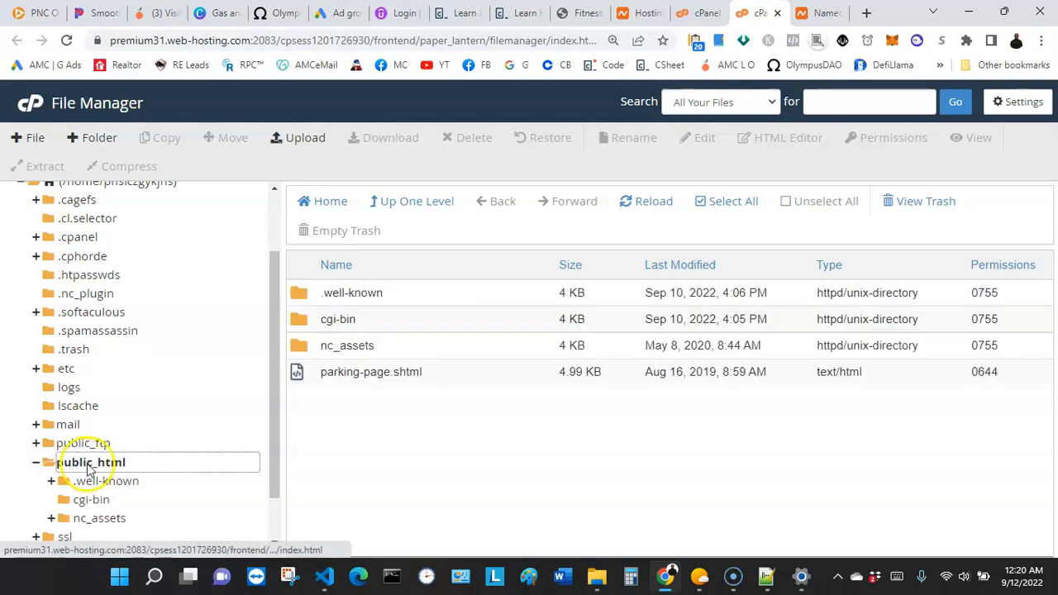
{"action": "scroll", "coordinate": [190, 457], "scroll_direction": "down", "scroll_amount": 2}
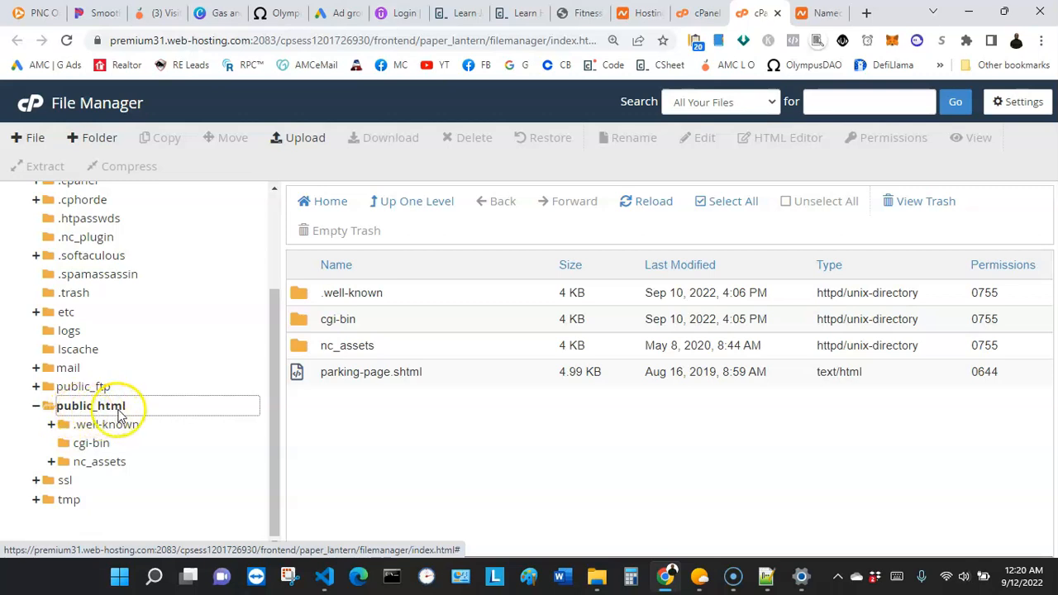
{"action": "left_click", "coordinate": [359, 434]}
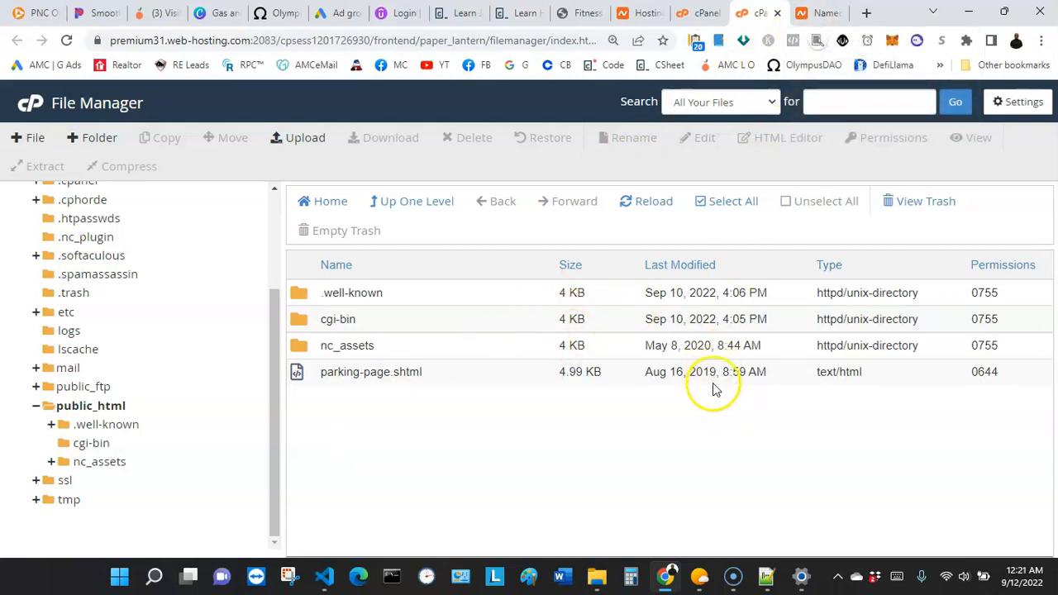
Check the default directory, document root and hidden-file options in the File Manager preferences, and close them without saving
{"action": "left_click", "coordinate": [1002, 112]}
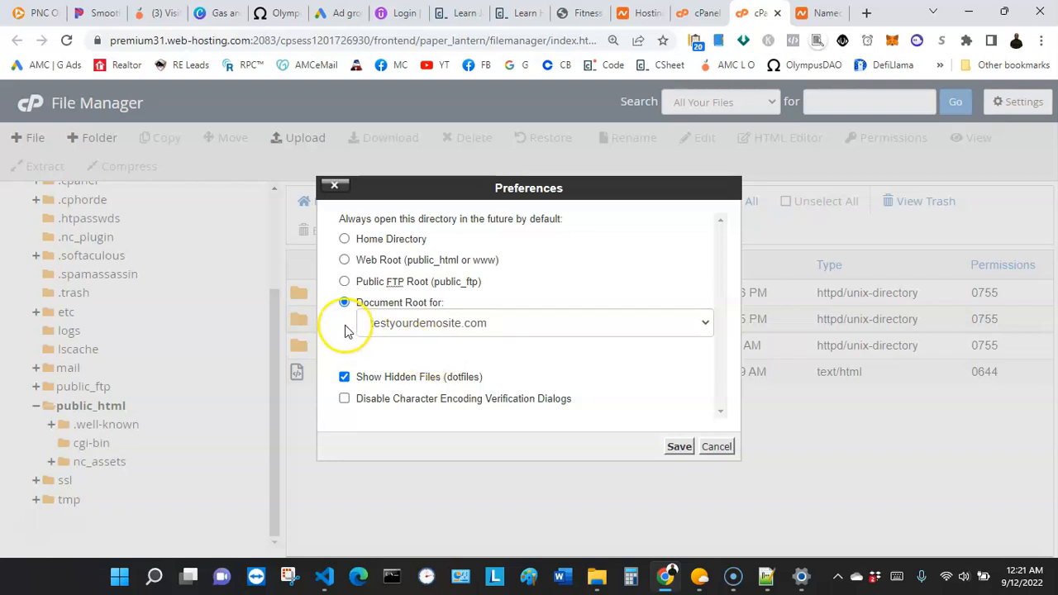
{"action": "left_click", "coordinate": [406, 321]}
{"action": "left_click", "coordinate": [518, 308]}
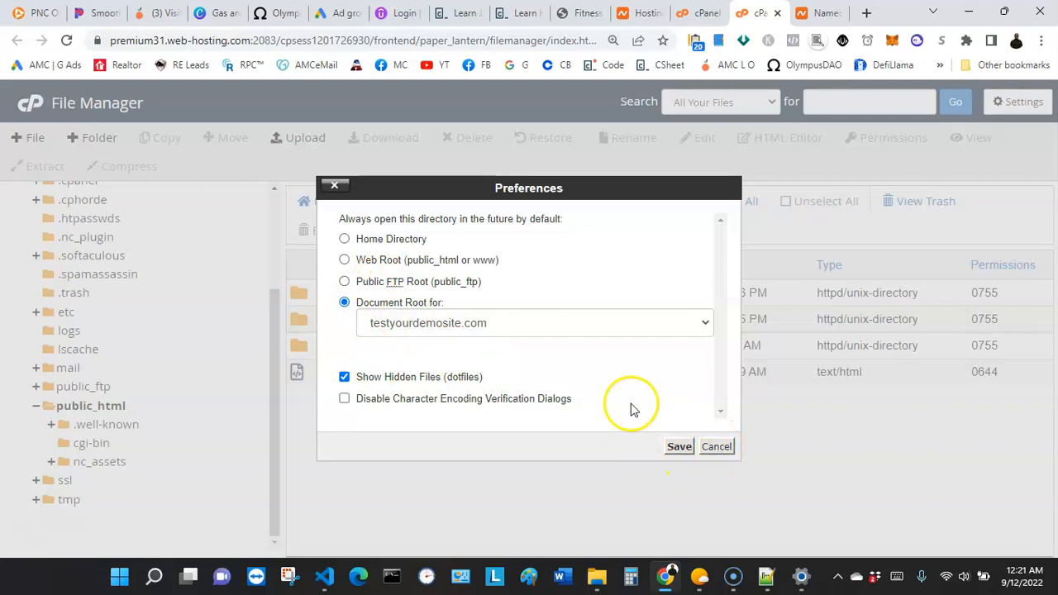
{"action": "left_click", "coordinate": [337, 193]}
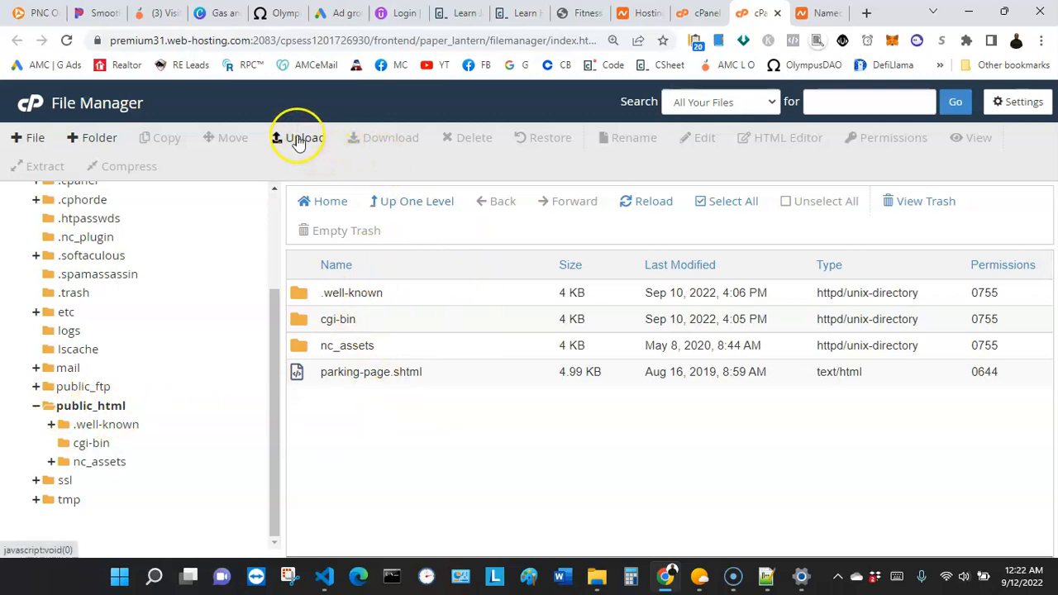
Switch to File Explorer and delete the old Fitness Club CA Responsive Project Grid Break 1 zip from the HTML+CSS Projects folder
{"action": "left_click", "coordinate": [595, 580]}
{"action": "left_click", "coordinate": [596, 583]}
{"action": "left_click", "coordinate": [596, 580]}
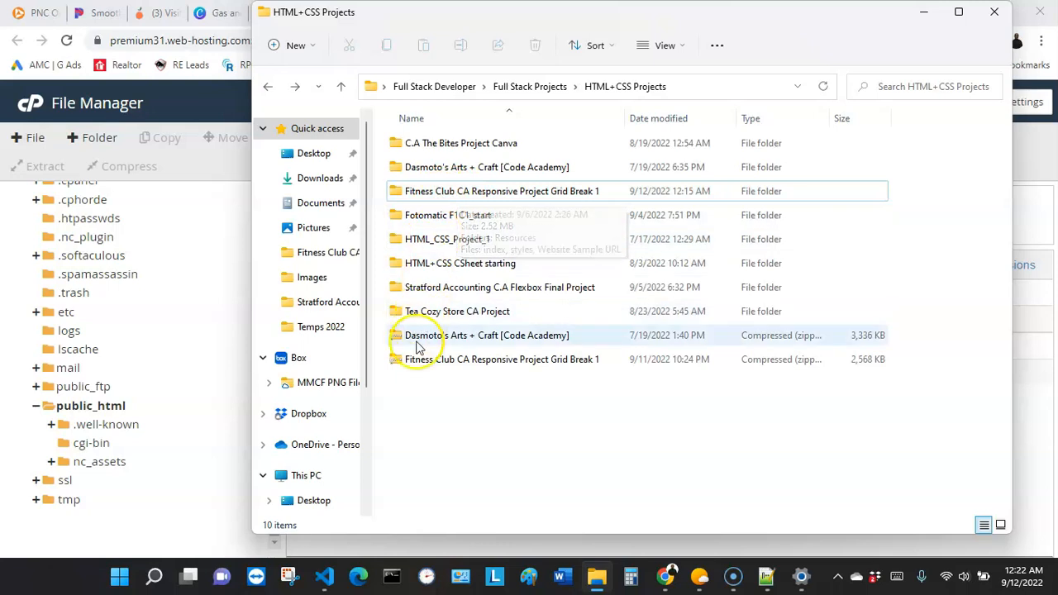
{"action": "left_click", "coordinate": [442, 196]}
{"action": "right_click", "coordinate": [444, 200]}
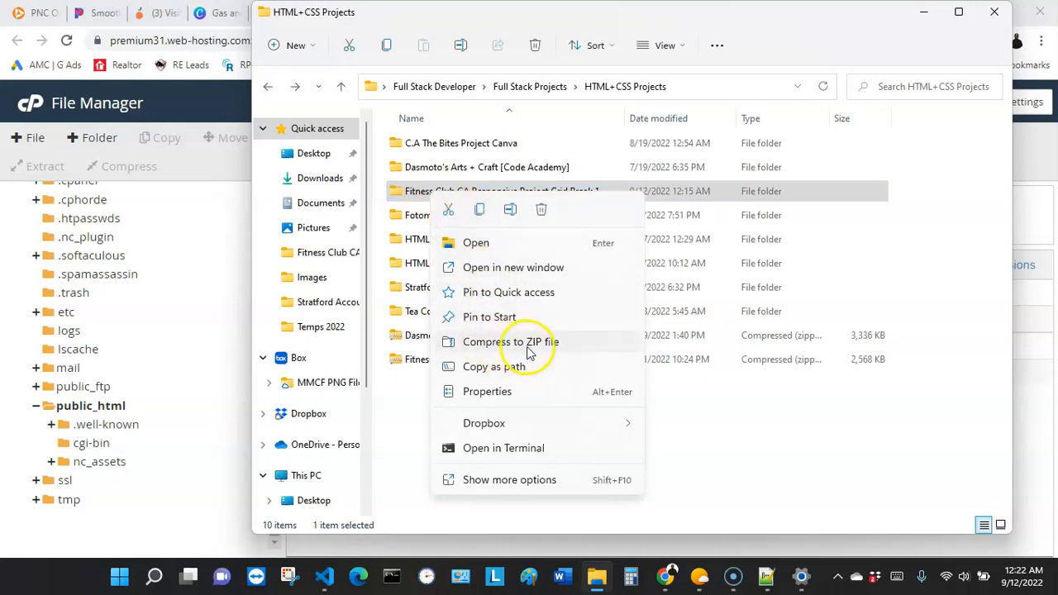
{"action": "left_click", "coordinate": [396, 385]}
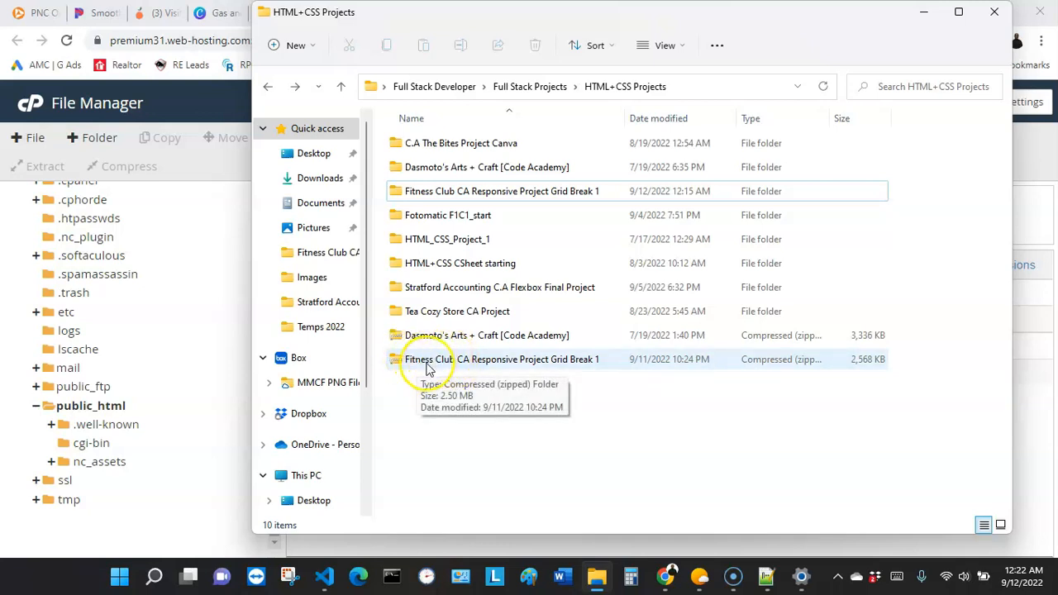
{"action": "left_click", "coordinate": [428, 364]}
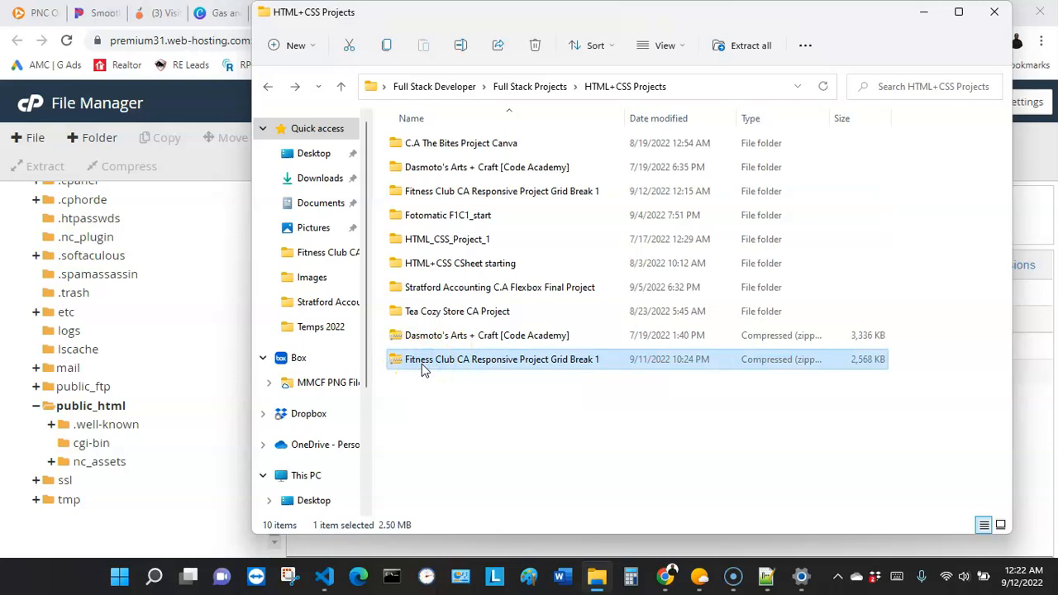
{"action": "key", "text": "Delete"}
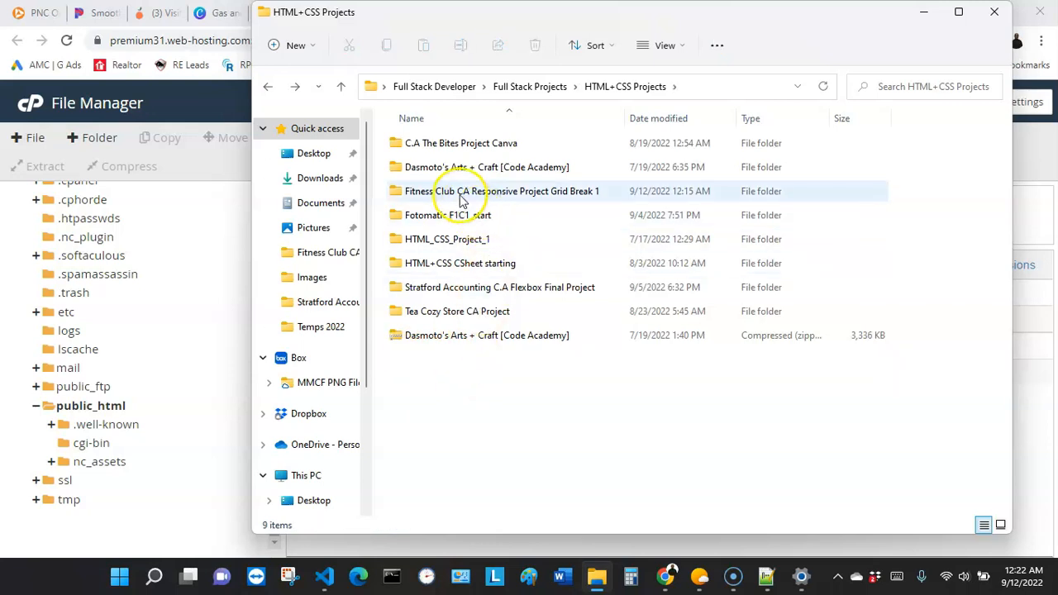
Compress the Fitness Club CA Responsive Project Grid Break 1 folder to a ZIP file, and close File Explorer
{"action": "right_click", "coordinate": [460, 195]}
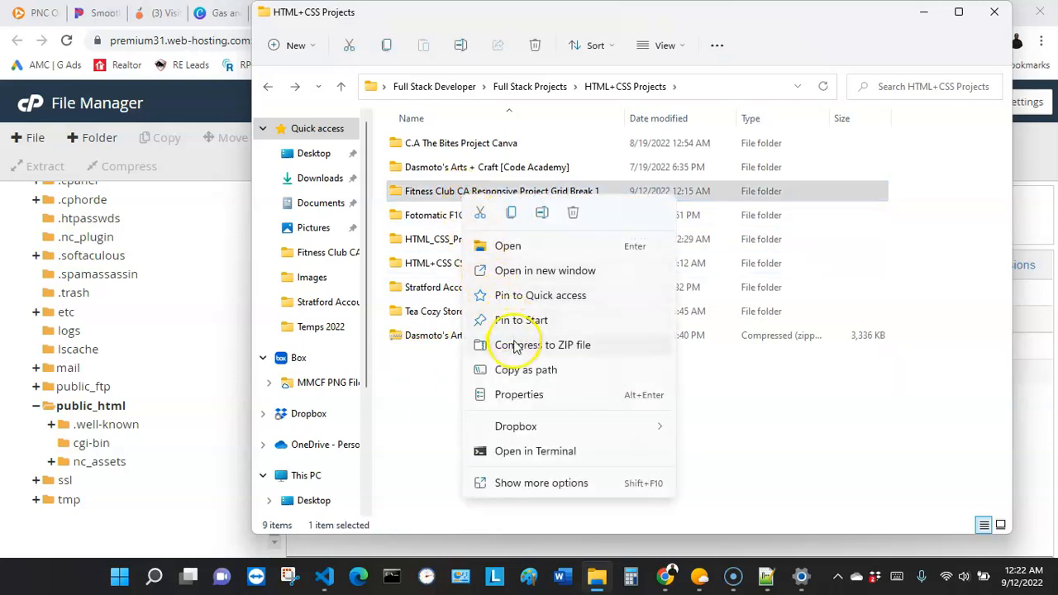
{"action": "left_click", "coordinate": [517, 348]}
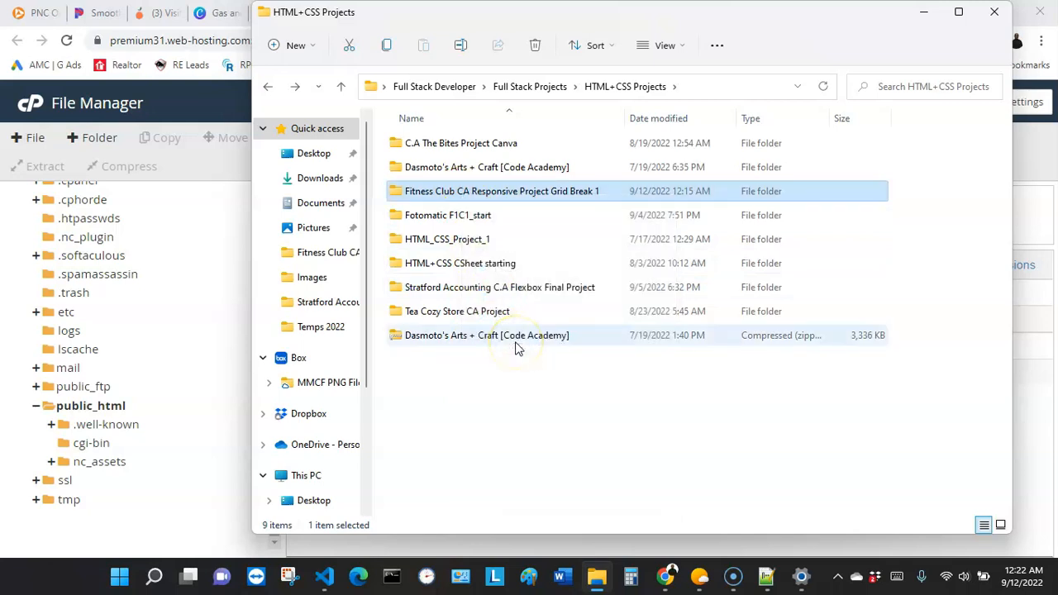
{"action": "left_click", "coordinate": [452, 399]}
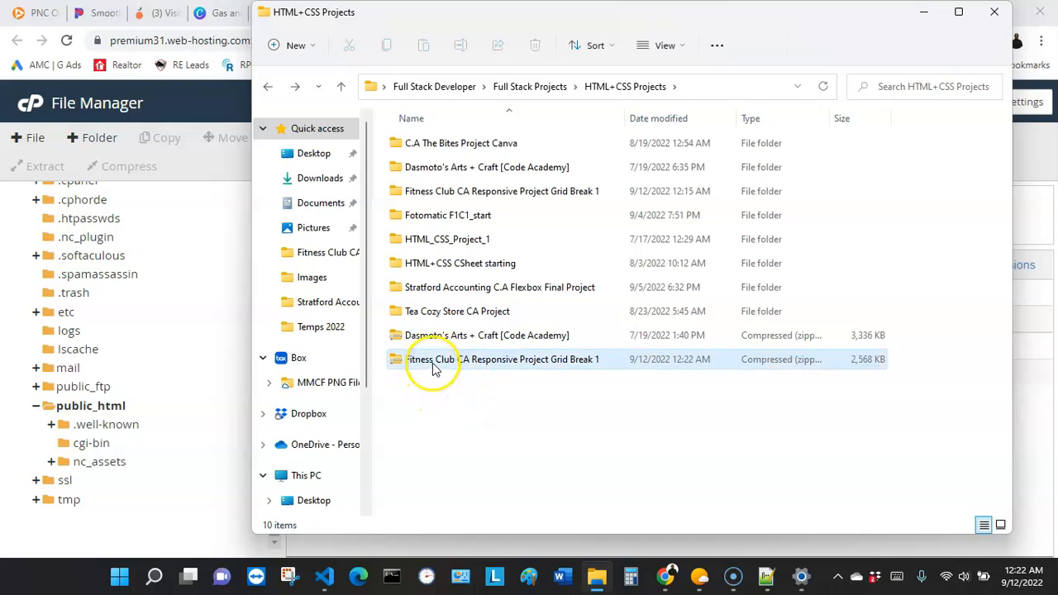
{"action": "left_click", "coordinate": [432, 360]}
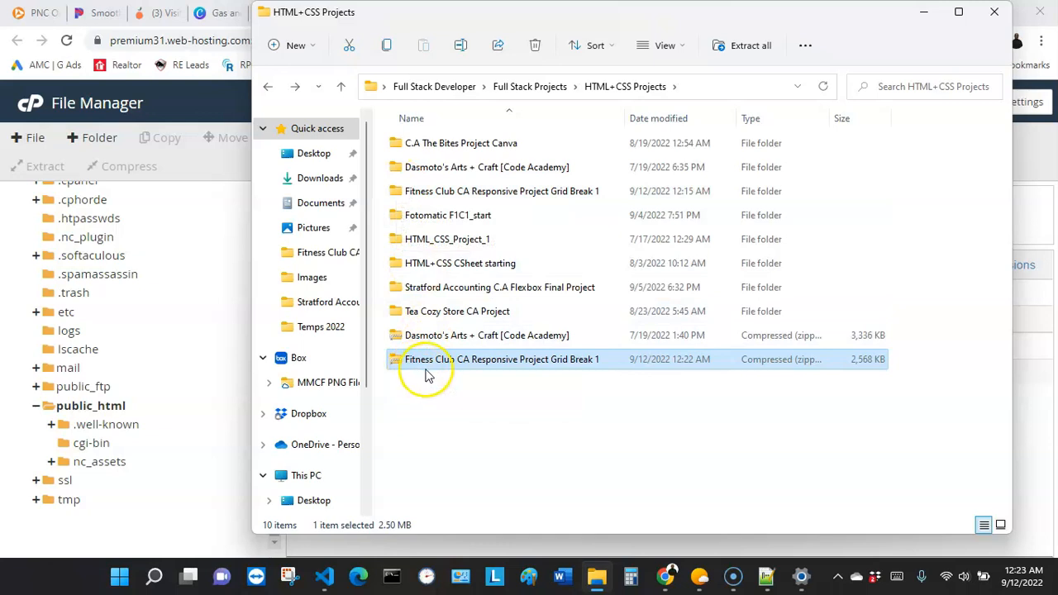
{"action": "left_click", "coordinate": [474, 364]}
{"action": "left_click", "coordinate": [471, 412]}
{"action": "left_click", "coordinate": [996, 23]}
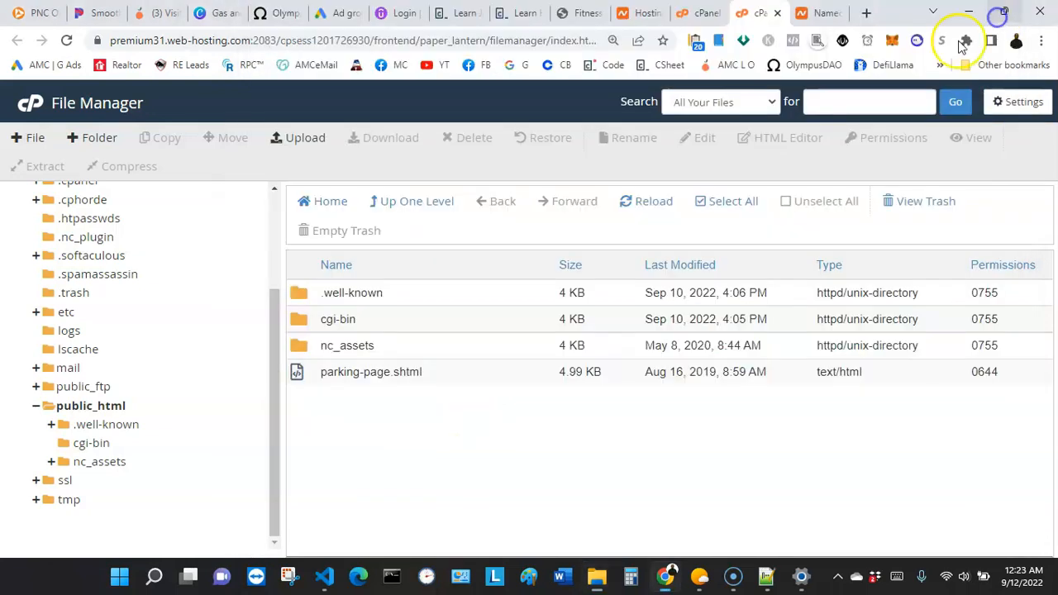
Upload Fitness Club CA Responsive Project Grid Break 1.zip to public_html and return to its file listing
{"action": "left_click", "coordinate": [322, 144]}
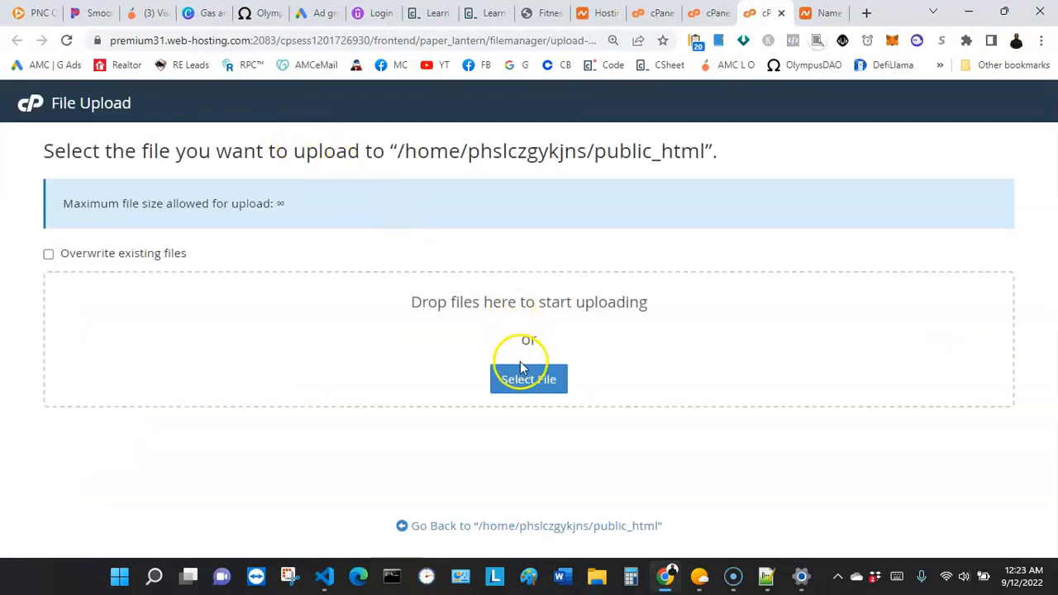
{"action": "left_click", "coordinate": [514, 385]}
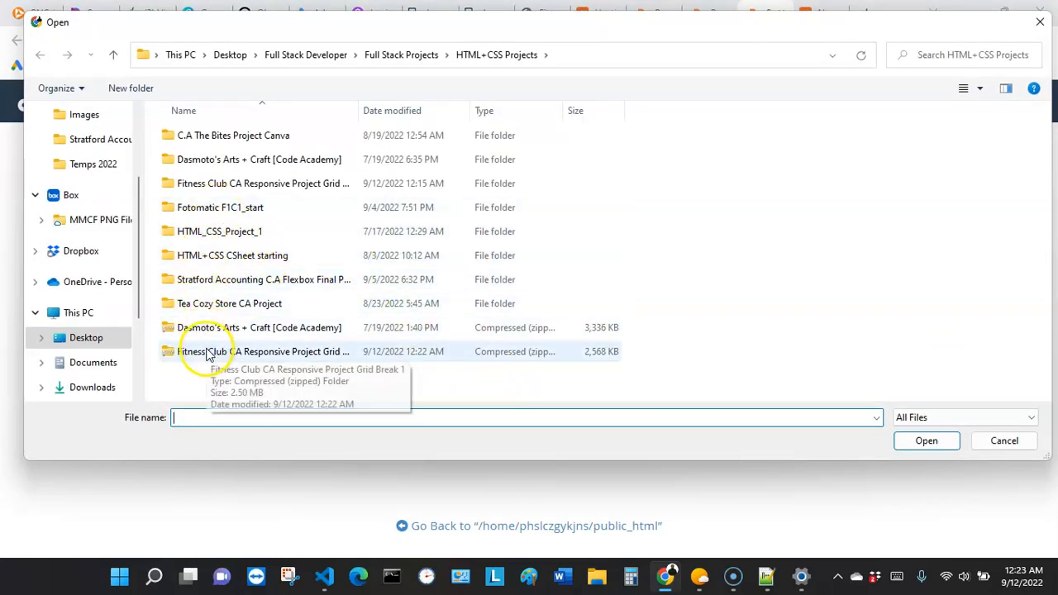
{"action": "left_click", "coordinate": [207, 353]}
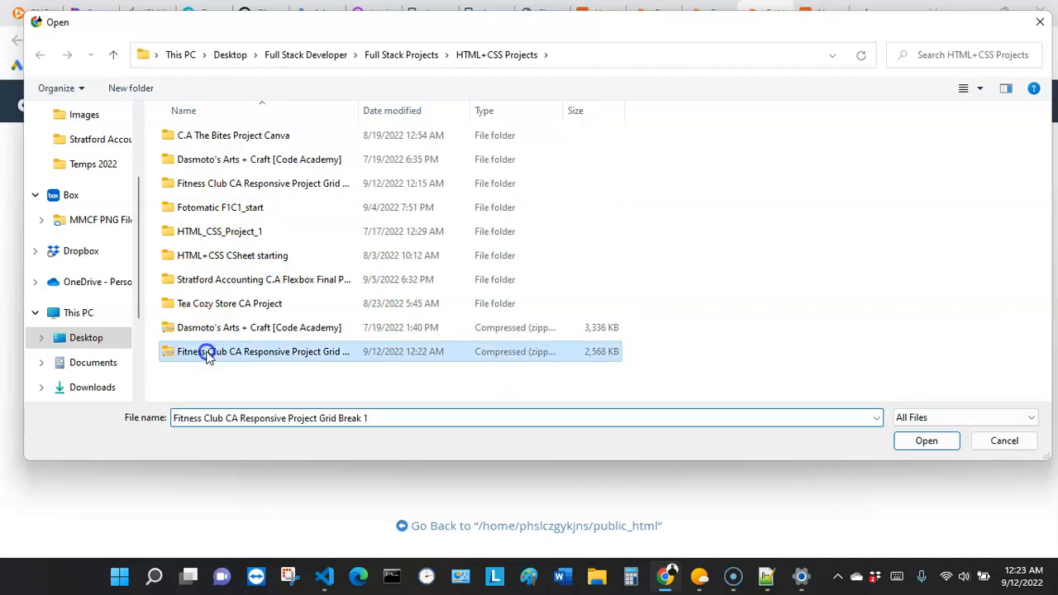
{"action": "left_click", "coordinate": [917, 439]}
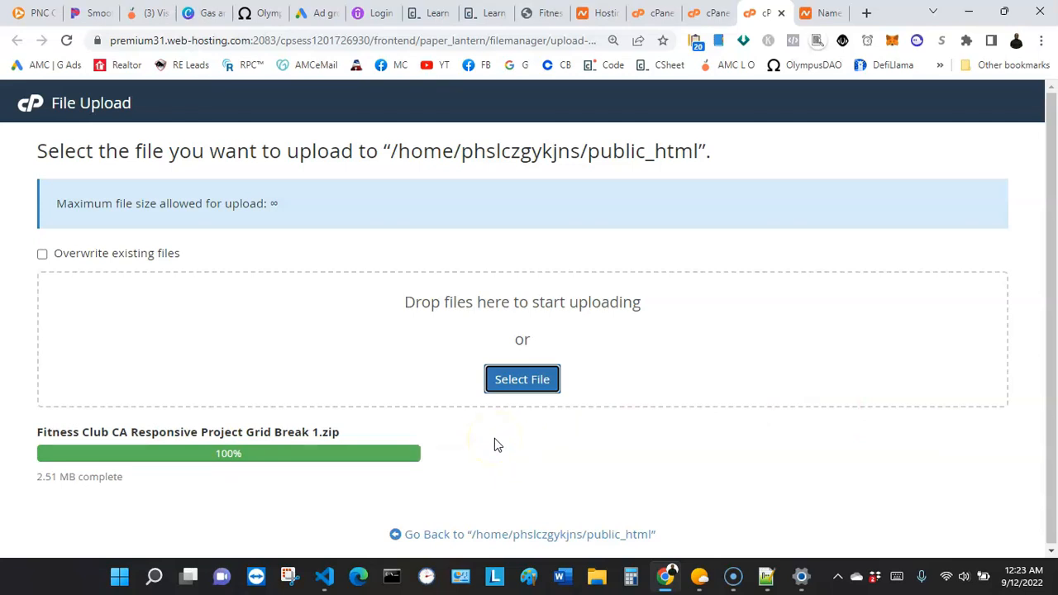
{"action": "left_click", "coordinate": [475, 537]}
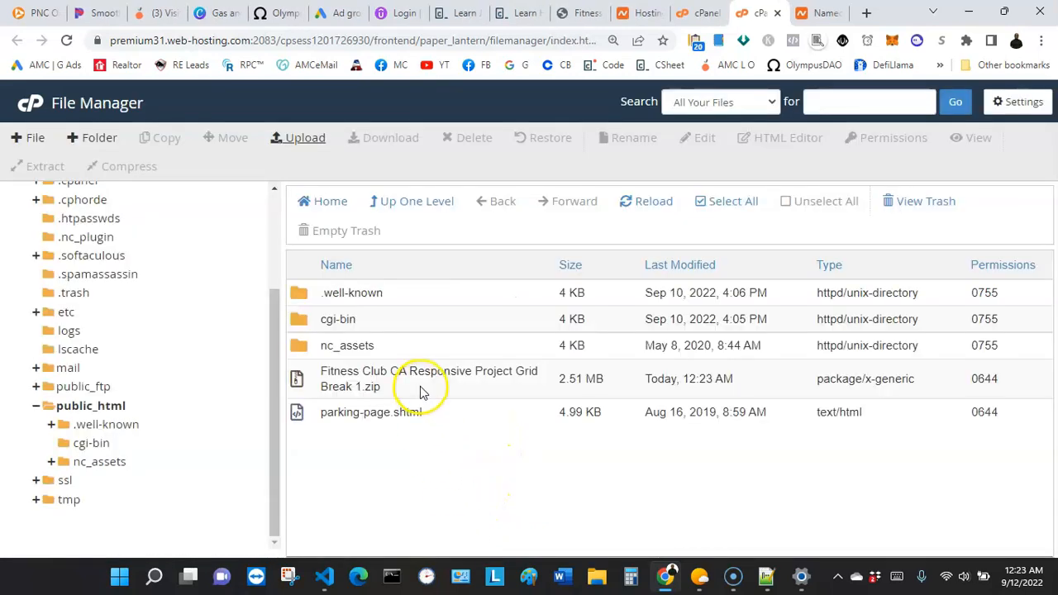
Reload the testyourdemosite.com page to check the live site, and return to File Manager
{"action": "left_click", "coordinate": [806, 15]}
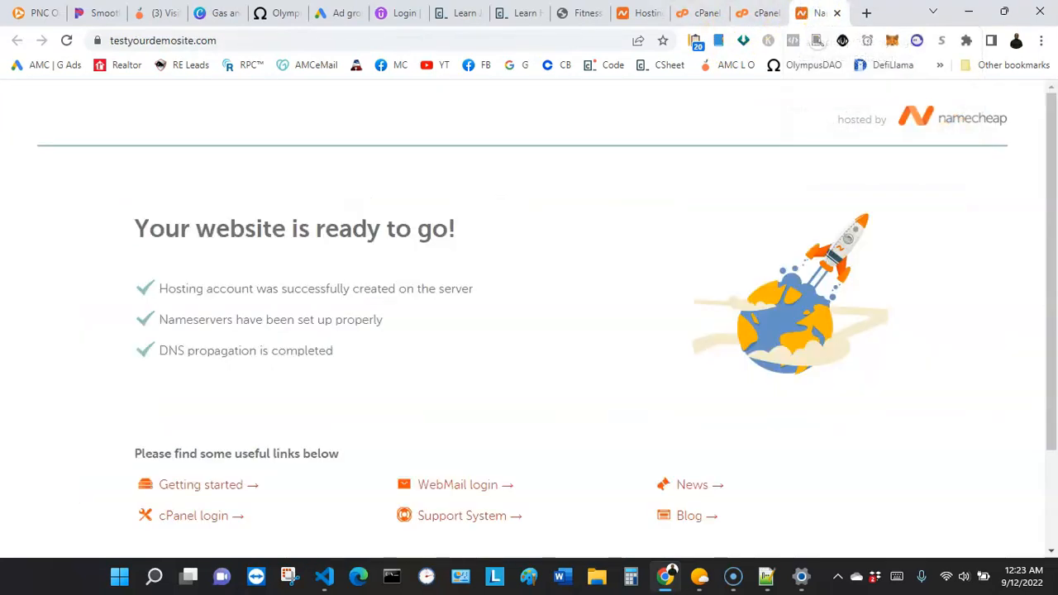
{"action": "left_click", "coordinate": [68, 46]}
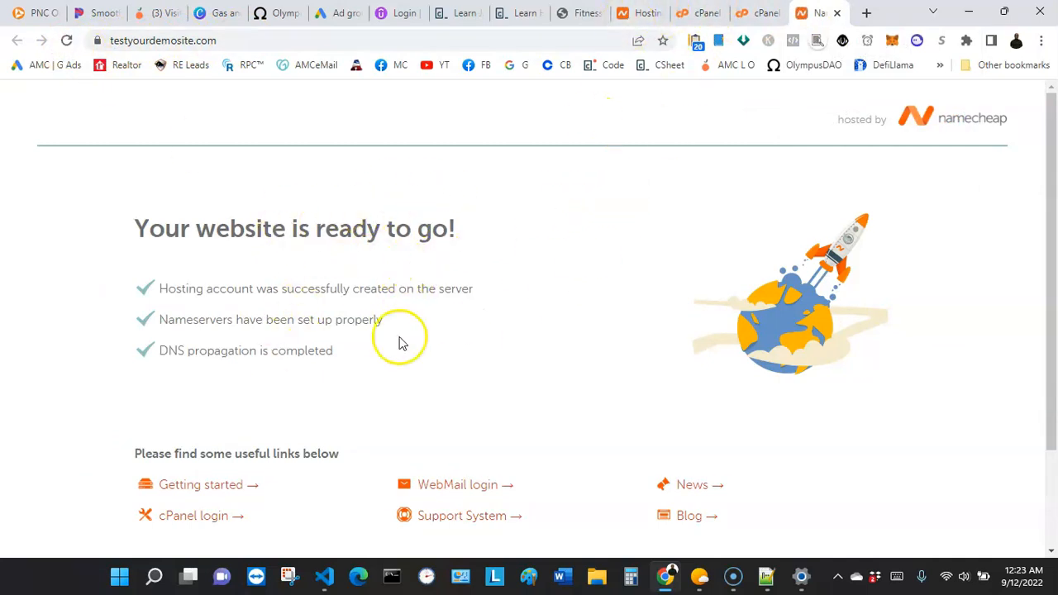
{"action": "left_click", "coordinate": [752, 12]}
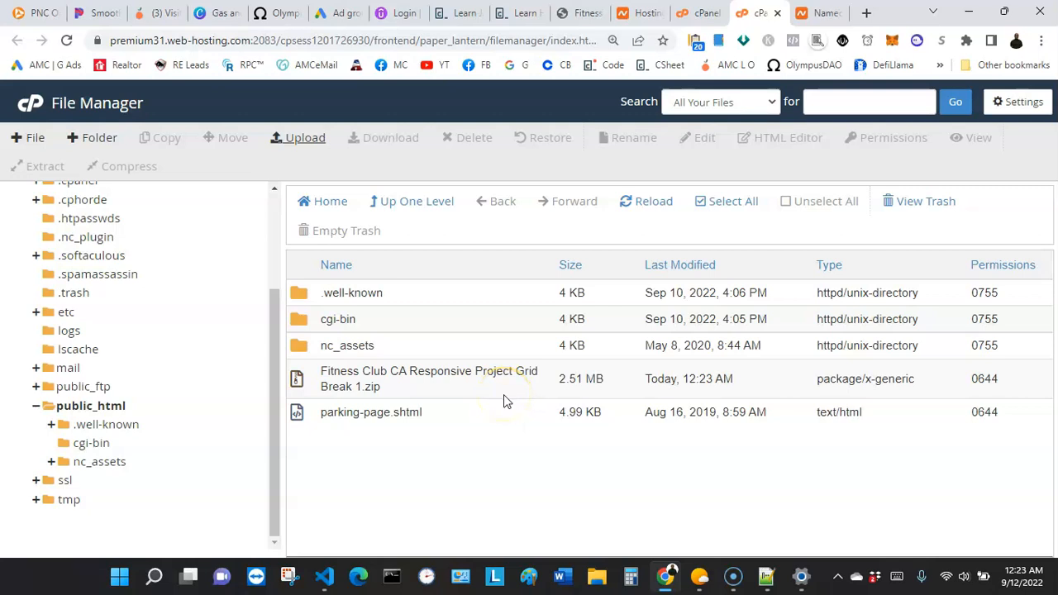
Extract Fitness Club CA Responsive Project Grid Break 1.zip into /public_html and close the extraction results
{"action": "left_click", "coordinate": [438, 447]}
{"action": "left_click", "coordinate": [422, 374]}
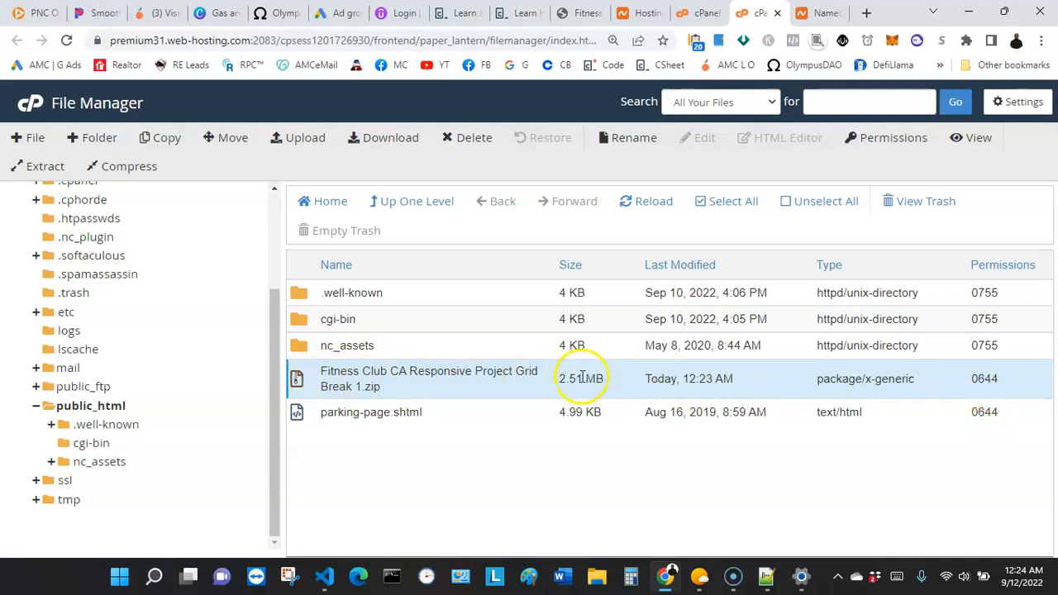
{"action": "left_click", "coordinate": [413, 384]}
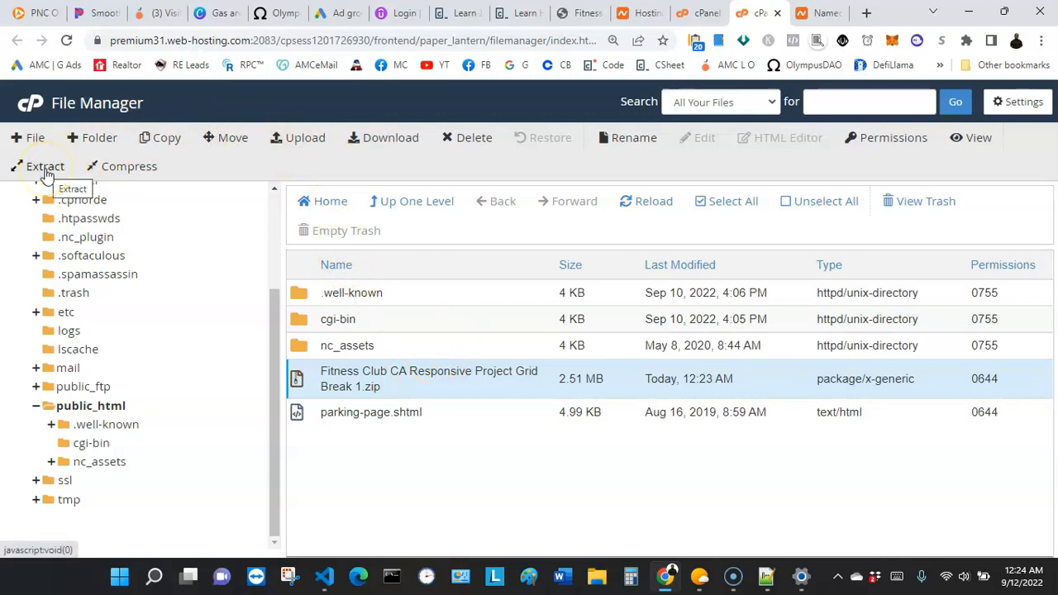
{"action": "left_click", "coordinate": [312, 388]}
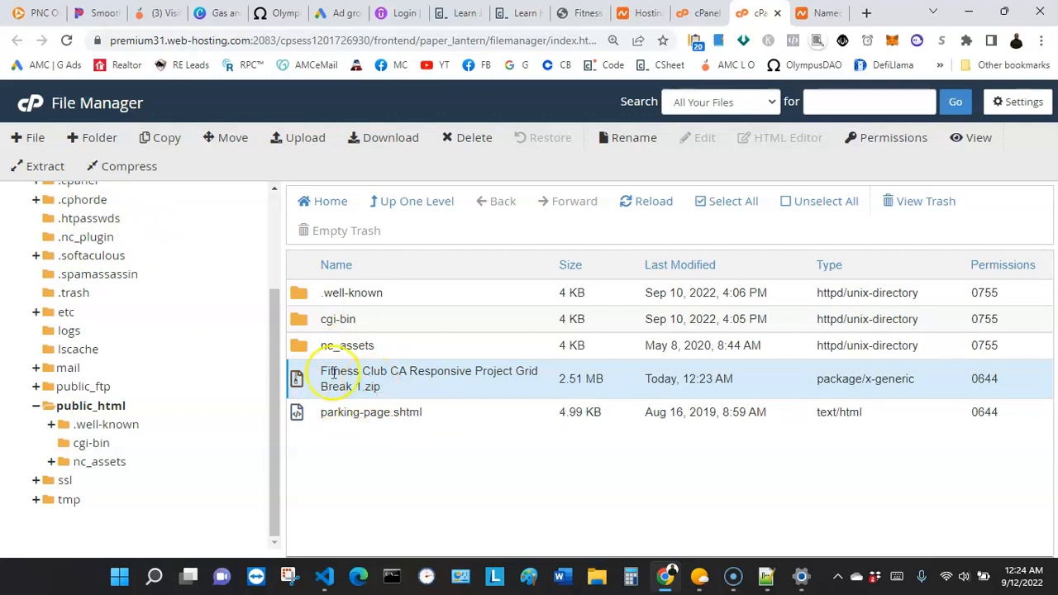
{"action": "left_click", "coordinate": [41, 167]}
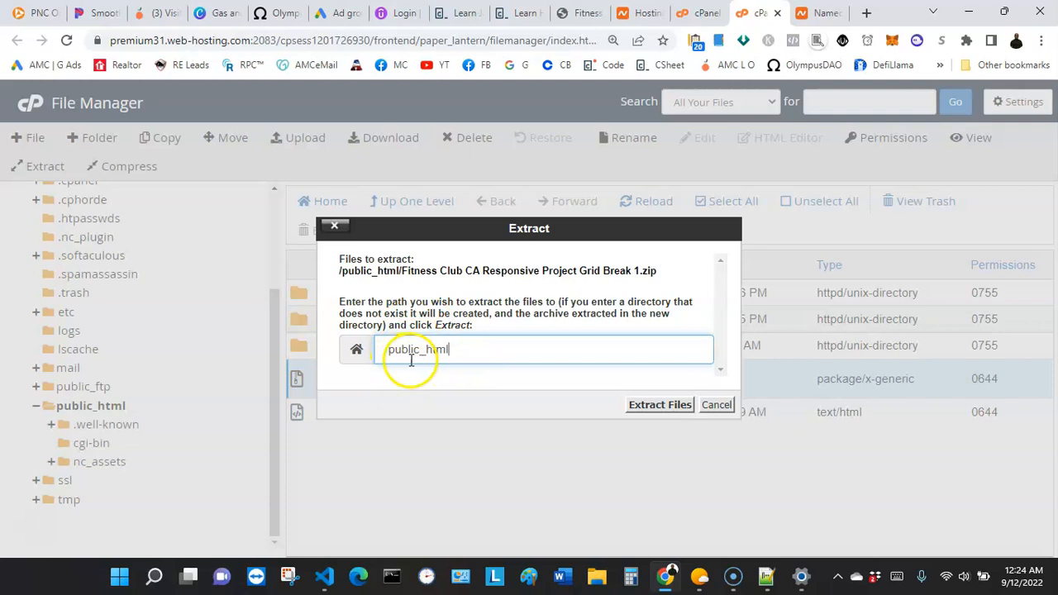
{"action": "left_click", "coordinate": [657, 405]}
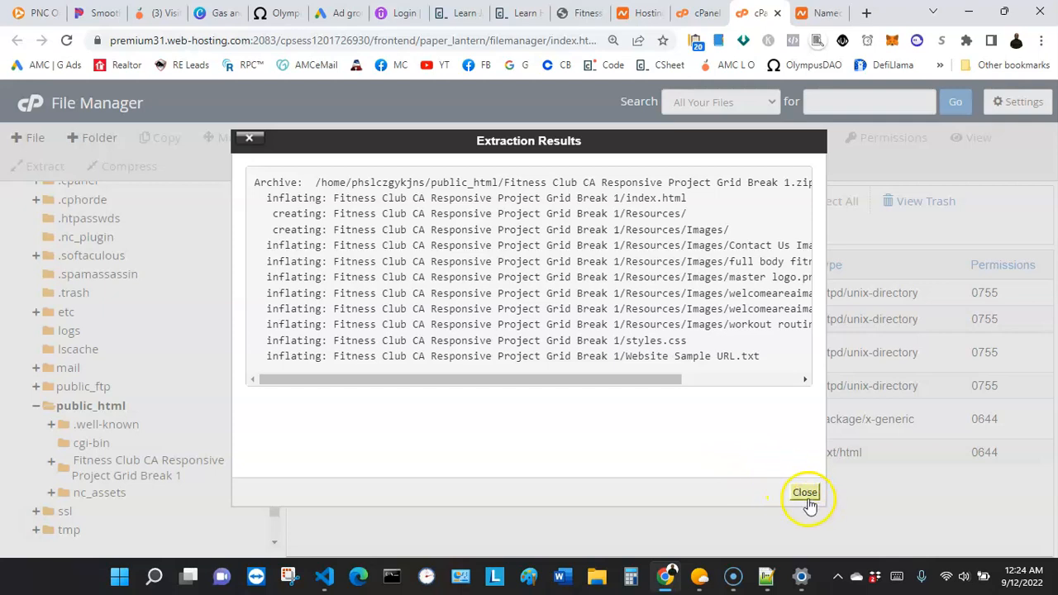
{"action": "left_click_drag", "start_coordinate": [609, 379], "coordinate": [587, 391]}
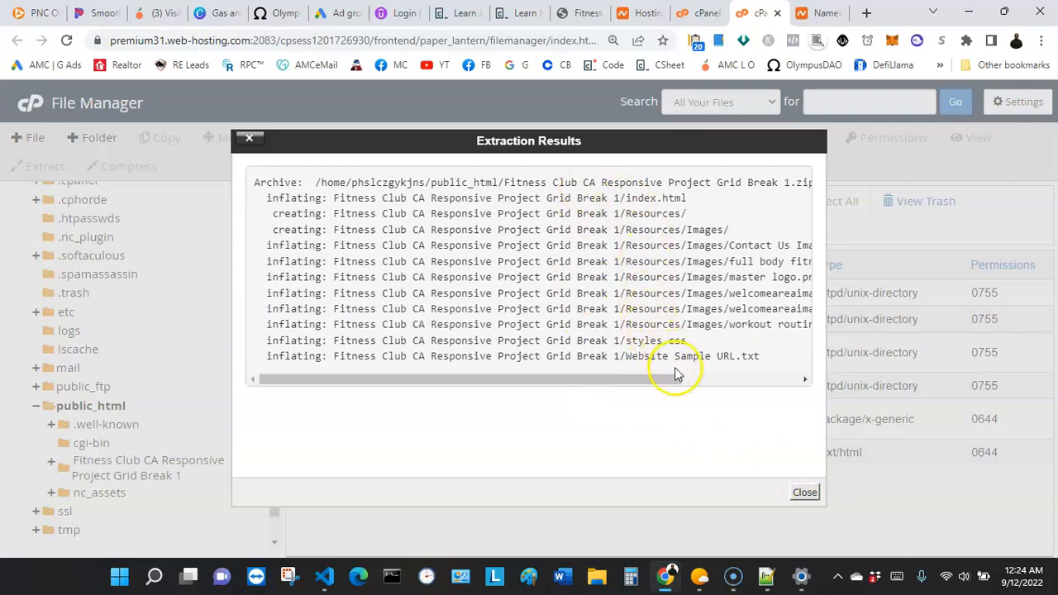
{"action": "left_click", "coordinate": [803, 493]}
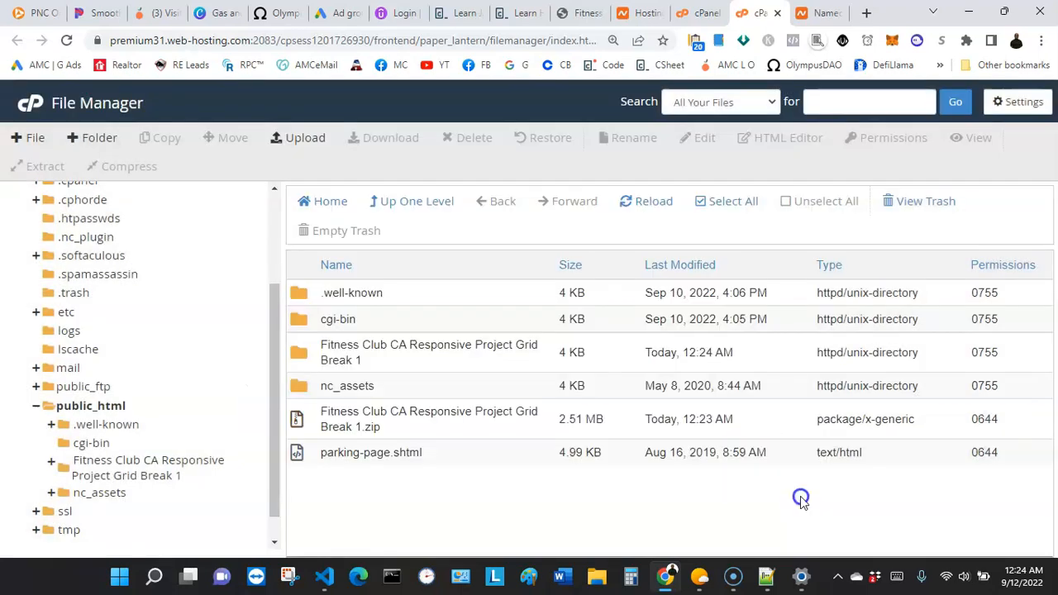
Open the extracted Fitness Club CA Responsive Project Grid Break 1 folder to view its contents, leaving its name as is
{"action": "left_click", "coordinate": [346, 354]}
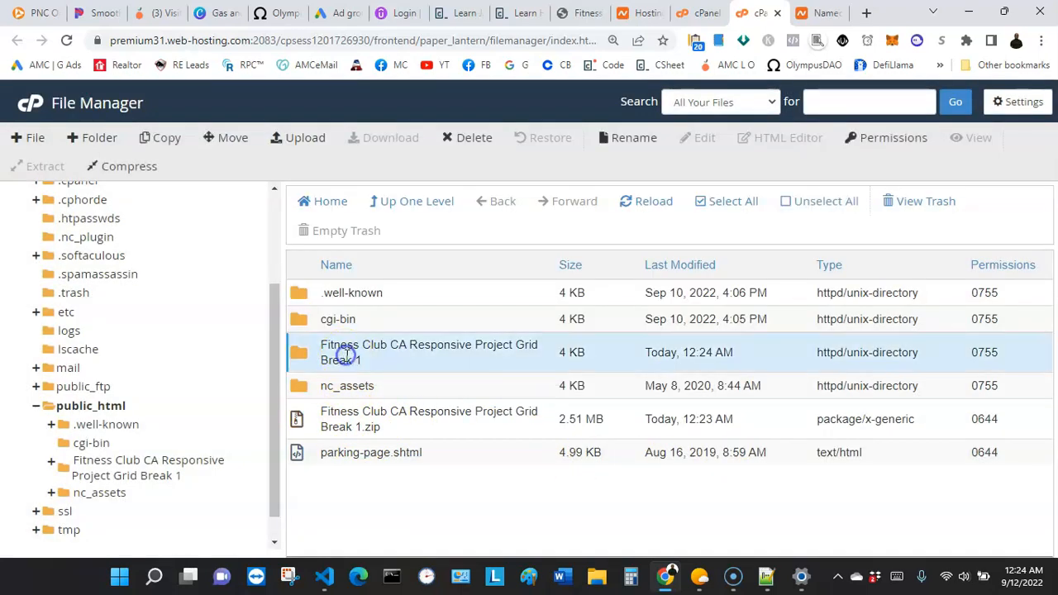
{"action": "left_click", "coordinate": [335, 426]}
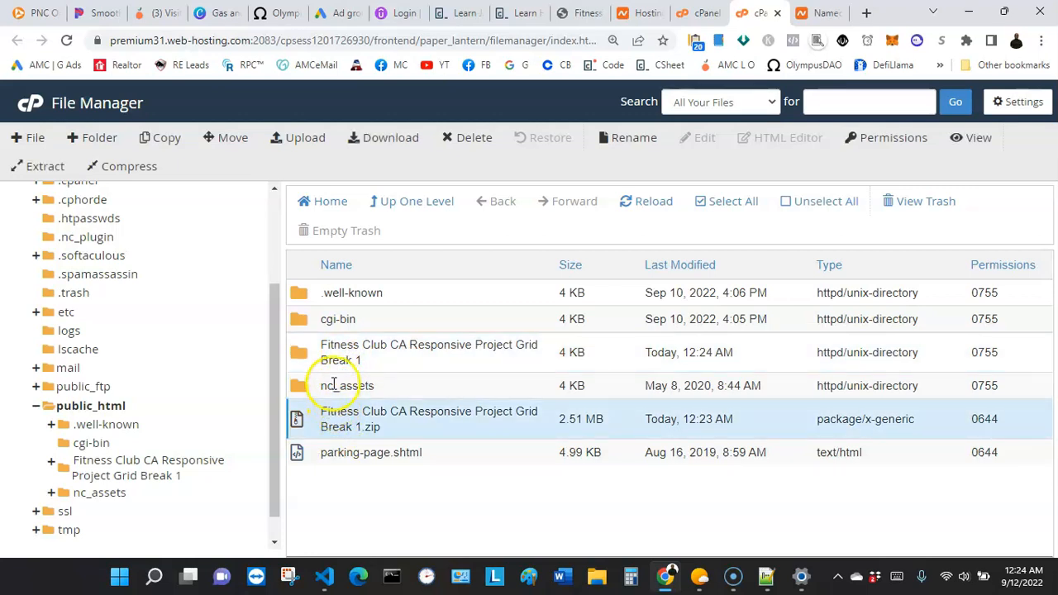
{"action": "left_click", "coordinate": [338, 349]}
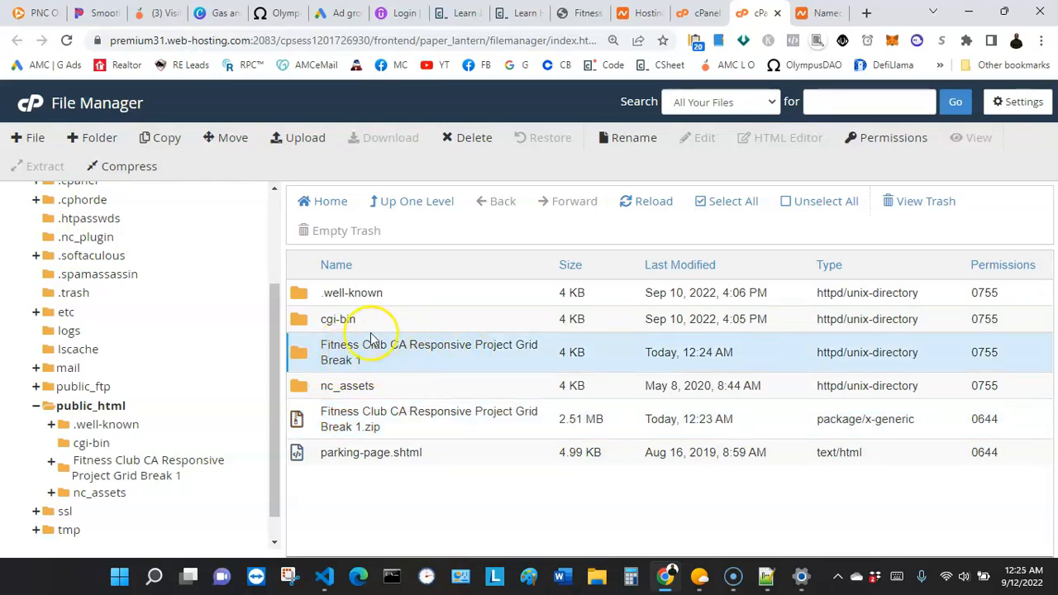
{"action": "double_click", "coordinate": [336, 350]}
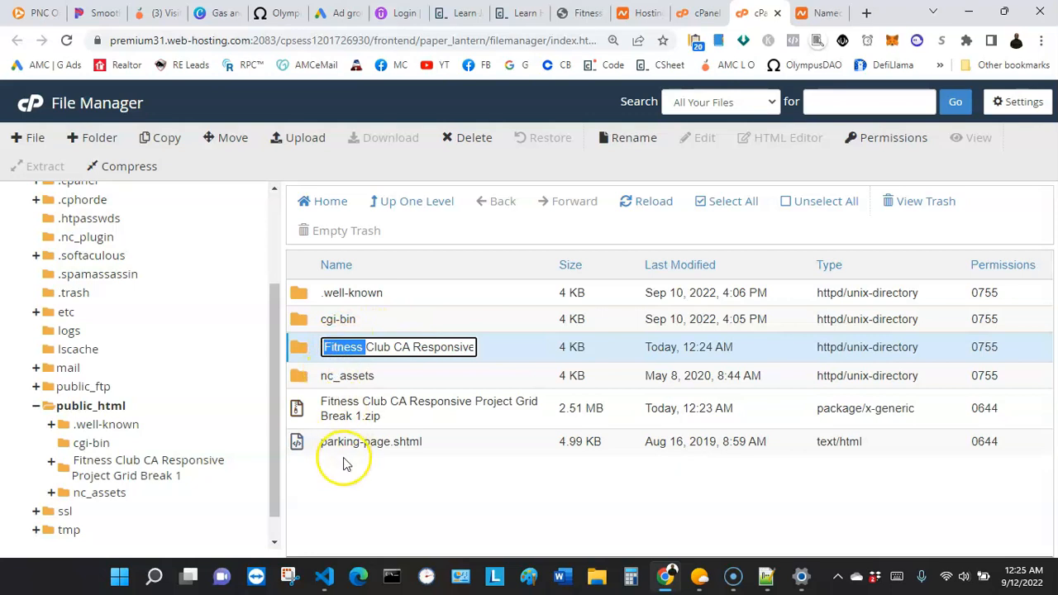
{"action": "left_click", "coordinate": [338, 481]}
{"action": "double_click", "coordinate": [334, 354]}
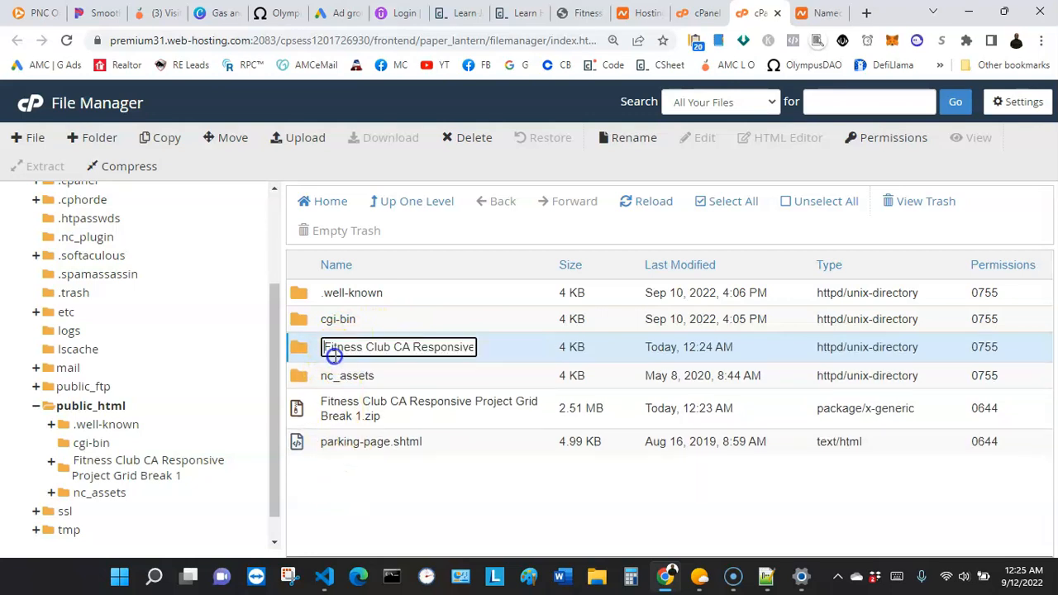
{"action": "left_click", "coordinate": [334, 482]}
{"action": "double_click", "coordinate": [300, 361]}
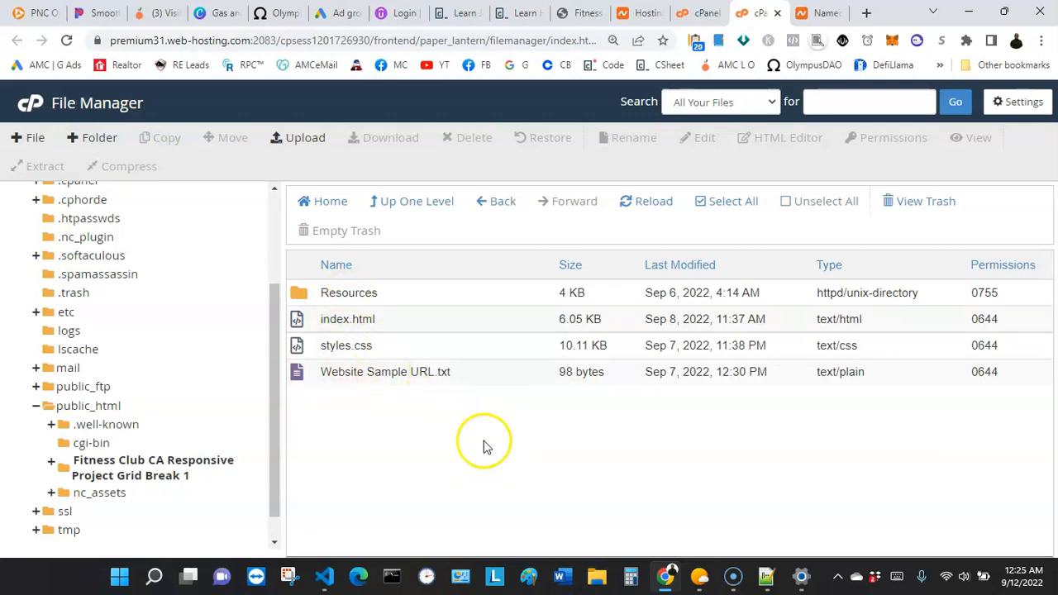
Switch to File Explorer to check the local Fitness Club project folder's contents, and return to File Manager's public_html listing
{"action": "left_click", "coordinate": [598, 575]}
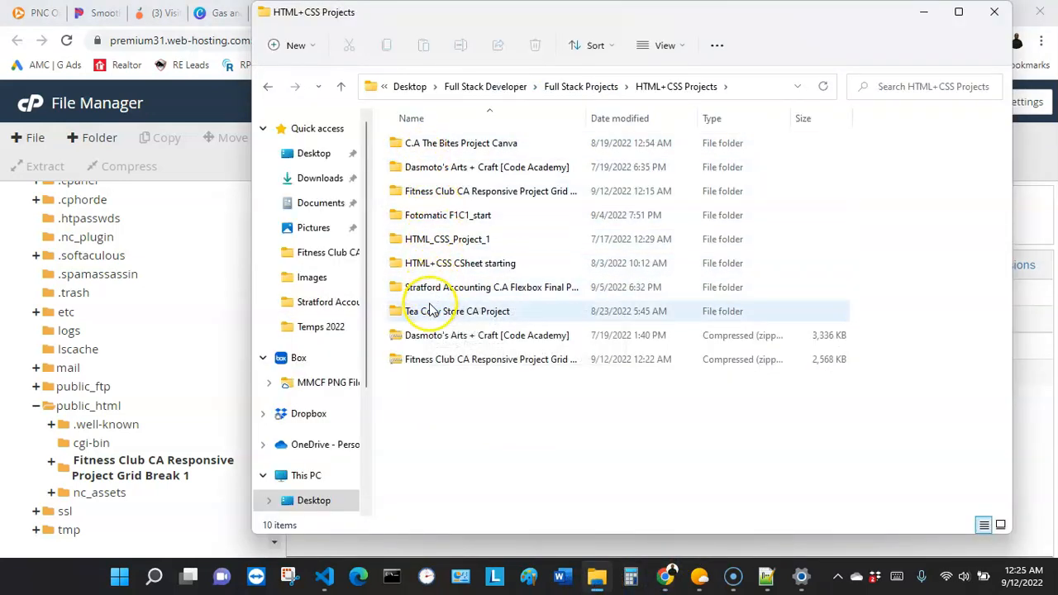
{"action": "left_click", "coordinate": [426, 357]}
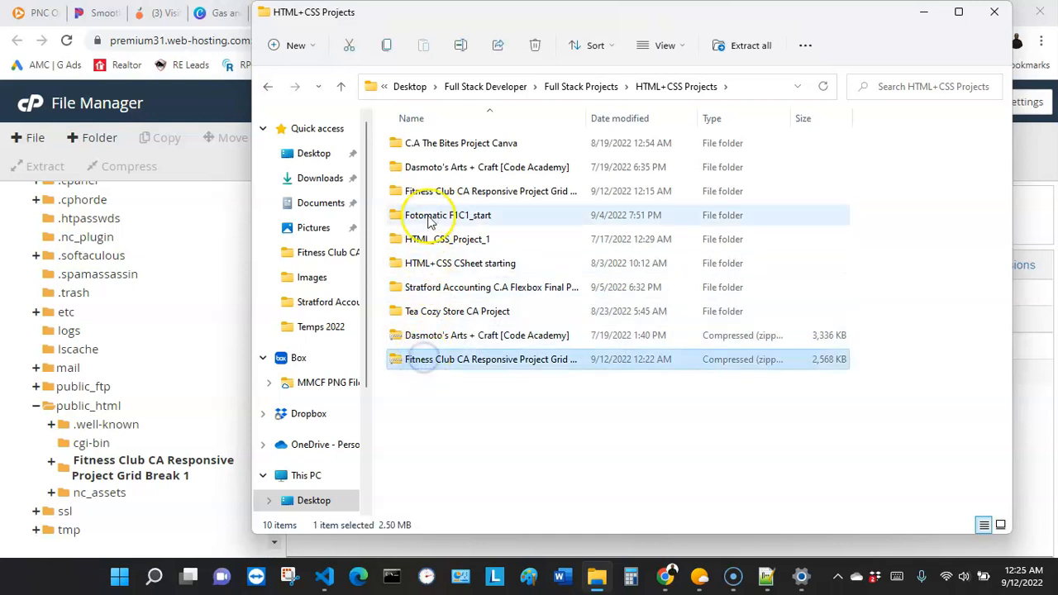
{"action": "double_click", "coordinate": [431, 195]}
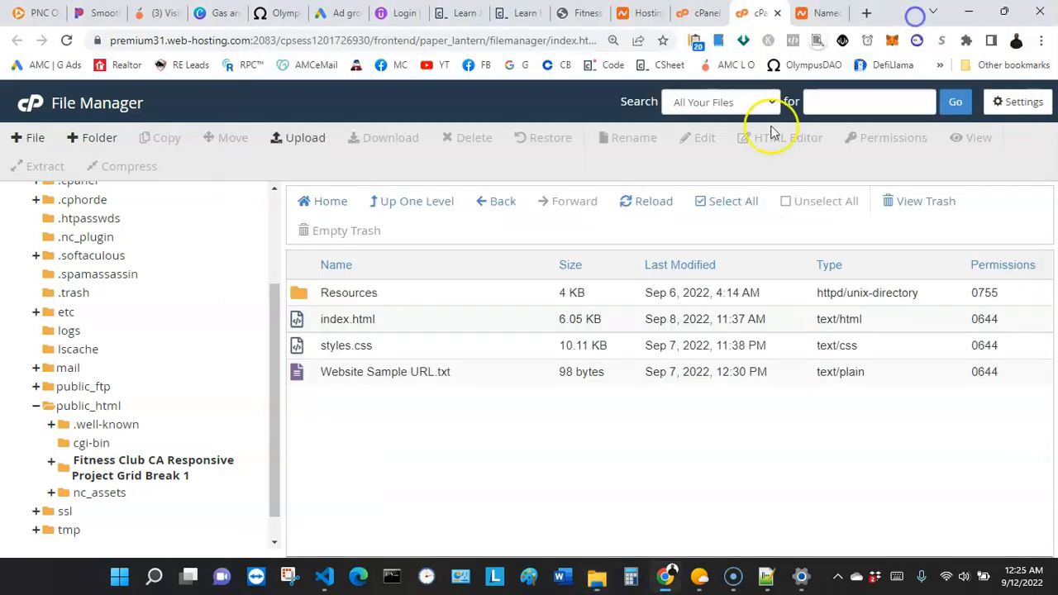
{"action": "left_click", "coordinate": [923, 13]}
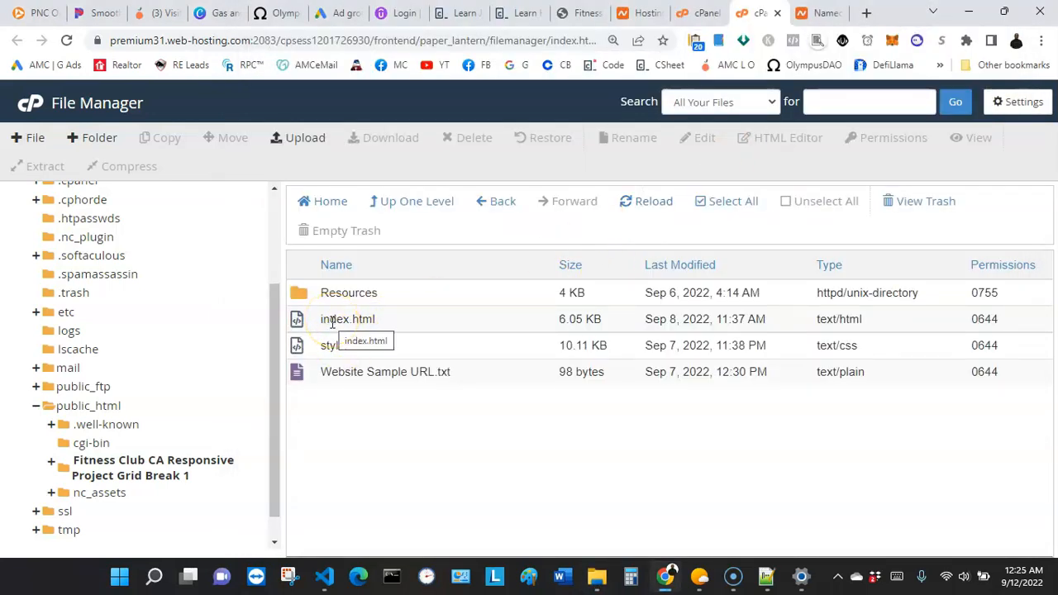
{"action": "left_click", "coordinate": [75, 406]}
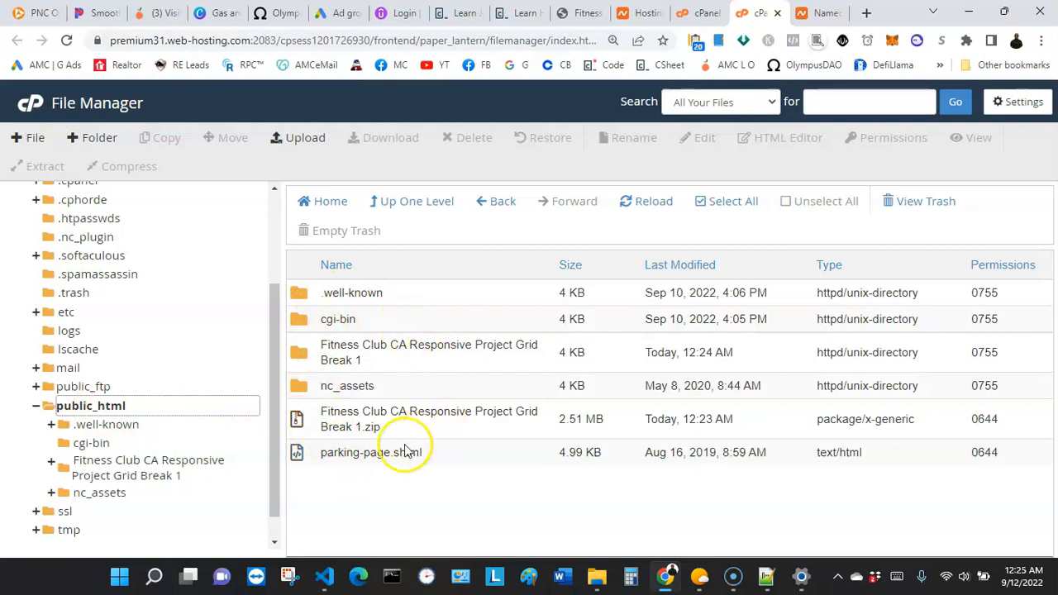
{"action": "left_click", "coordinate": [335, 480]}
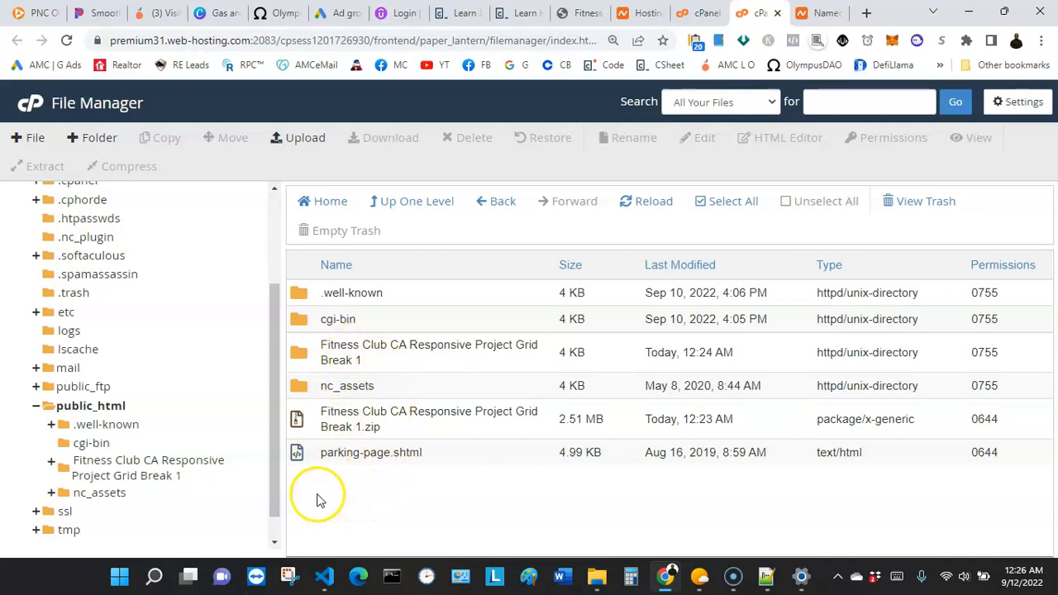
Move the Resources folder, index.html and styles.css from the extracted Fitness Club folder to /public_html/, and open the public_html listing
{"action": "double_click", "coordinate": [300, 355]}
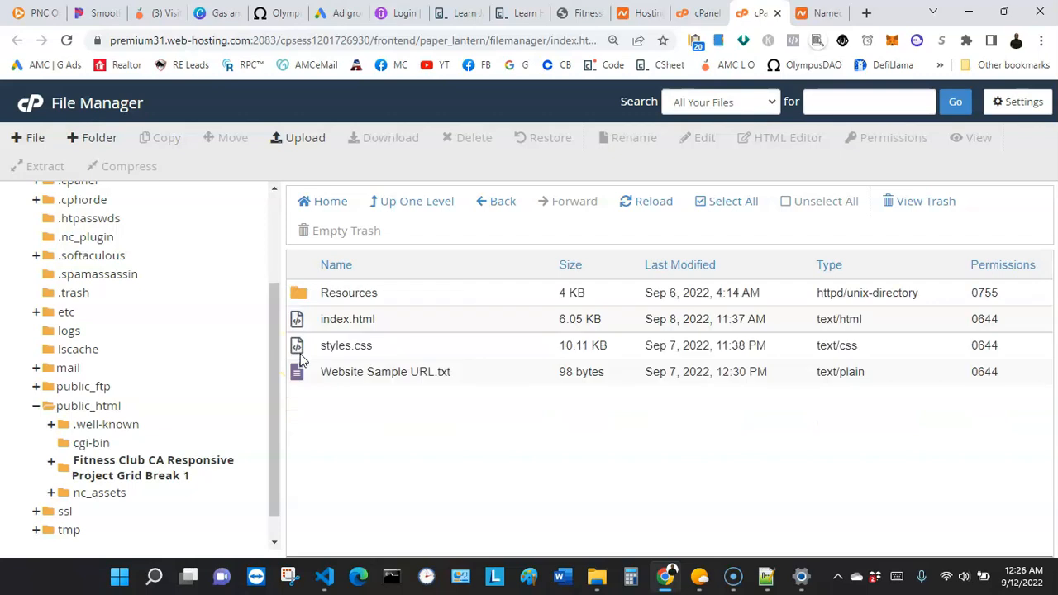
{"action": "left_click", "coordinate": [302, 294]}
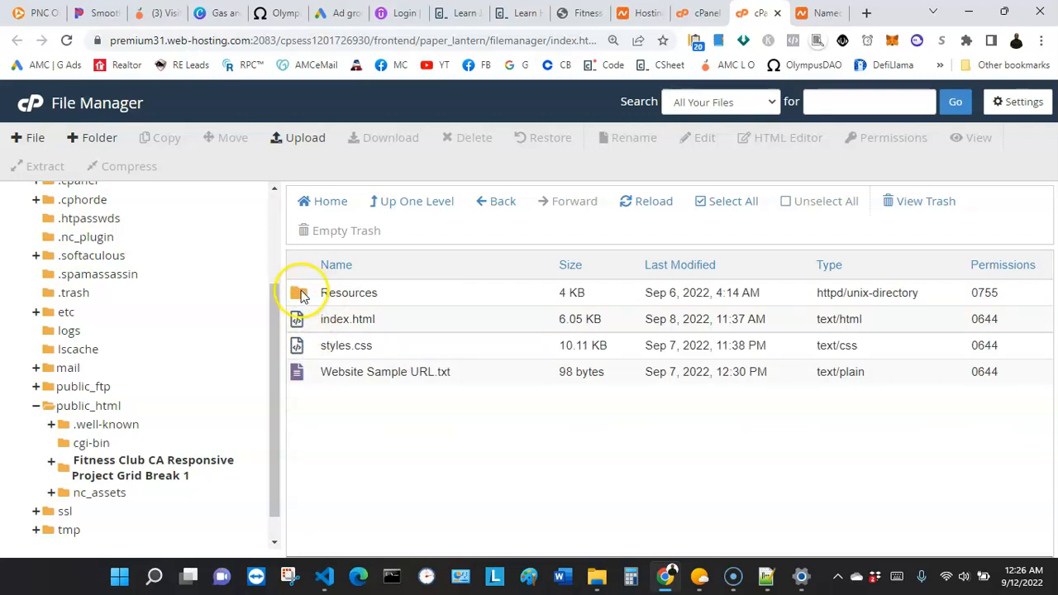
{"action": "left_click", "coordinate": [297, 296]}
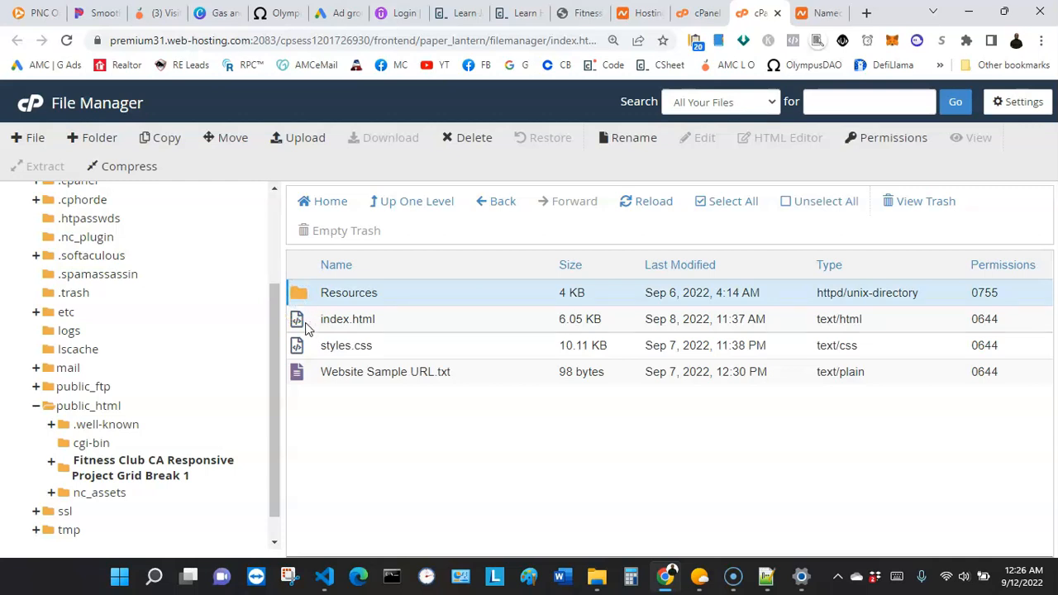
{"action": "left_click", "coordinate": [305, 327], "text": "ctrl"}
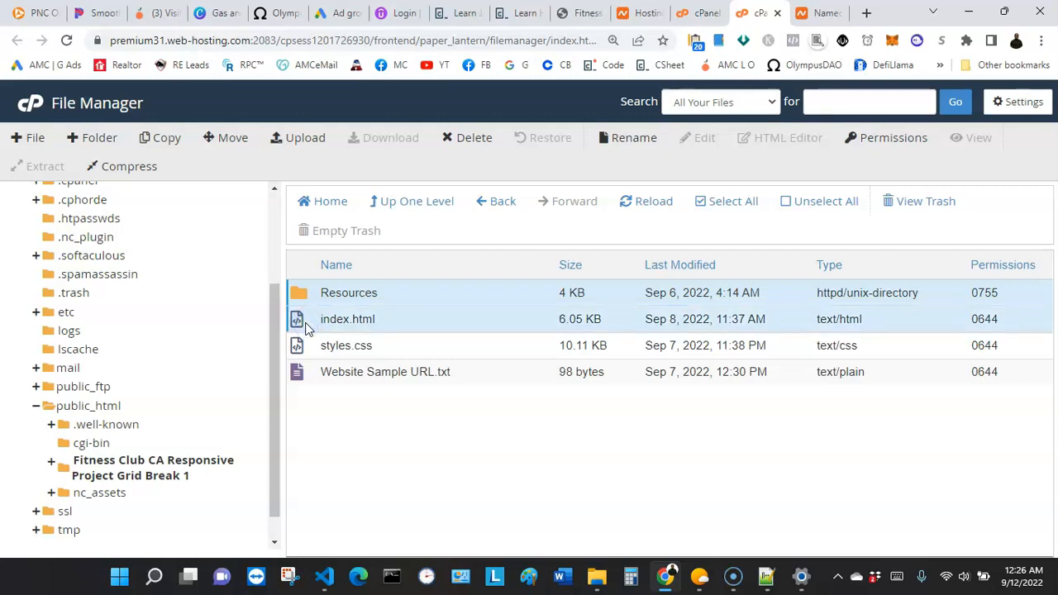
{"action": "left_click", "coordinate": [306, 347], "text": "ctrl"}
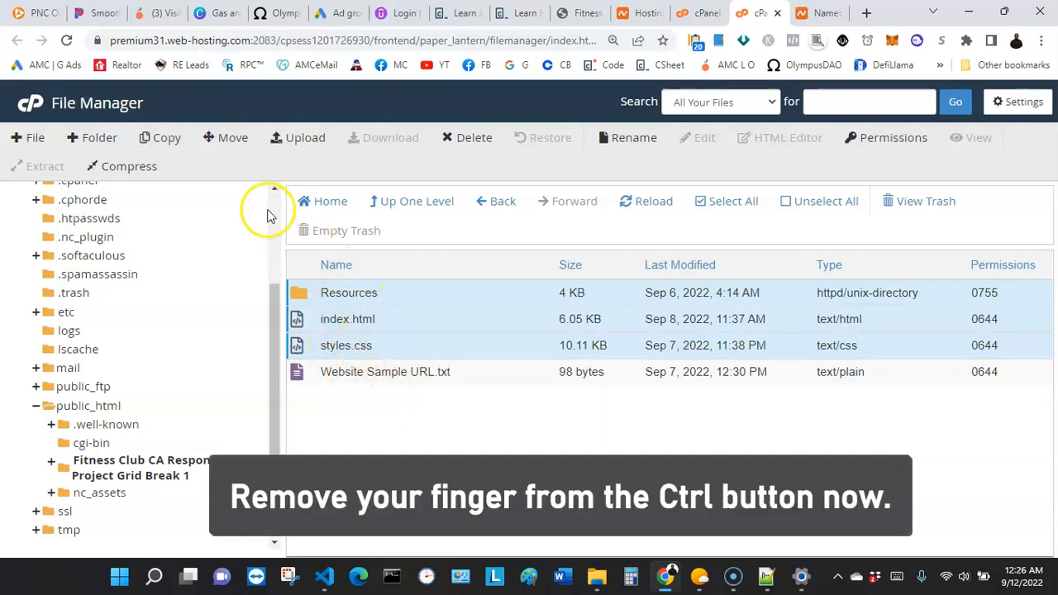
{"action": "left_click", "coordinate": [230, 139]}
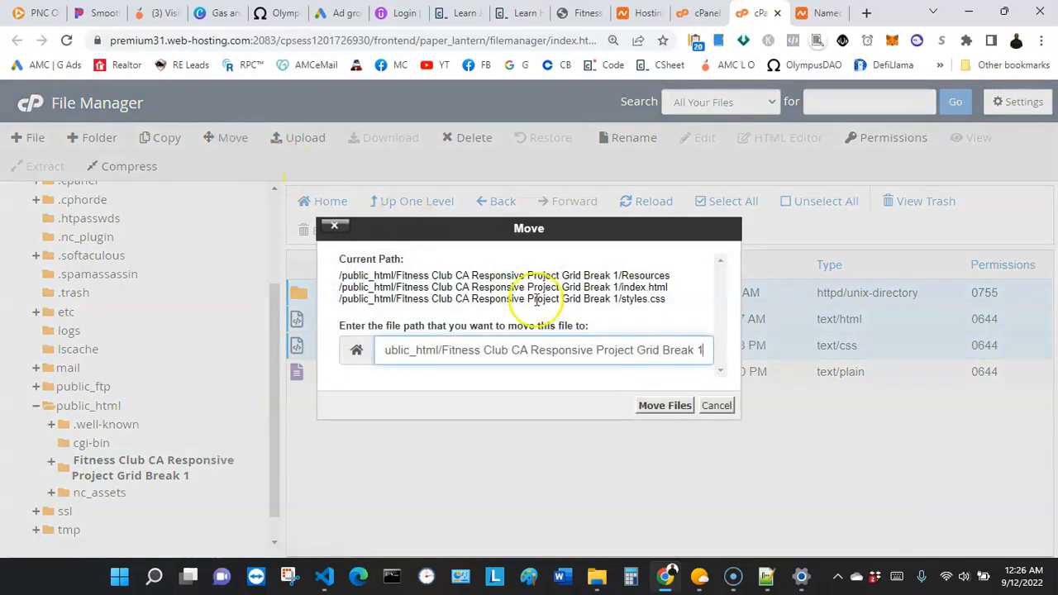
{"action": "key", "text": "BackSpace"}
{"action": "key", "text": "BackSpace"}
{"action": "key", "text": "BackSpace"}
{"action": "key", "text": "BackSpace"}
{"action": "key", "text": "BackSpace"}
{"action": "key", "text": "BackSpace"}
{"action": "key", "text": "BackSpace"}
{"action": "key", "text": "BackSpace"}
{"action": "key", "text": "BackSpace"}
{"action": "key", "text": "BackSpace"}
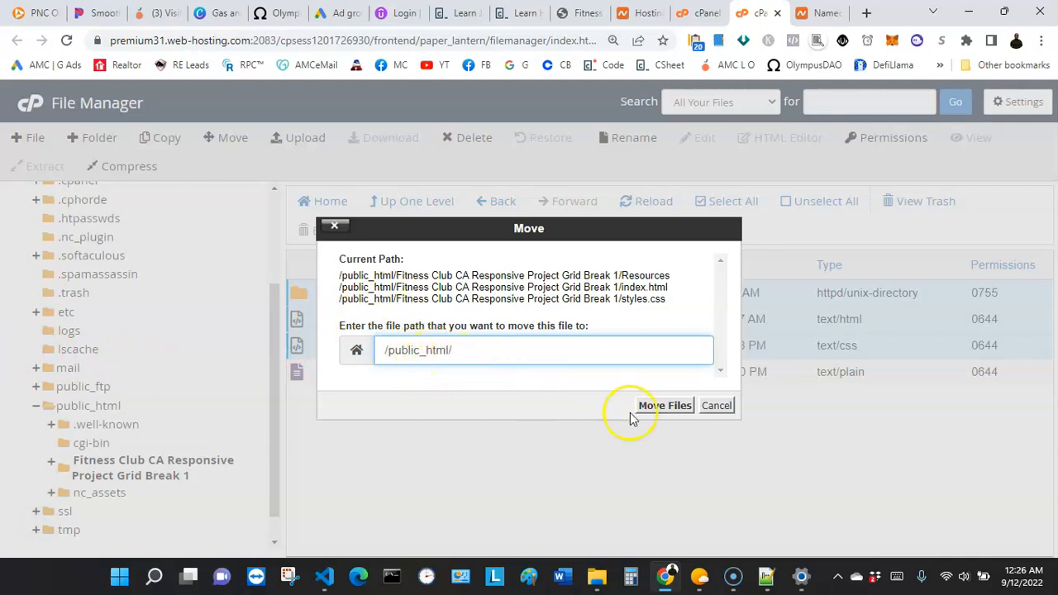
{"action": "left_click", "coordinate": [663, 405]}
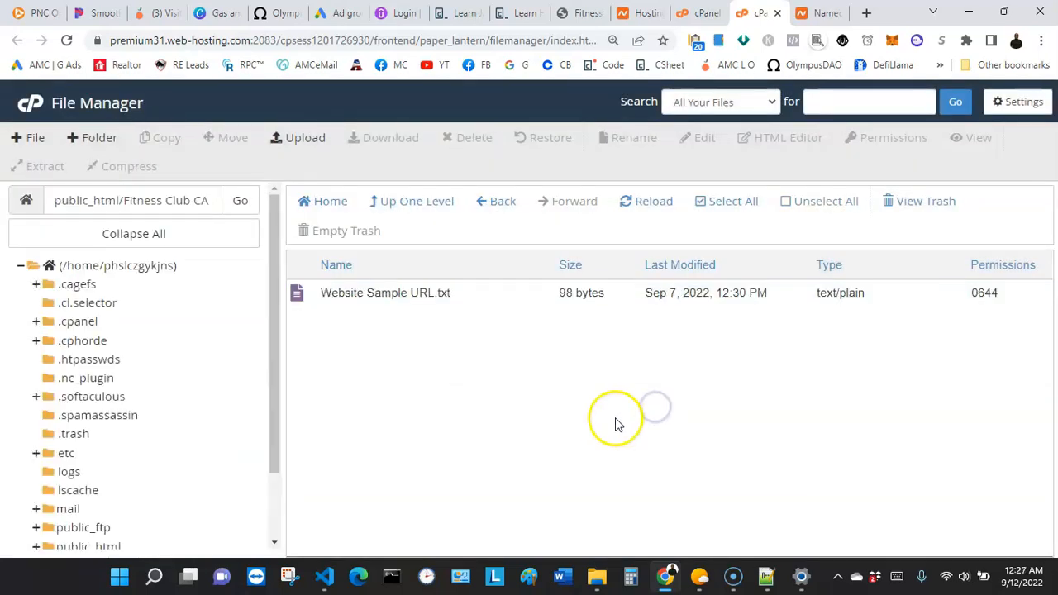
{"action": "scroll", "coordinate": [207, 368], "scroll_direction": "down", "scroll_amount": 2}
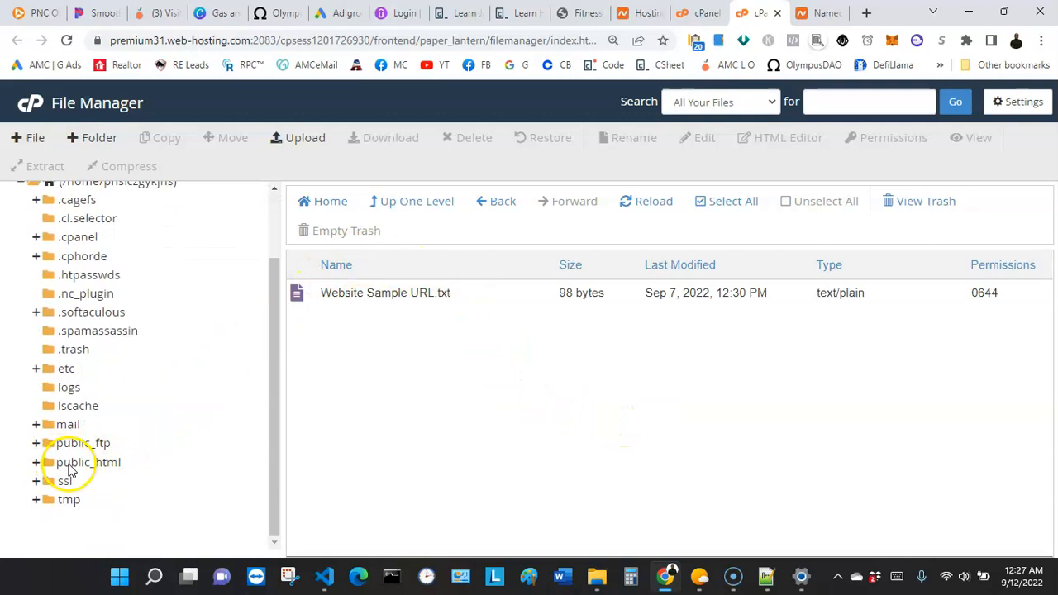
{"action": "left_click", "coordinate": [70, 465]}
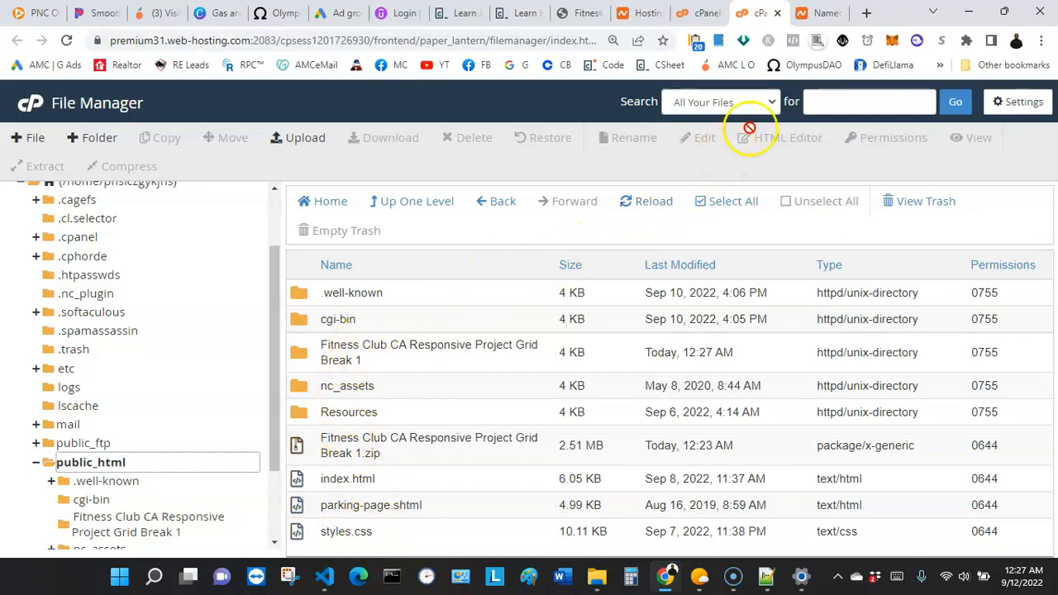
Reload the testyourdemosite.com page and look through the live site from the header down to the reviews section
{"action": "left_click", "coordinate": [818, 13]}
{"action": "left_click", "coordinate": [76, 45]}
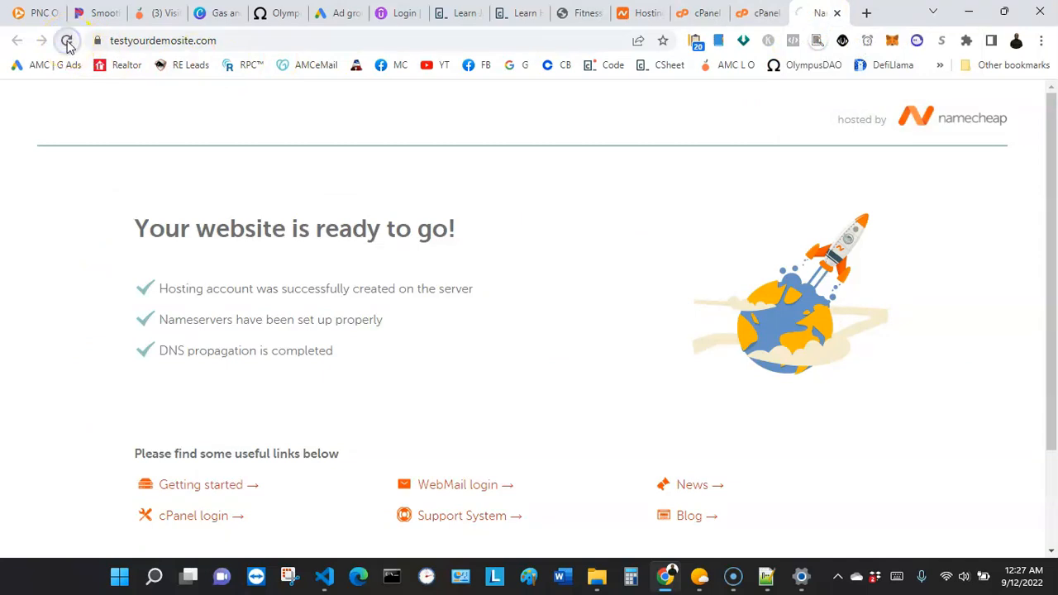
{"action": "left_click", "coordinate": [69, 44]}
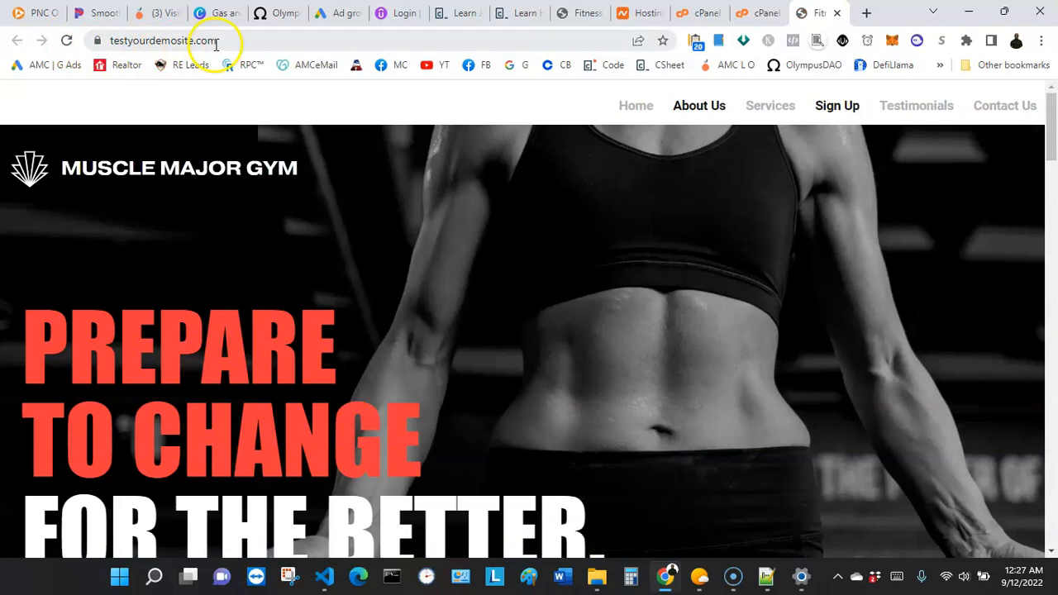
{"action": "left_click_drag", "start_coordinate": [229, 43], "coordinate": [95, 41]}
{"action": "left_click", "coordinate": [99, 106]}
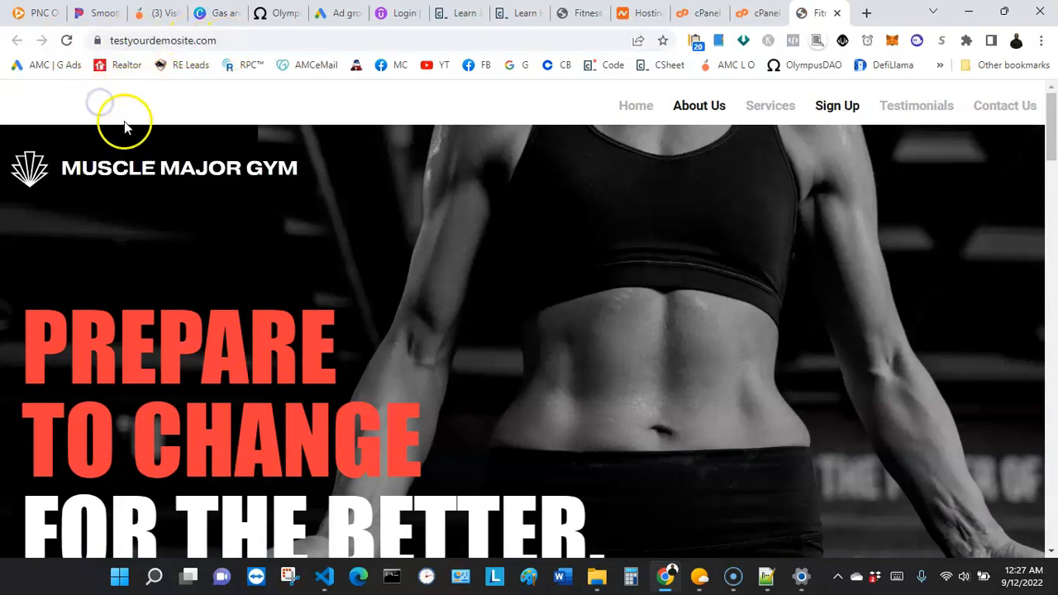
{"action": "left_click", "coordinate": [67, 41]}
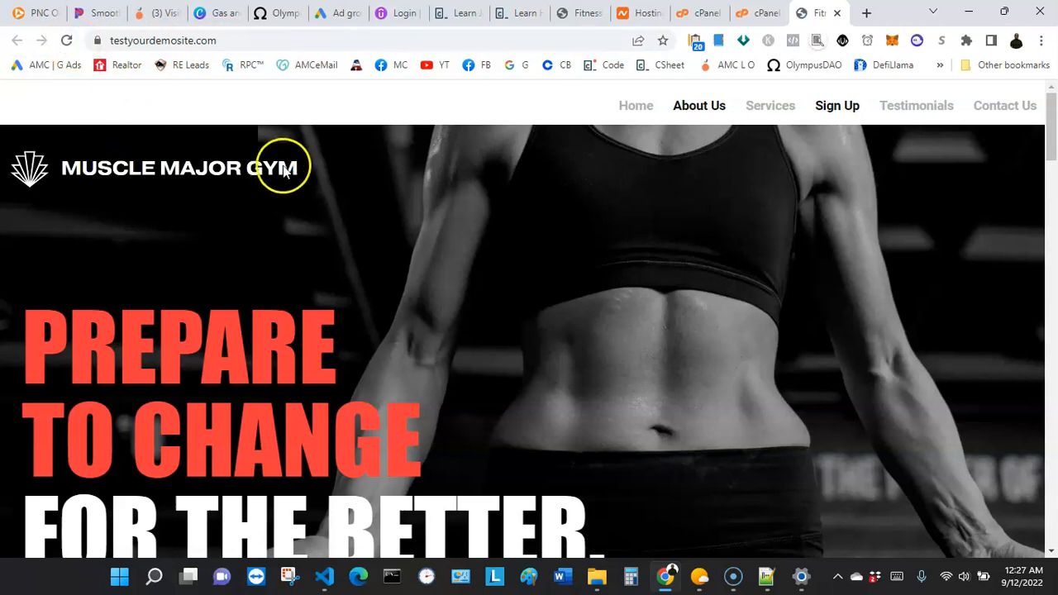
{"action": "scroll", "coordinate": [287, 168], "scroll_direction": "down", "scroll_amount": 5}
{"action": "scroll", "coordinate": [288, 168], "scroll_direction": "down", "scroll_amount": 15}
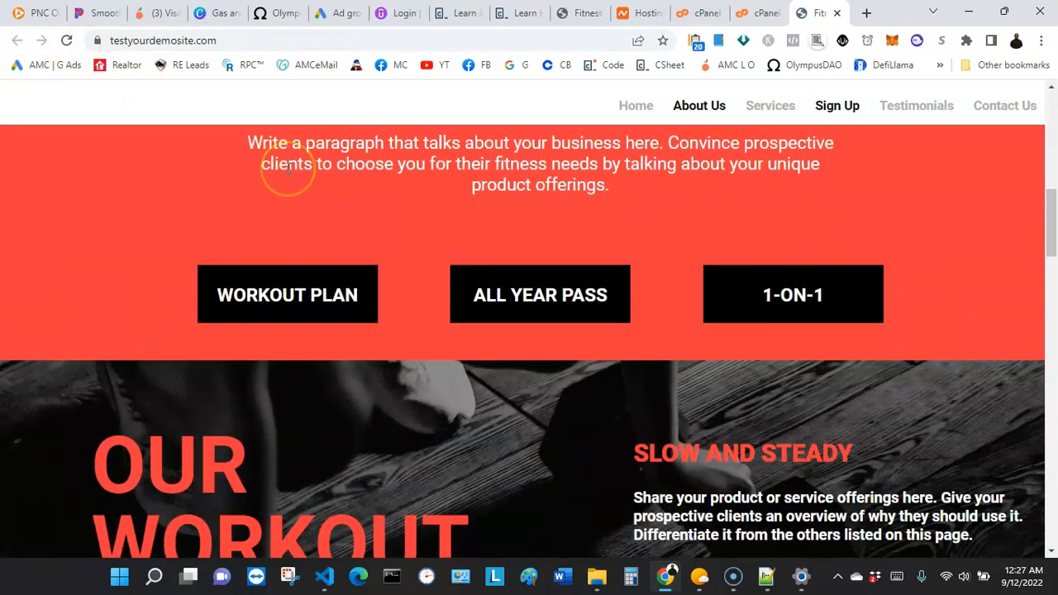
{"action": "scroll", "coordinate": [287, 168], "scroll_direction": "down", "scroll_amount": 15}
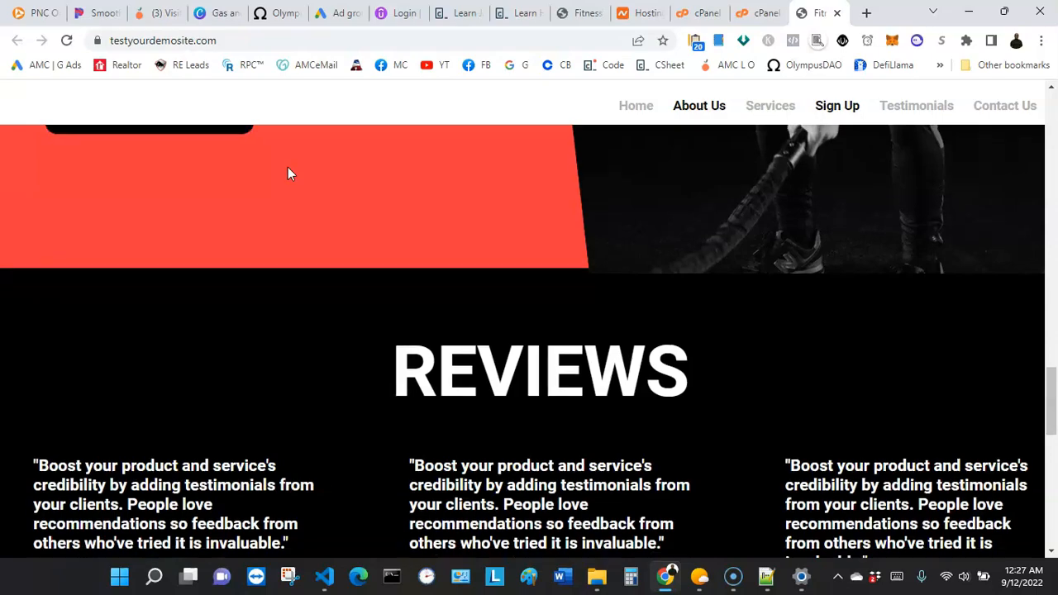
Test the live site's Services, Testimonials and Contact Us navigation links, look over the contact section and return to the page header
{"action": "scroll", "coordinate": [288, 172], "scroll_direction": "up", "scroll_amount": 20}
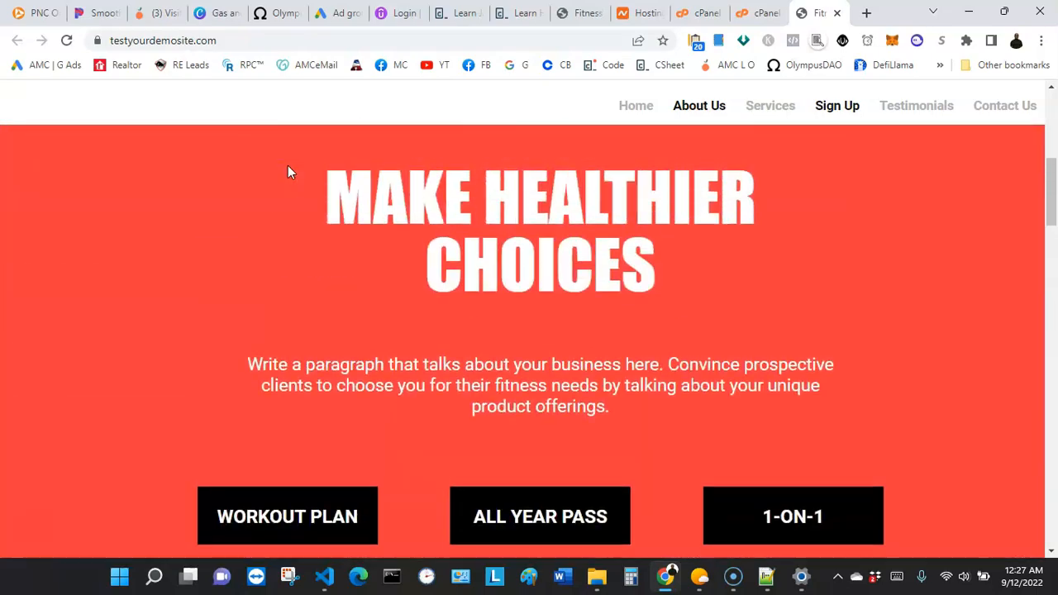
{"action": "left_click", "coordinate": [753, 105]}
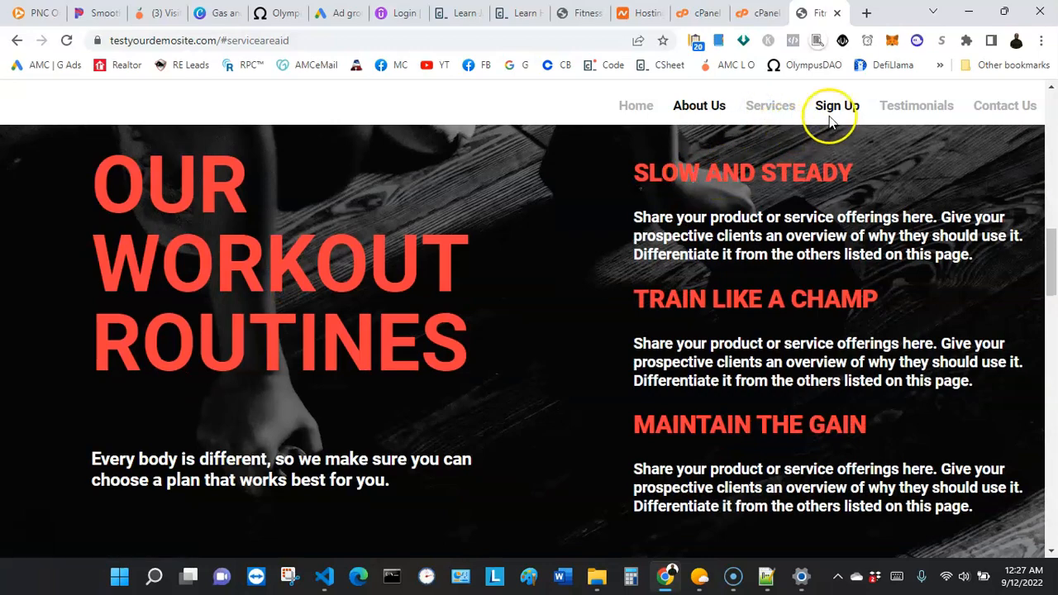
{"action": "left_click", "coordinate": [907, 105]}
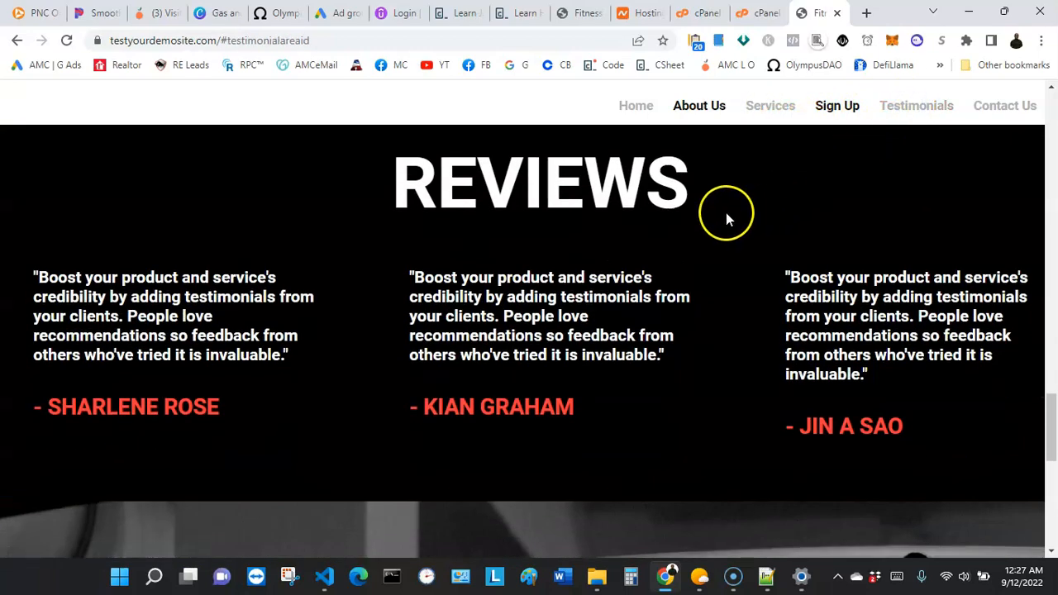
{"action": "left_click", "coordinate": [987, 111]}
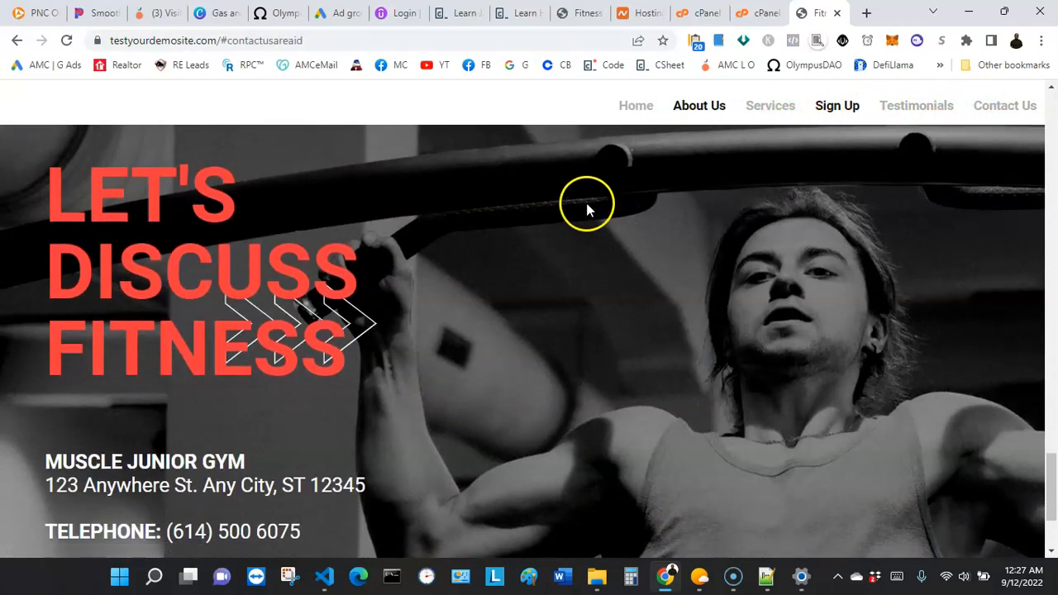
{"action": "scroll", "coordinate": [585, 199], "scroll_direction": "up", "scroll_amount": 5}
{"action": "scroll", "coordinate": [594, 195], "scroll_direction": "up", "scroll_amount": 3}
{"action": "scroll", "coordinate": [595, 190], "scroll_direction": "down", "scroll_amount": 10}
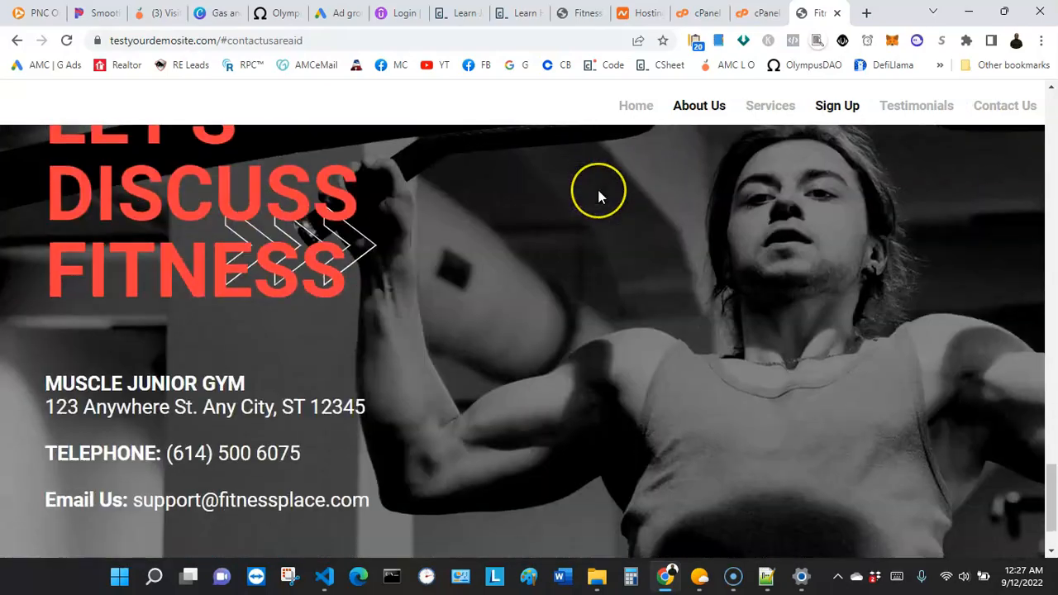
{"action": "scroll", "coordinate": [599, 196], "scroll_direction": "up", "scroll_amount": 8}
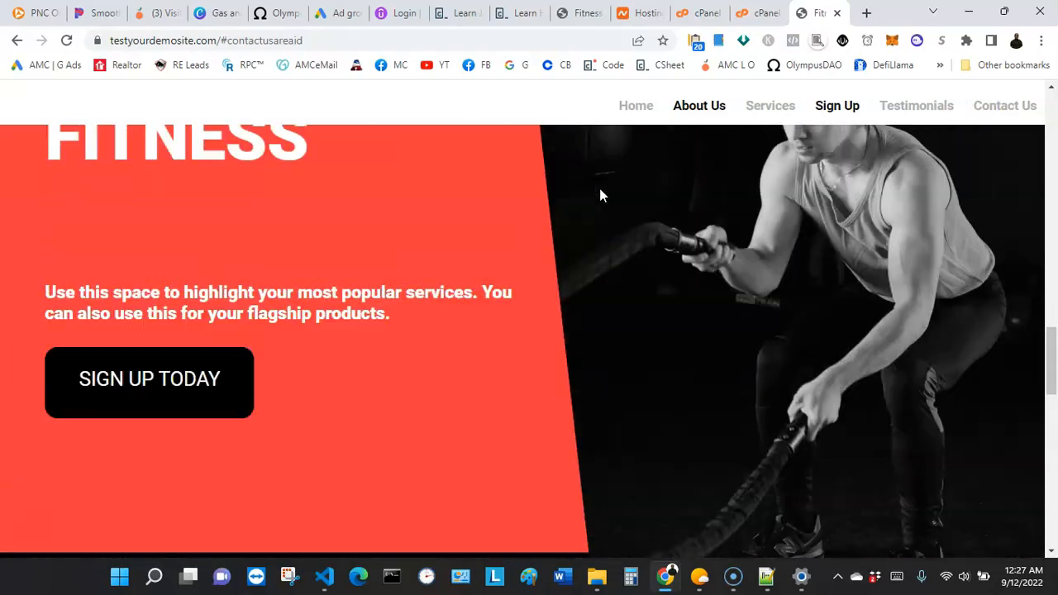
{"action": "scroll", "coordinate": [599, 195], "scroll_direction": "up", "scroll_amount": 10}
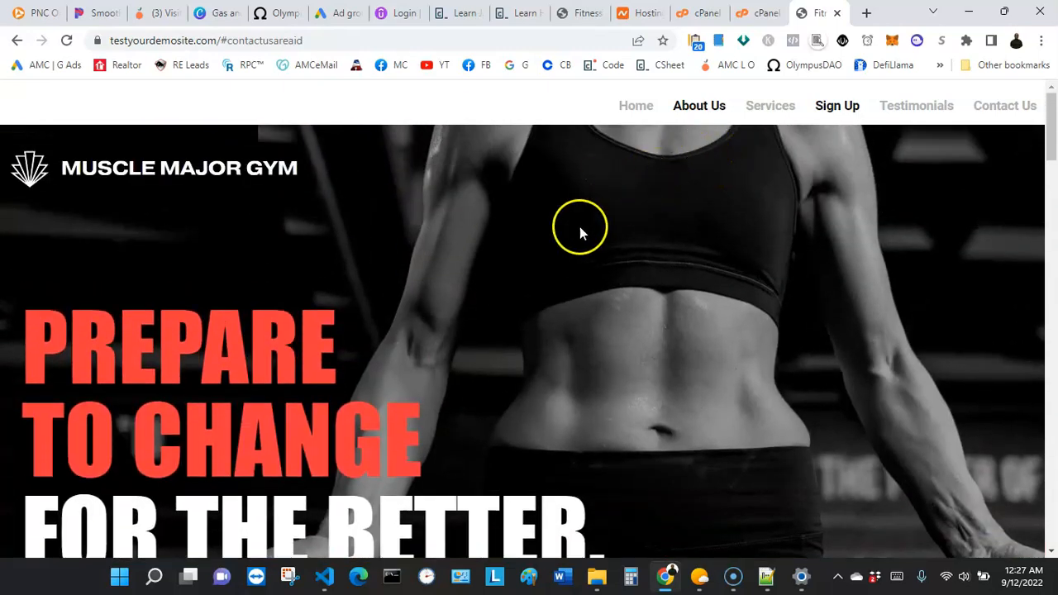
Check File Manager's public_html listing, view the Fitness Club project's index.html in Visual Studio Code, and return to File Manager
{"action": "left_click", "coordinate": [742, 20]}
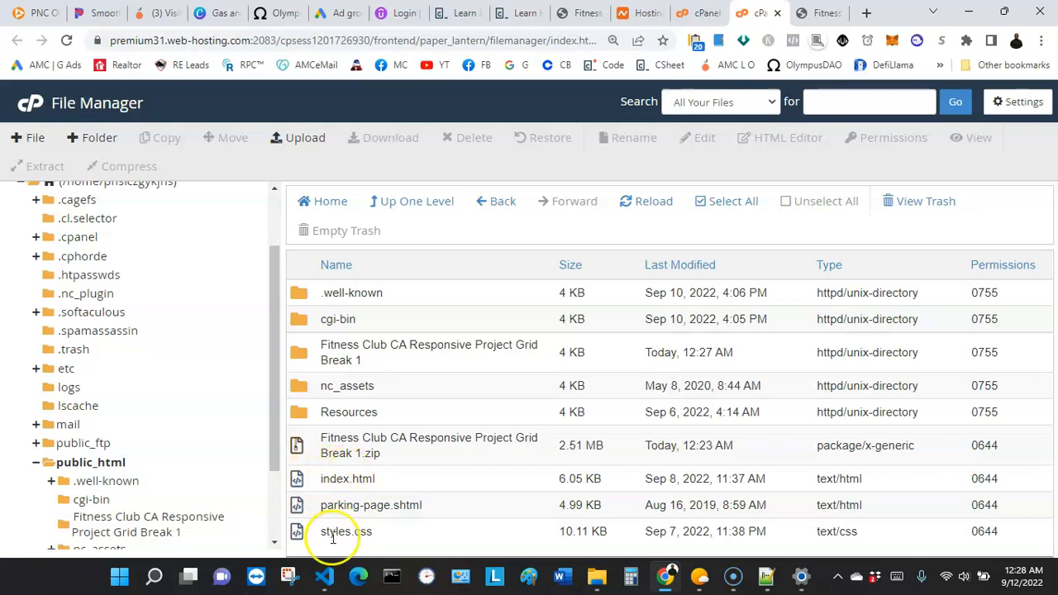
{"action": "left_click", "coordinate": [324, 582]}
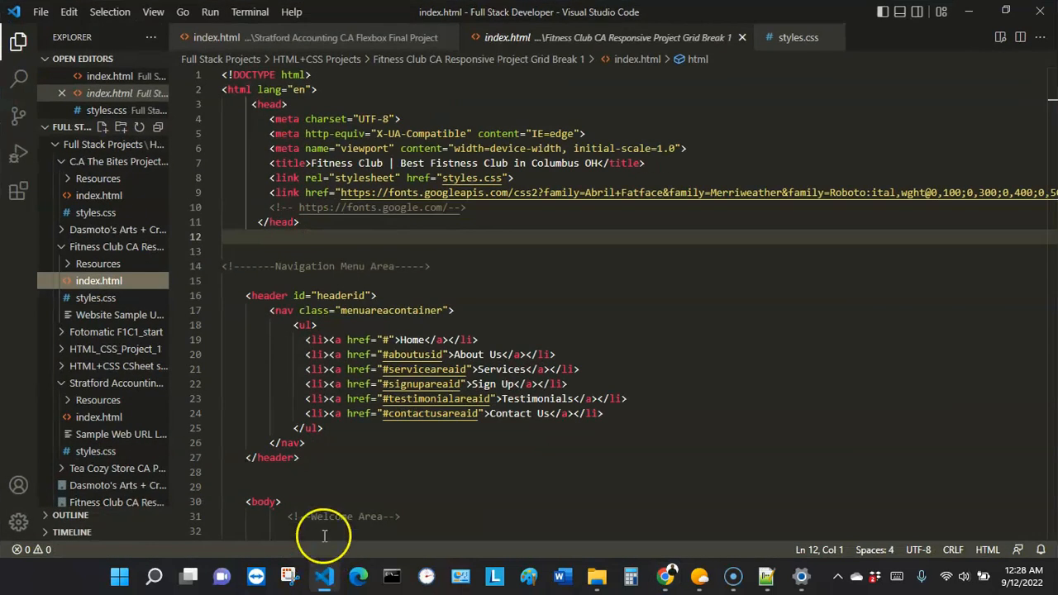
{"action": "left_click", "coordinate": [345, 462]}
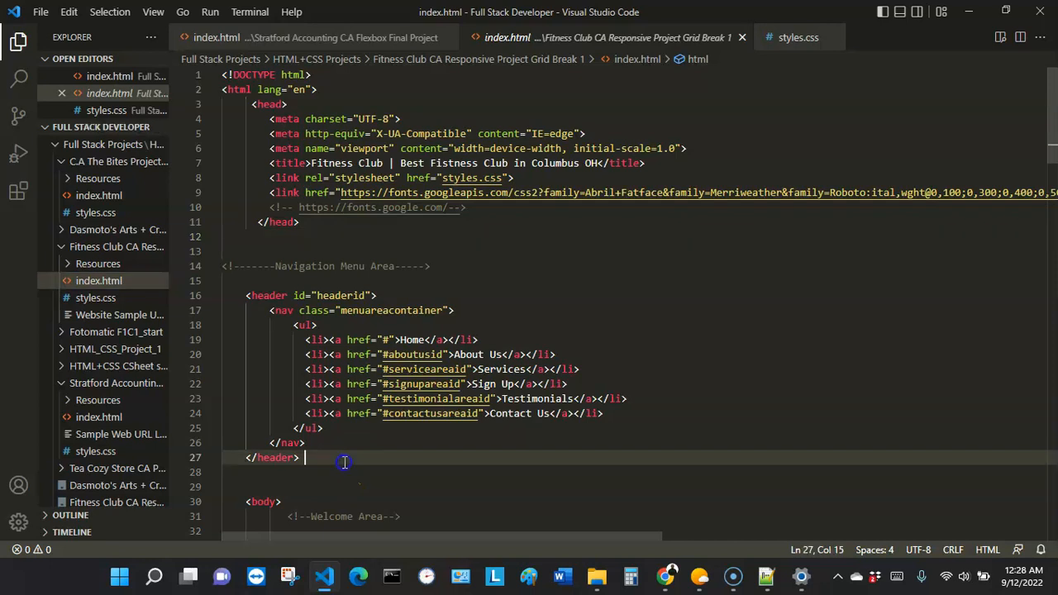
{"action": "left_click", "coordinate": [969, 12]}
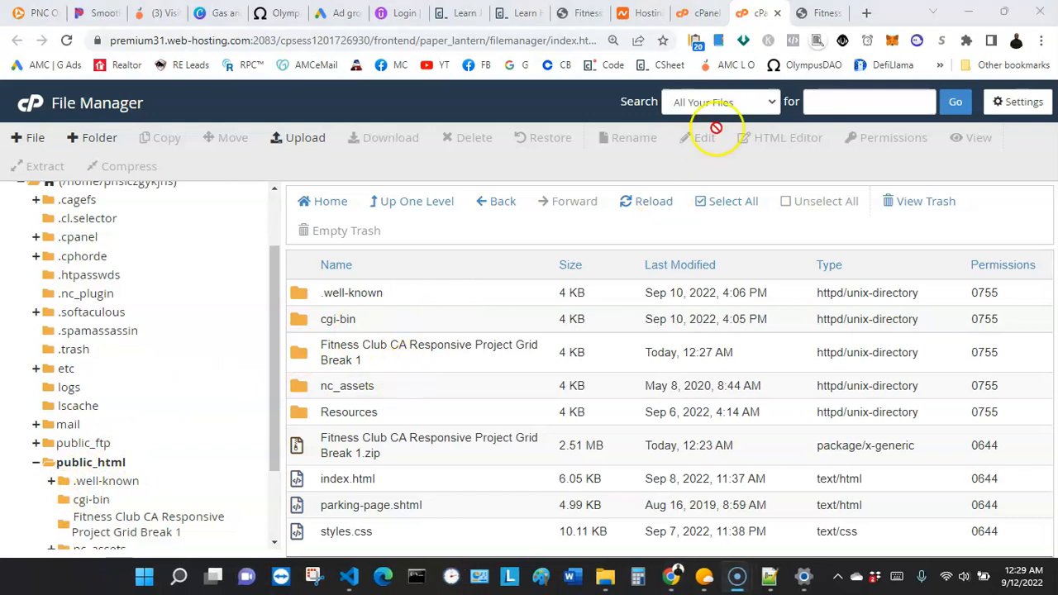
Revisit the cPanel home page and the File Manager listing, and look through the live testyourdemosite.com page from its header down
{"action": "left_click", "coordinate": [688, 14]}
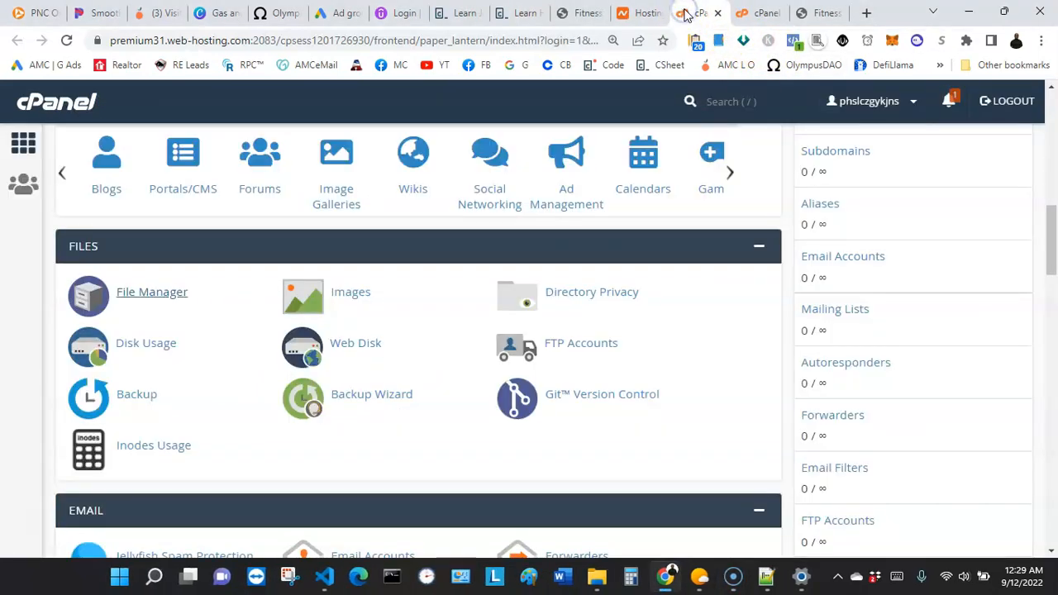
{"action": "left_click", "coordinate": [746, 14]}
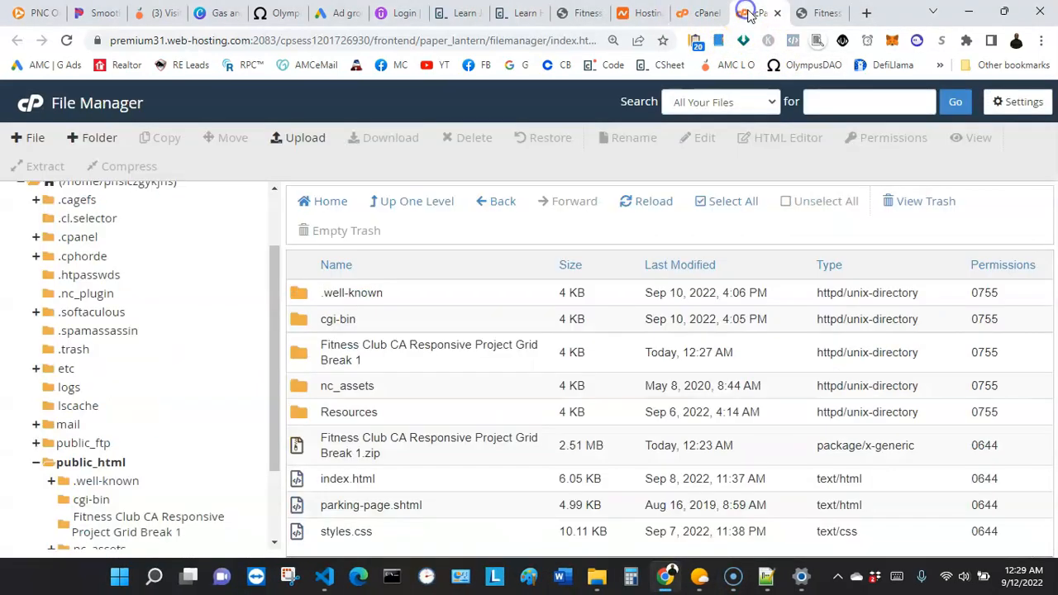
{"action": "left_click", "coordinate": [804, 14]}
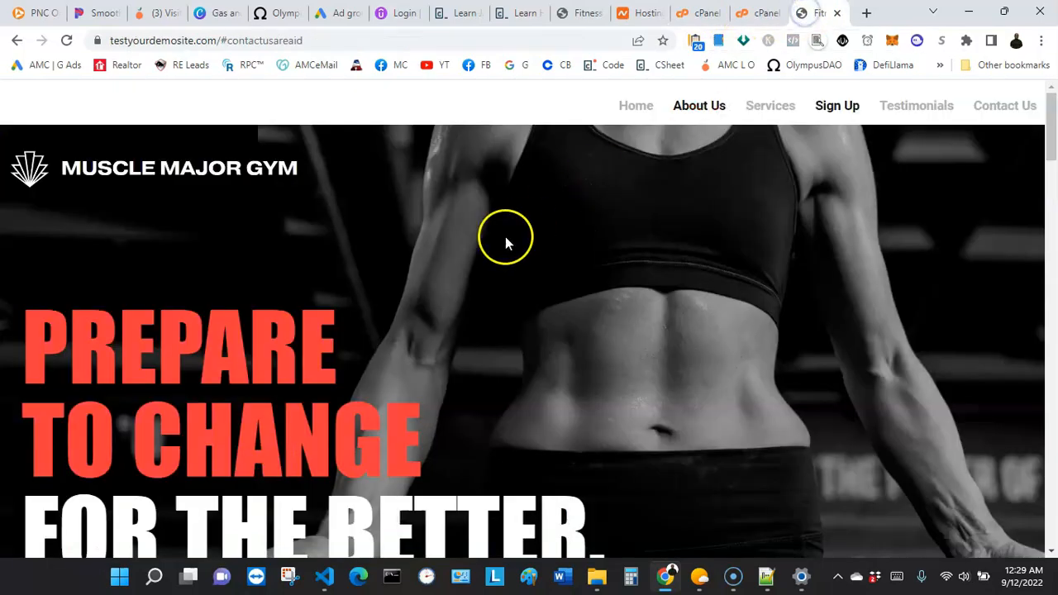
{"action": "scroll", "coordinate": [505, 239], "scroll_direction": "down", "scroll_amount": 4}
{"action": "scroll", "coordinate": [505, 242], "scroll_direction": "down", "scroll_amount": 3}
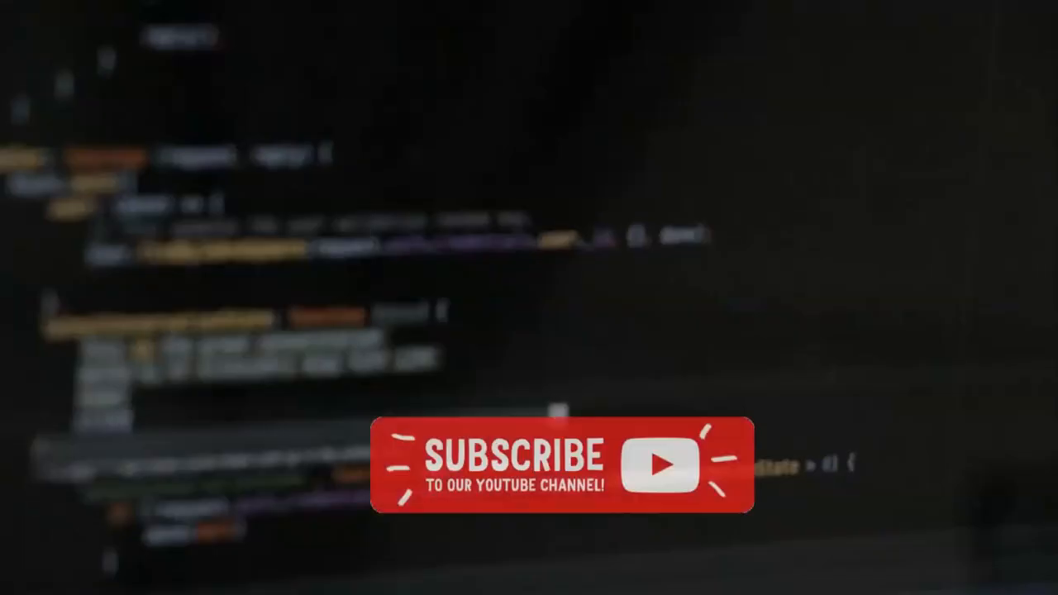